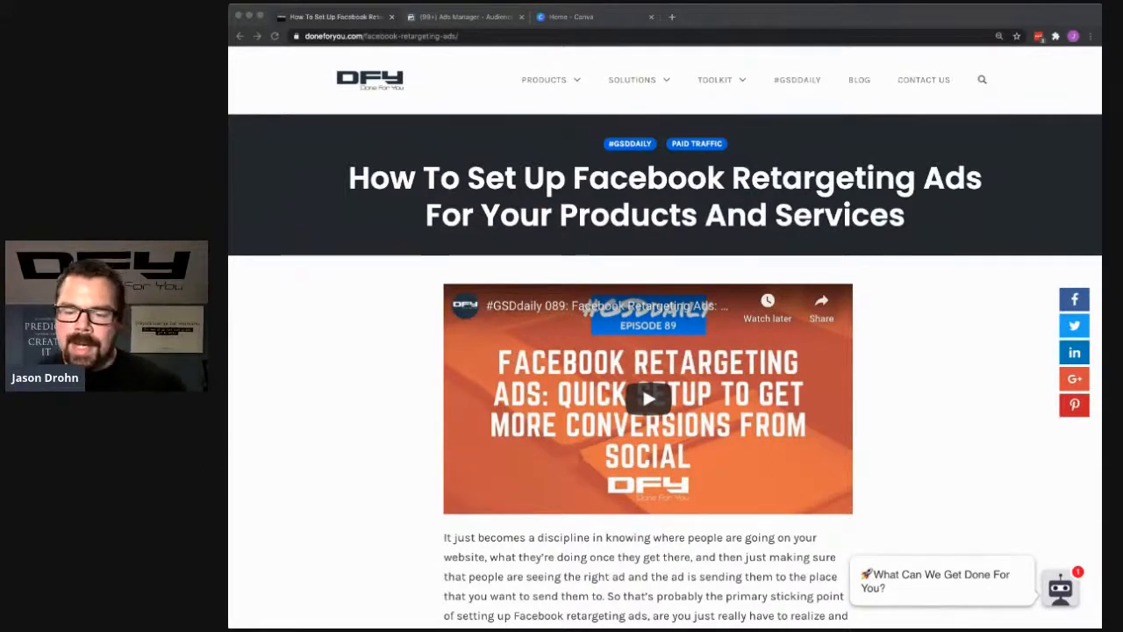
{"action": "left_click", "coordinate": [305, 322]}
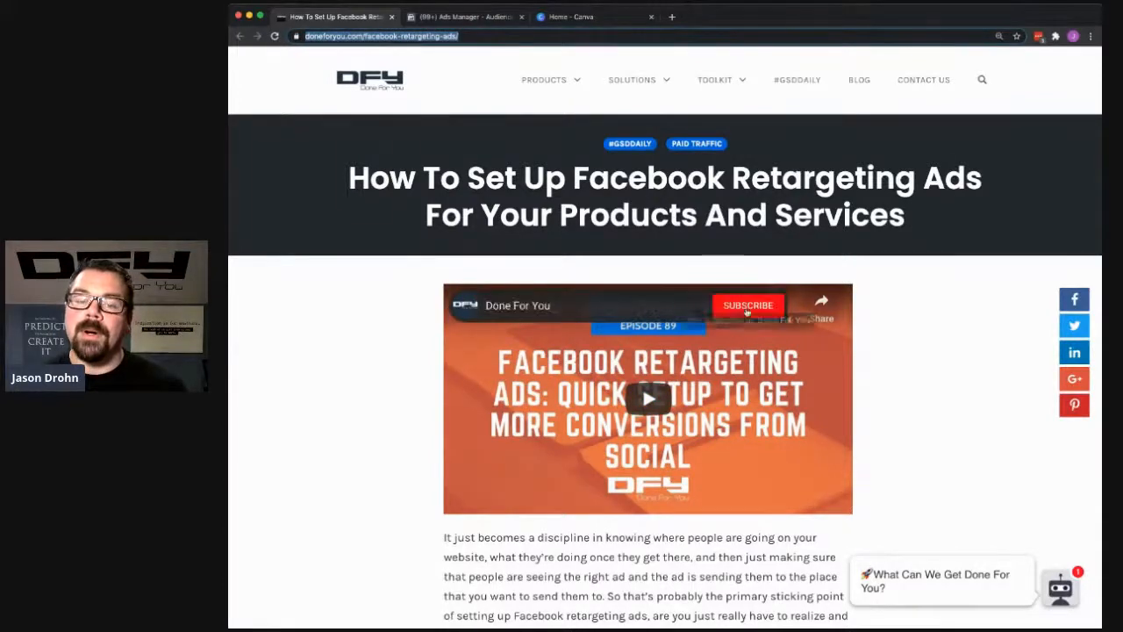
{"action": "left_click", "coordinate": [381, 371]}
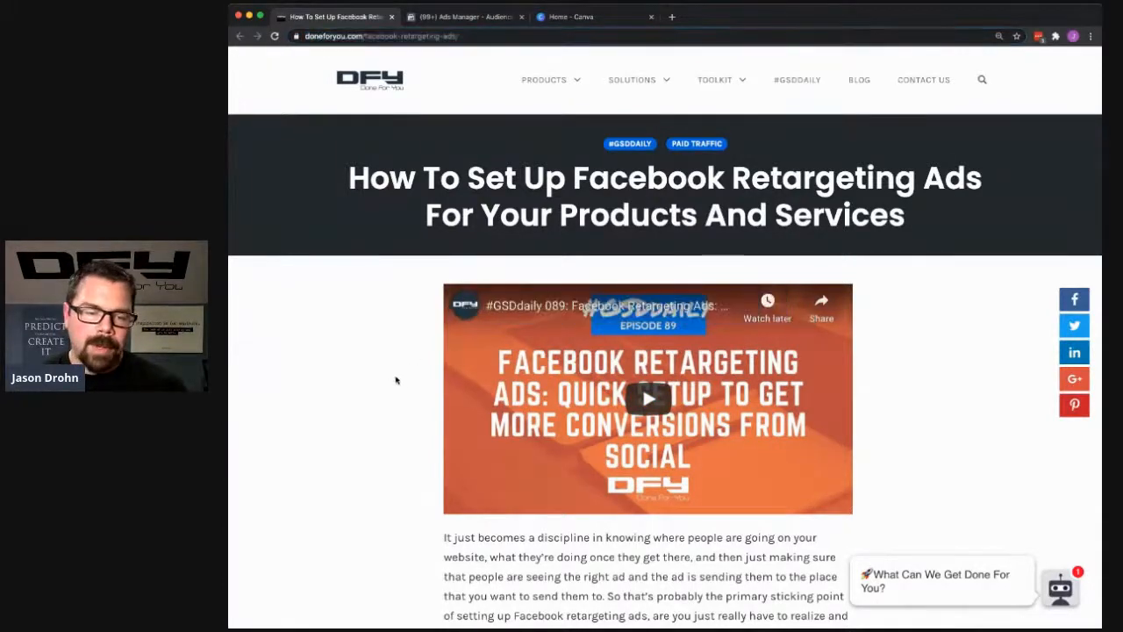
{"action": "scroll", "coordinate": [394, 380], "scroll_direction": "down", "scroll_amount": 1}
{"action": "scroll", "coordinate": [395, 380], "scroll_direction": "up", "scroll_amount": 1}
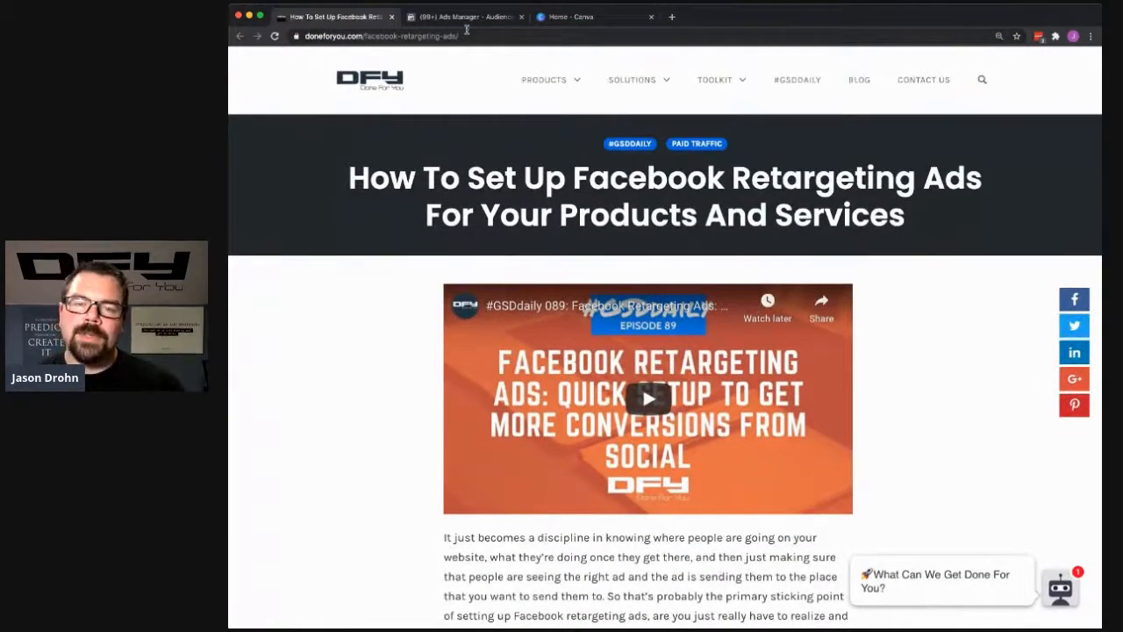
- Switch to Ads Manager's audience list and start a new custom audience based on website traffic
{"action": "left_click", "coordinate": [465, 17]}
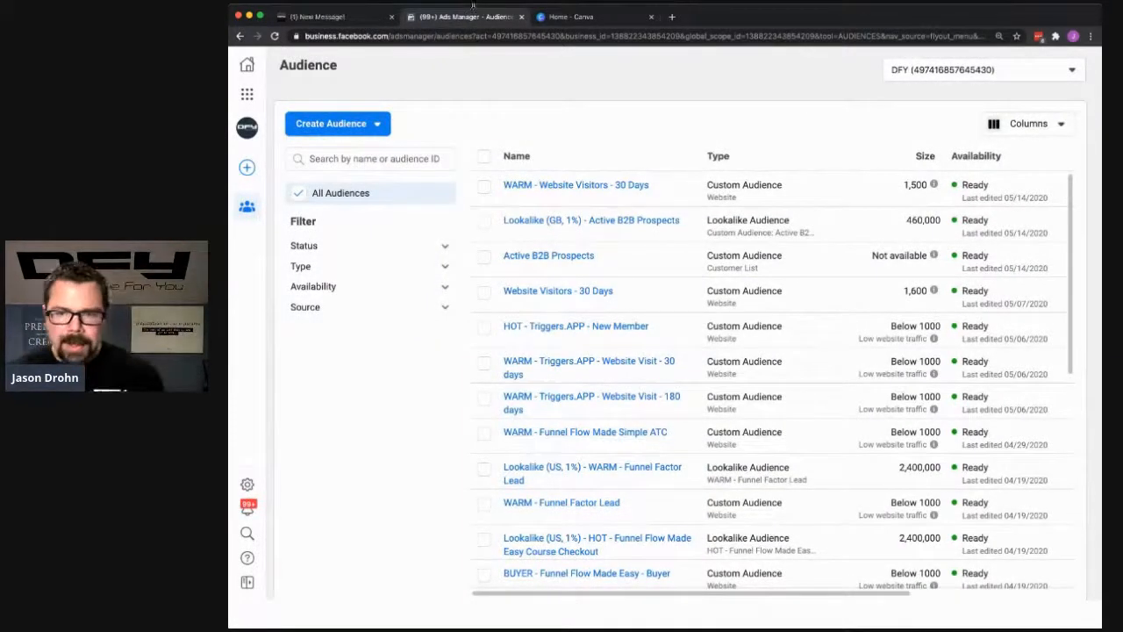
{"action": "left_click", "coordinate": [379, 124]}
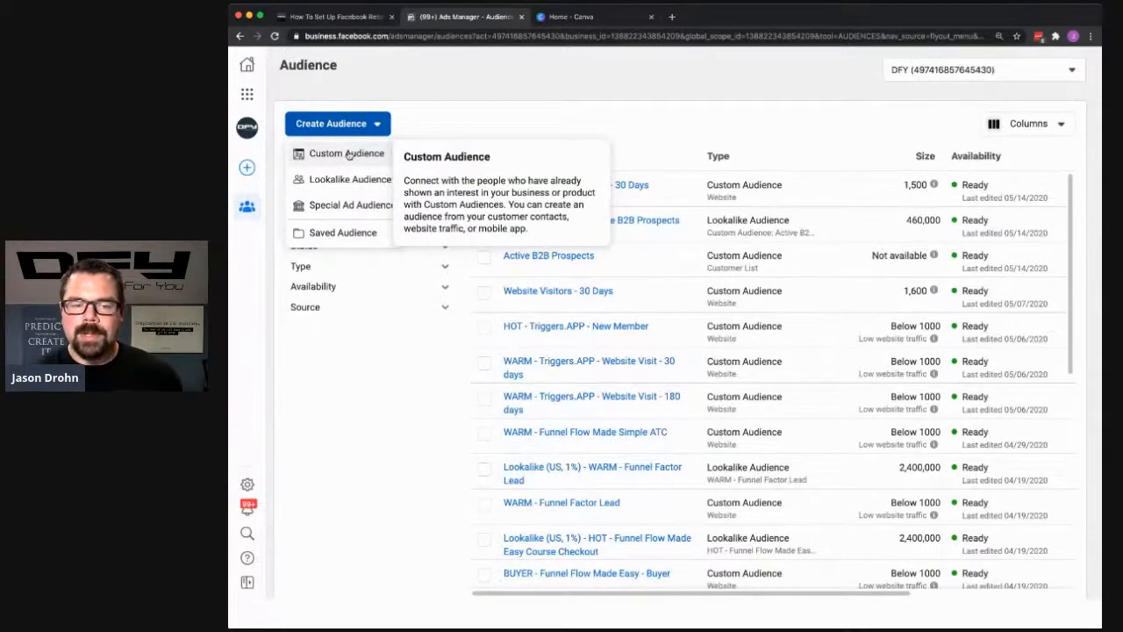
{"action": "left_click", "coordinate": [349, 154]}
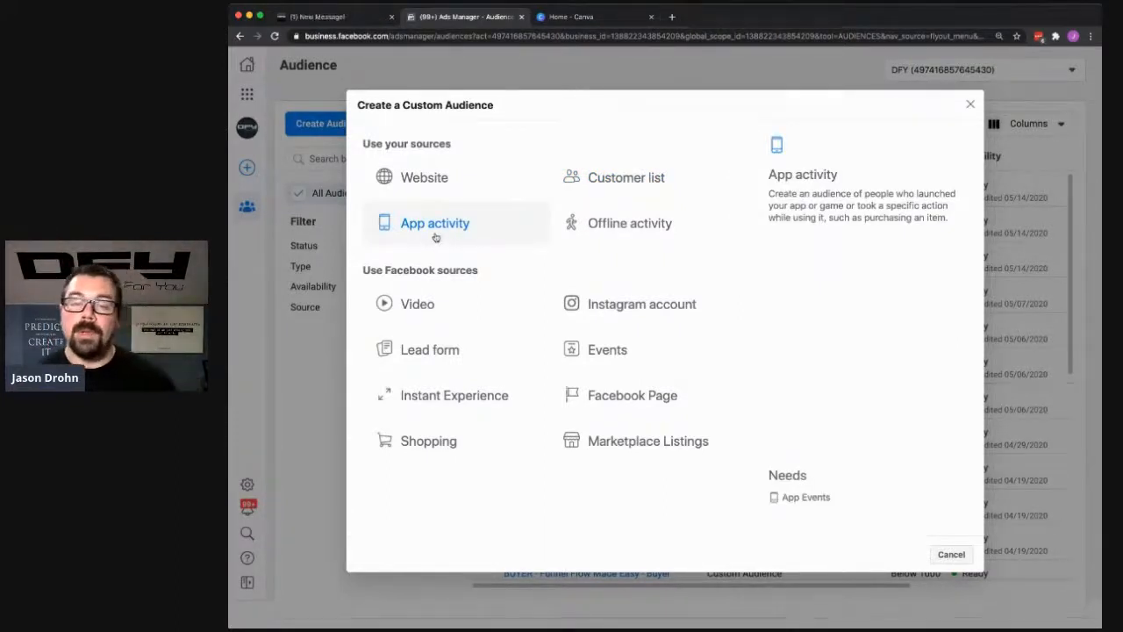
{"action": "mouse_move", "coordinate": [627, 230]}
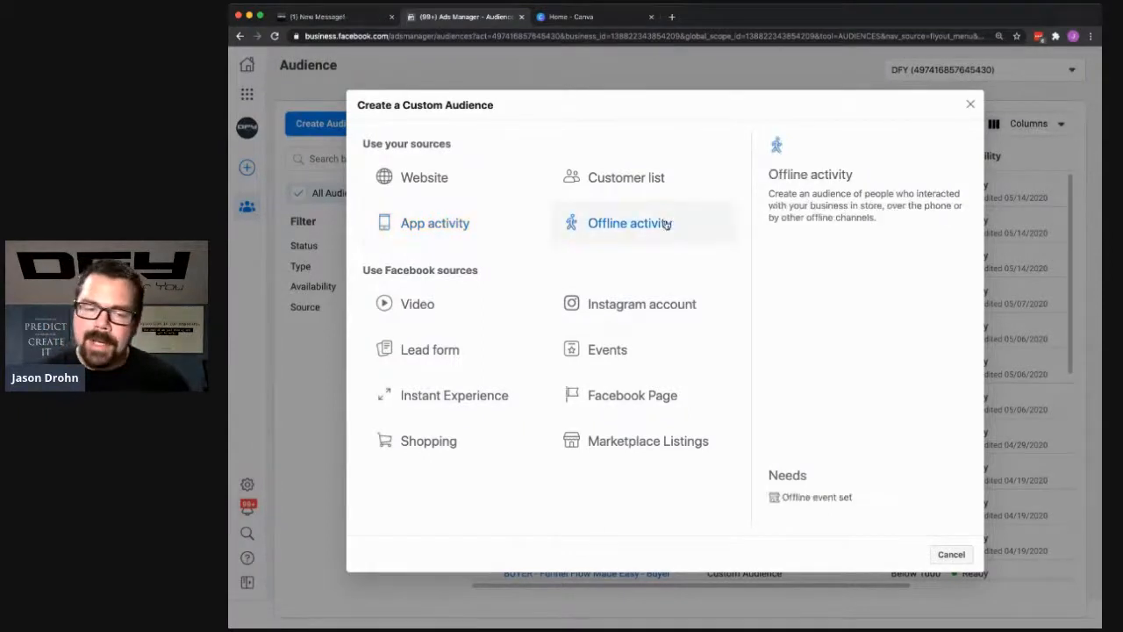
{"action": "mouse_move", "coordinate": [494, 235]}
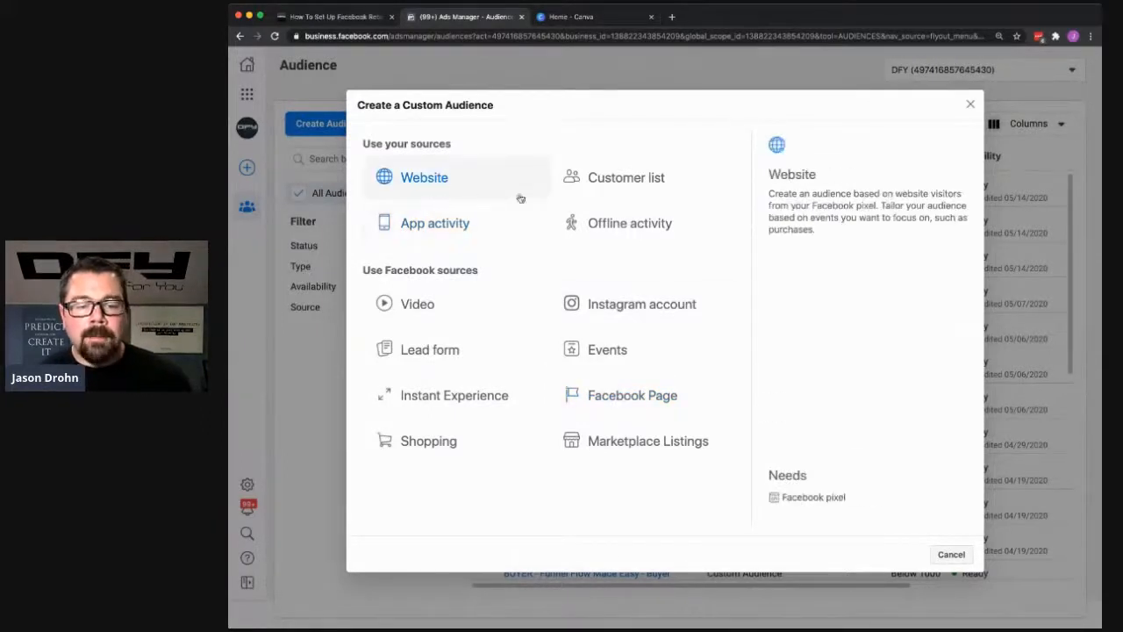
{"action": "left_click", "coordinate": [417, 180]}
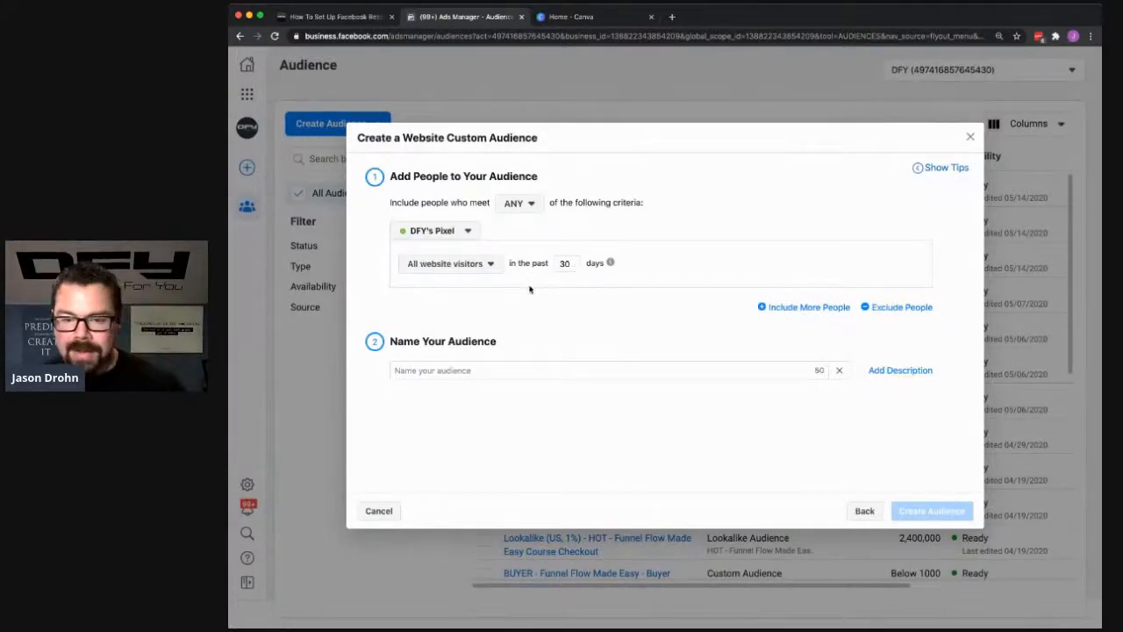
- Limit the audience to people who visited specific web pages whose URL contains "funnel"
{"action": "left_click", "coordinate": [482, 272]}
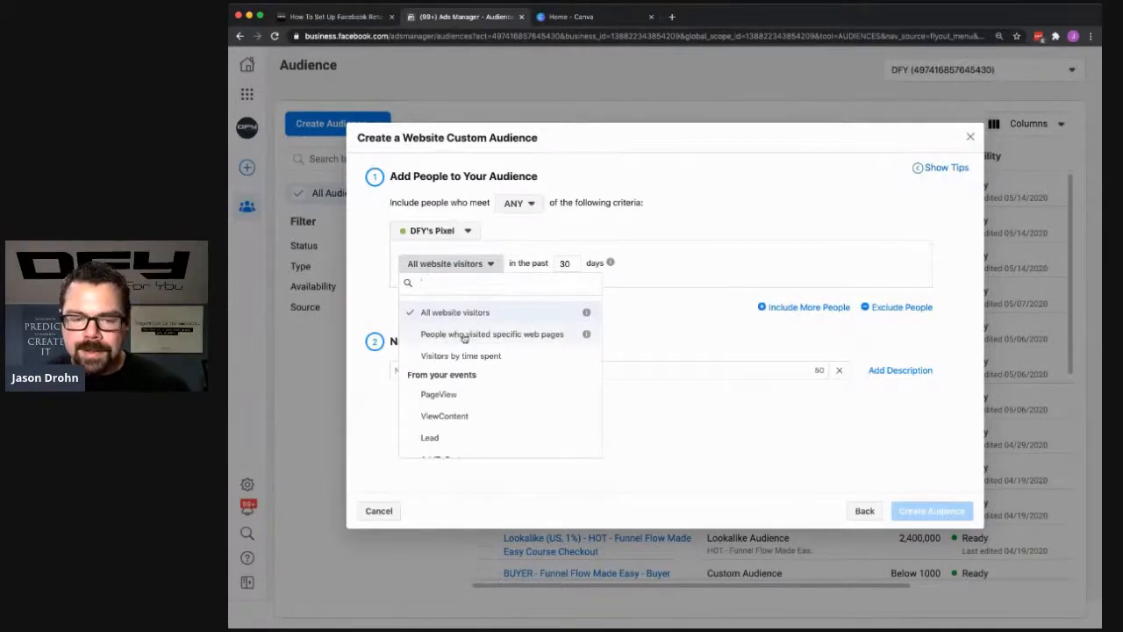
{"action": "left_click", "coordinate": [462, 334]}
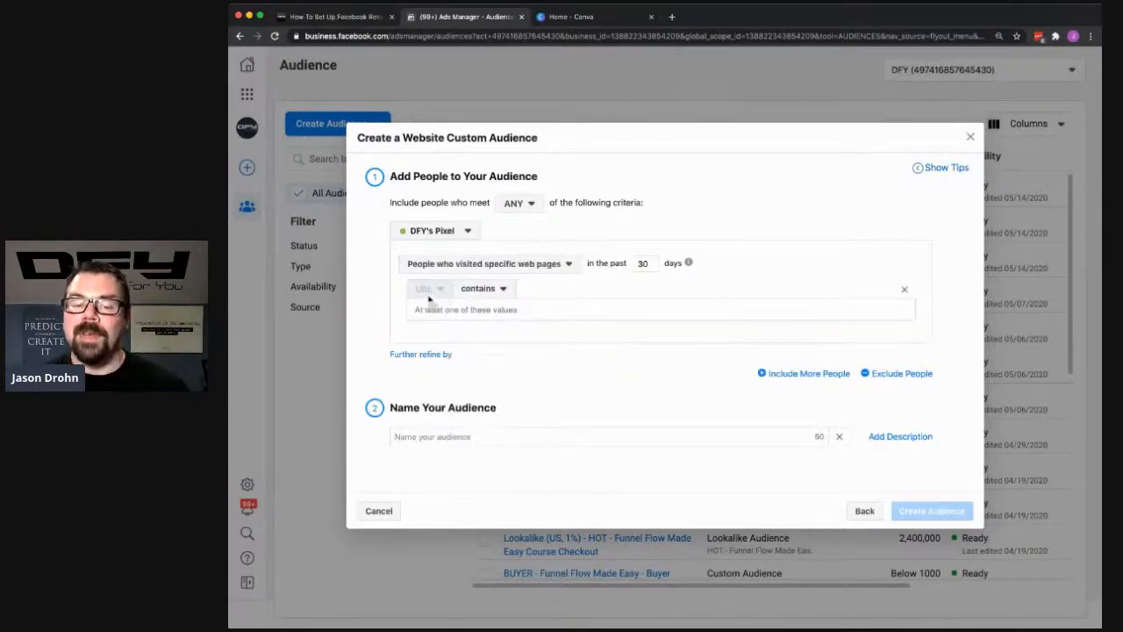
{"action": "left_click", "coordinate": [465, 307]}
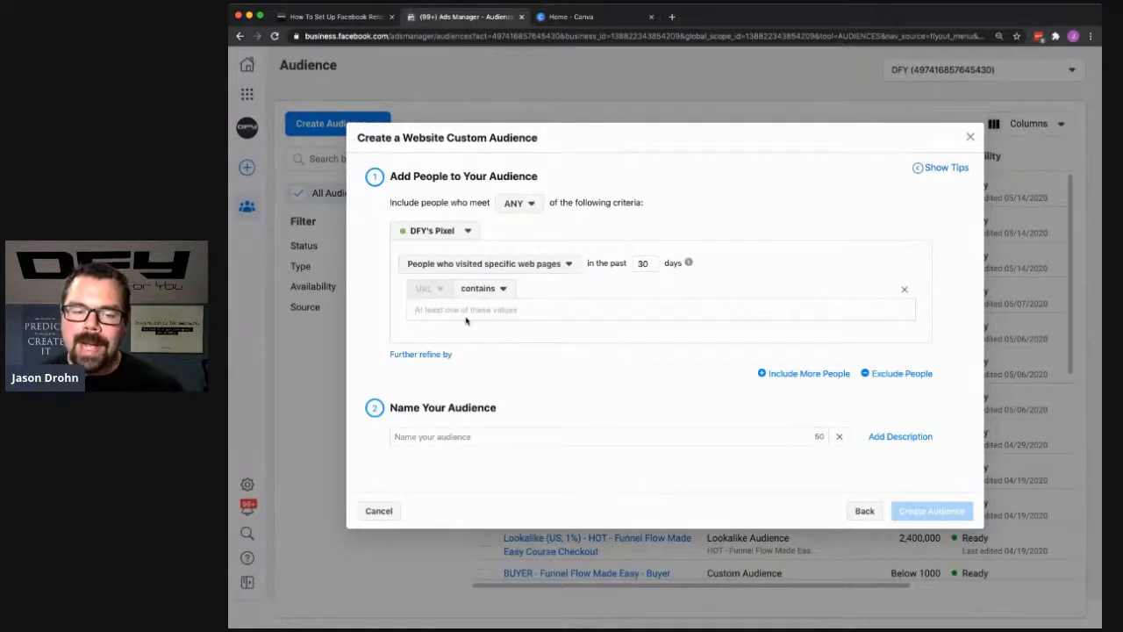
{"action": "type", "text": "funnel"}
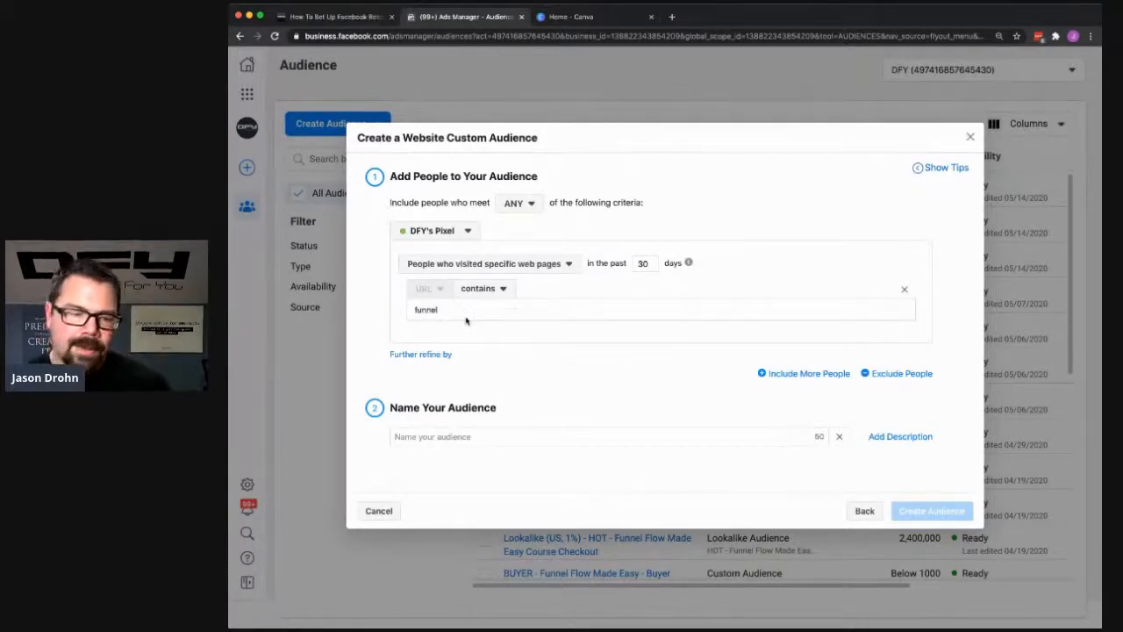
{"action": "key", "text": "Return"}
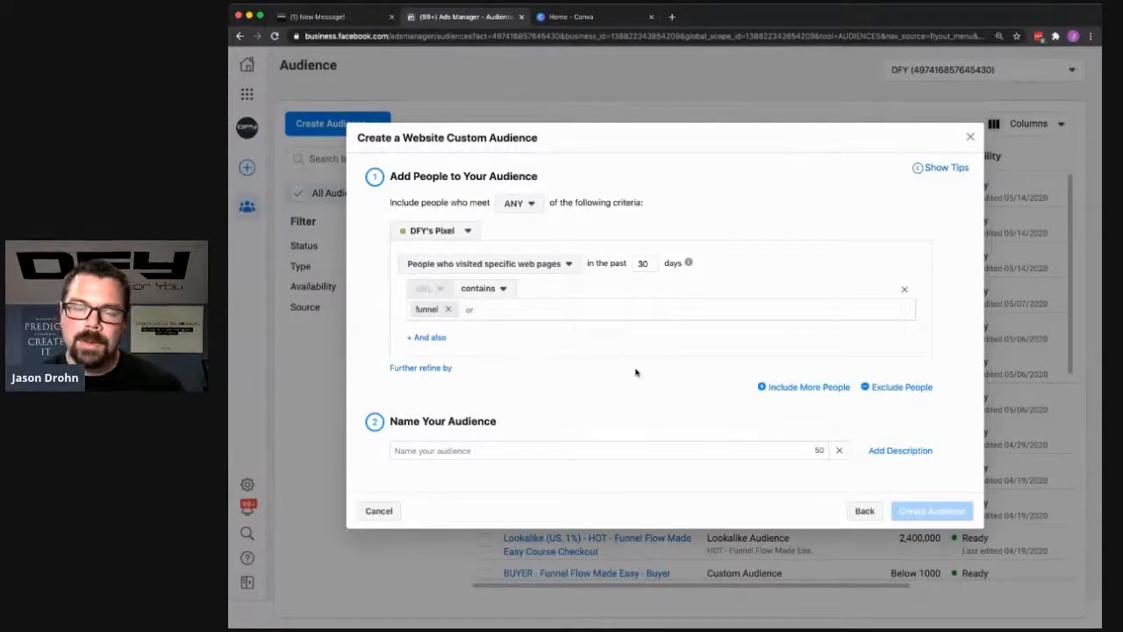
{"action": "left_click", "coordinate": [453, 449]}
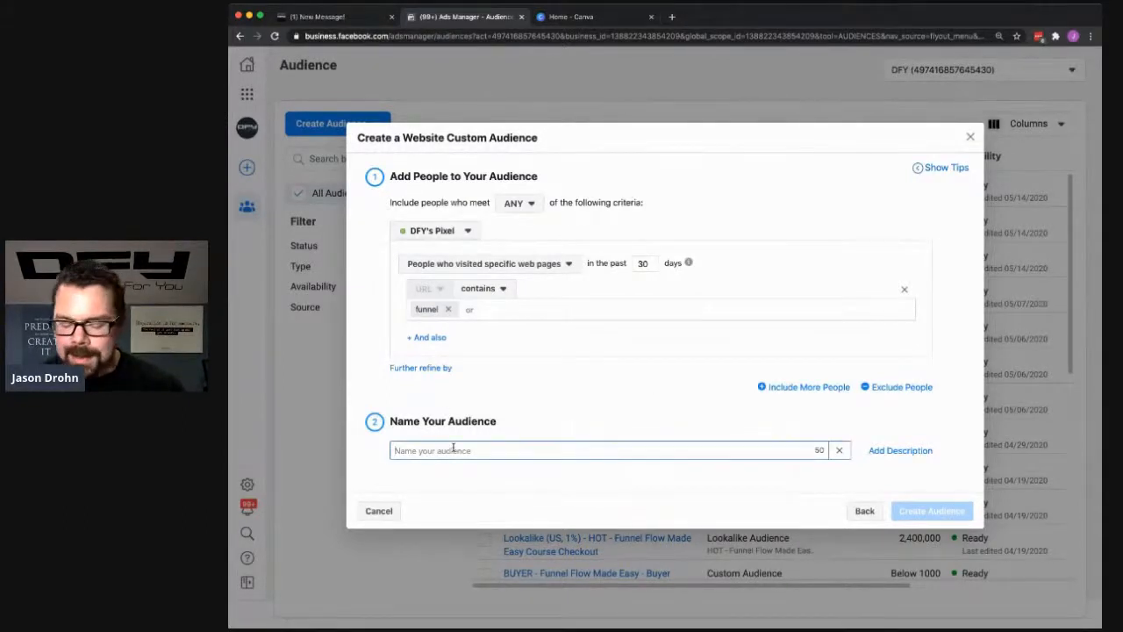
{"action": "type", "text": "WARM"}
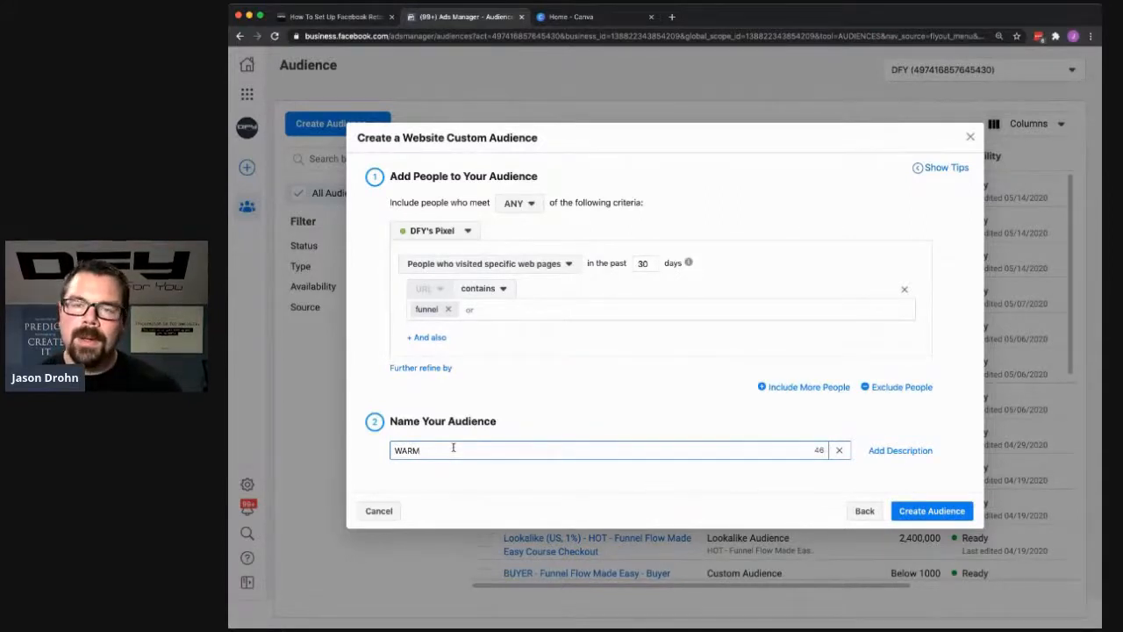
{"action": "key", "text": "BackSpace"}
{"action": "key", "text": "BackSpace"}
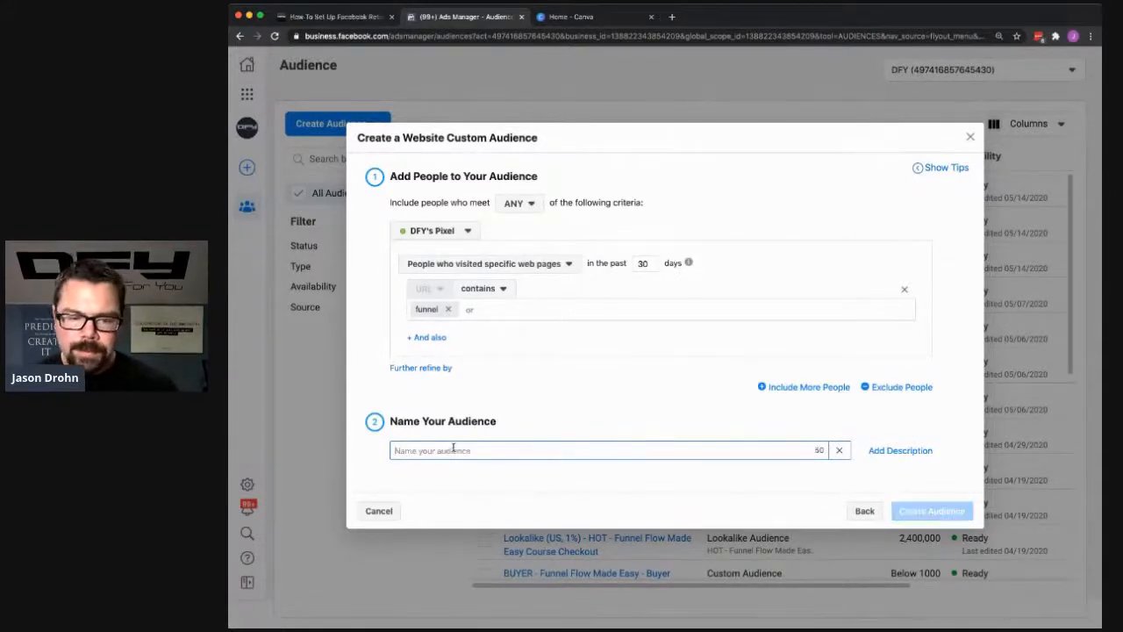
{"action": "type", "text": "X1 x"}
{"action": "type", "text": "x2"}
{"action": "type", "text": " X3"}
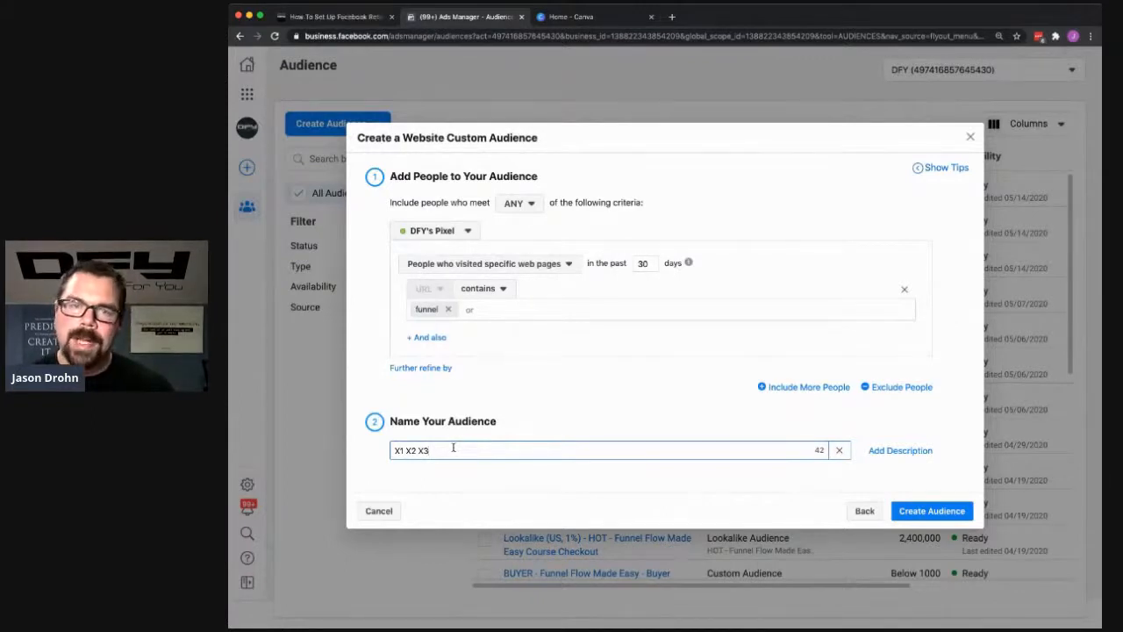
{"action": "key", "text": "super+a"}
{"action": "key", "text": "BackSpace"}
- Name the audience "X1 Funnel Visitor", create it and return to the audience list
{"action": "type", "text": "X1"}
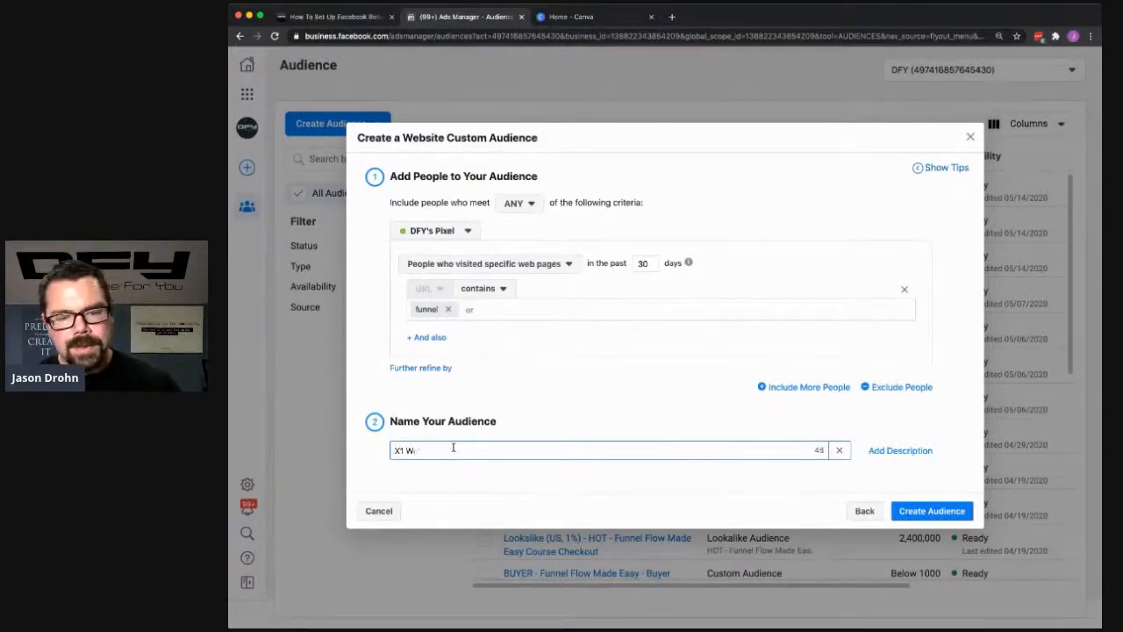
{"action": "key", "text": "BackSpace"}
{"action": "key", "text": "BackSpace"}
{"action": "type", "text": "Funnel Visitor"}
{"action": "key", "text": "BackSpace"}
{"action": "key", "text": "BackSpace"}
{"action": "key", "text": "BackSpace"}
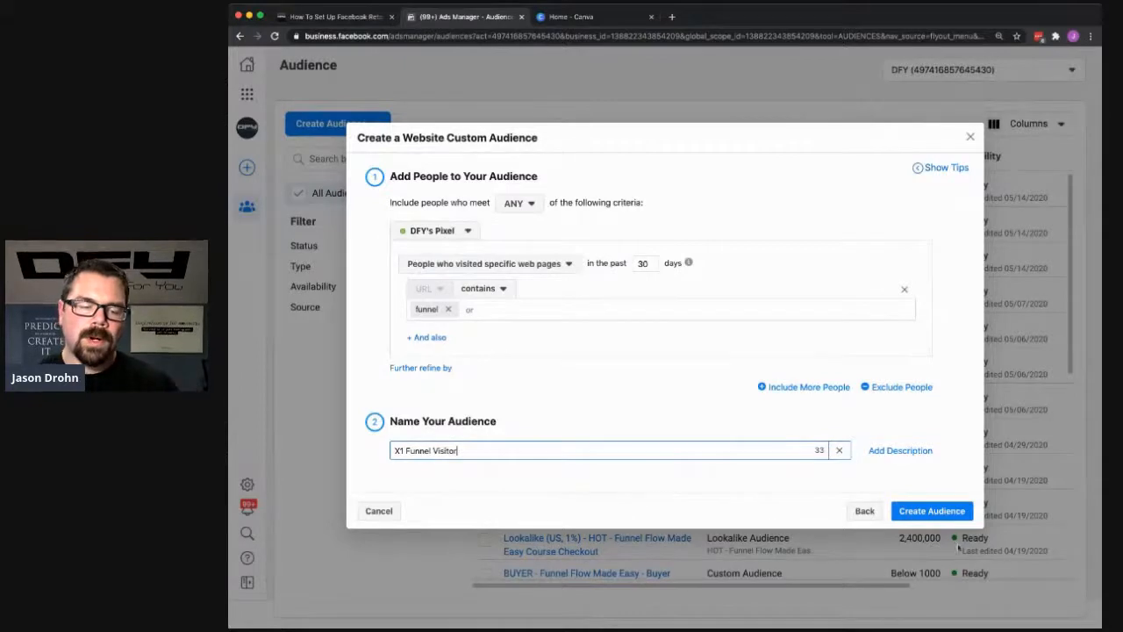
{"action": "left_click", "coordinate": [932, 512]}
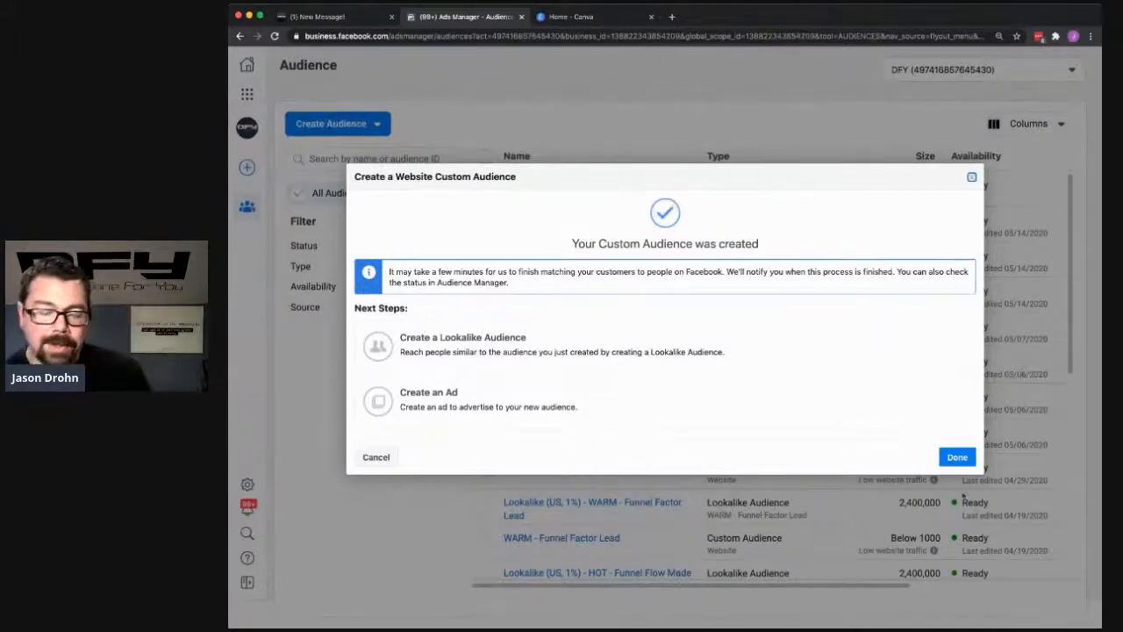
{"action": "left_click", "coordinate": [958, 457]}
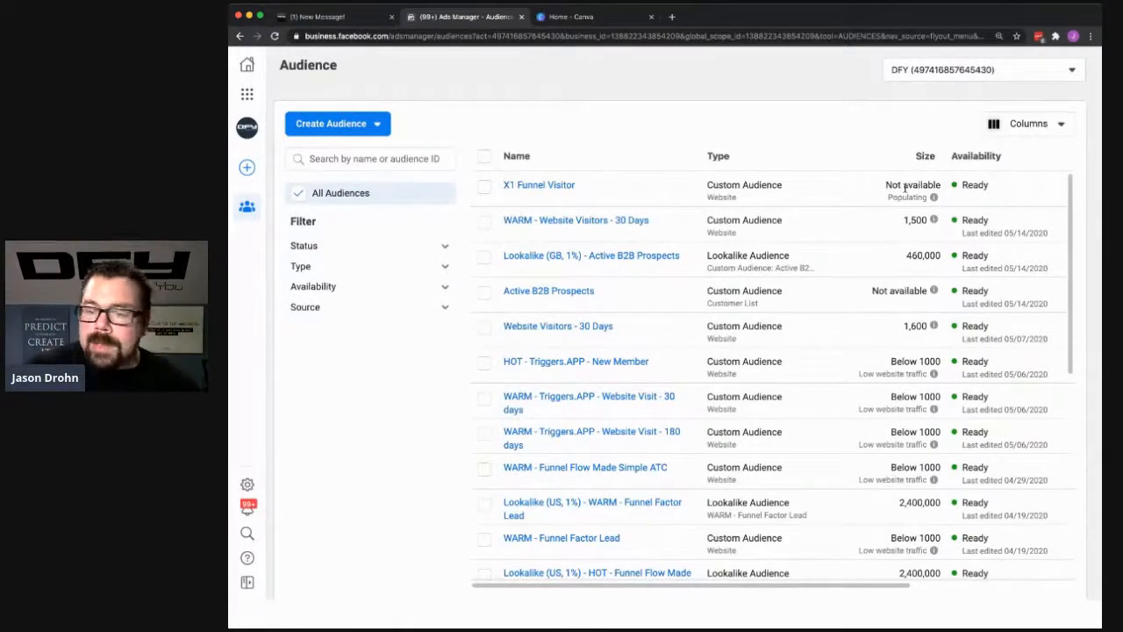
{"action": "mouse_move", "coordinate": [566, 184]}
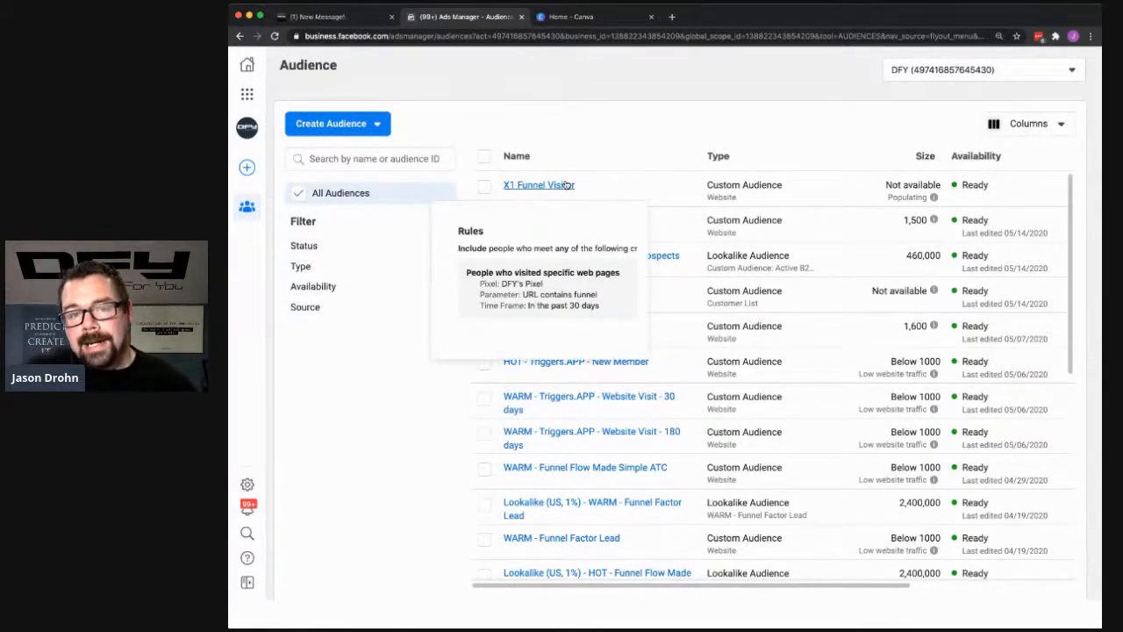
- Switch to Canva and open the recent 1200 x 628 px "Automated Profits" Facebook ad design for editing
{"action": "left_click", "coordinate": [572, 16]}
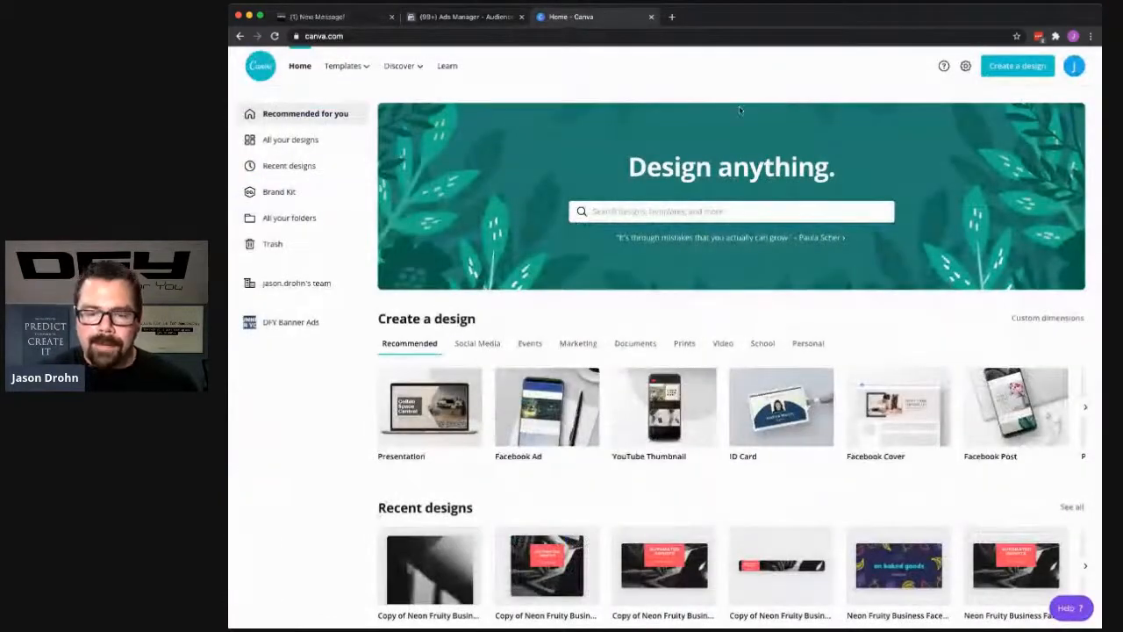
{"action": "scroll", "coordinate": [702, 219], "scroll_direction": "down", "scroll_amount": 5}
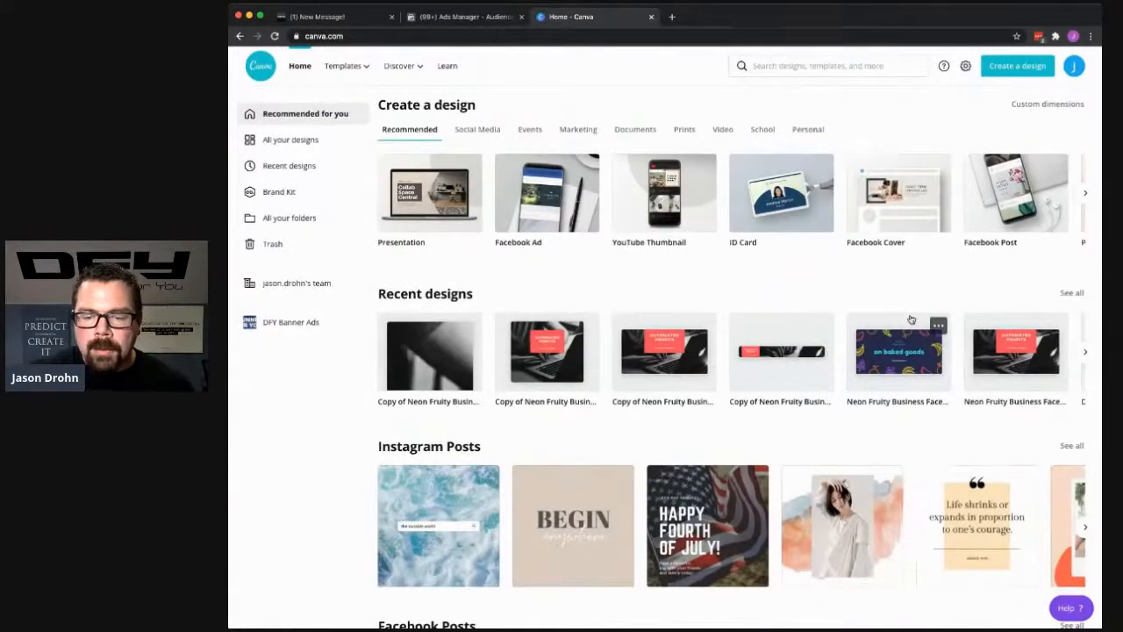
{"action": "left_click", "coordinate": [665, 335]}
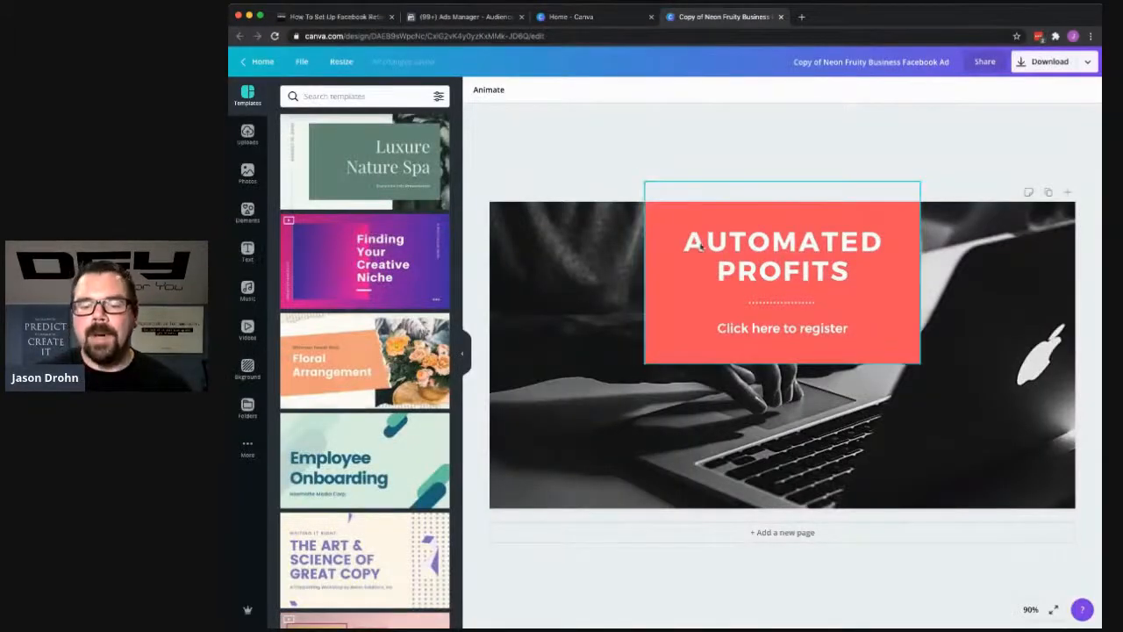
{"action": "left_click", "coordinate": [334, 63]}
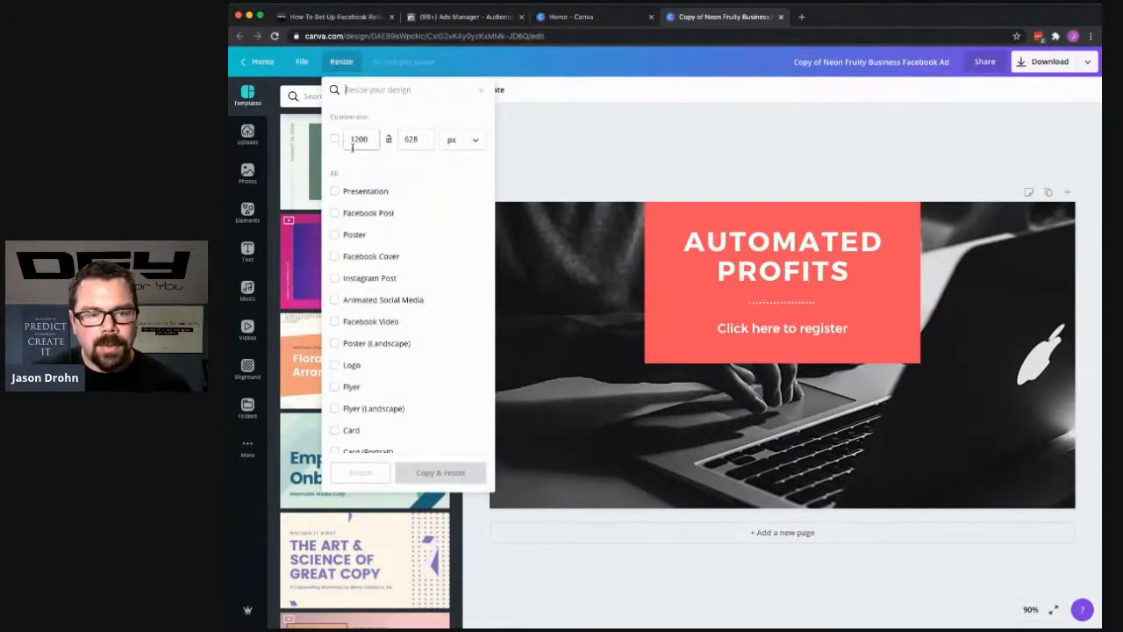
{"action": "left_click", "coordinate": [562, 189]}
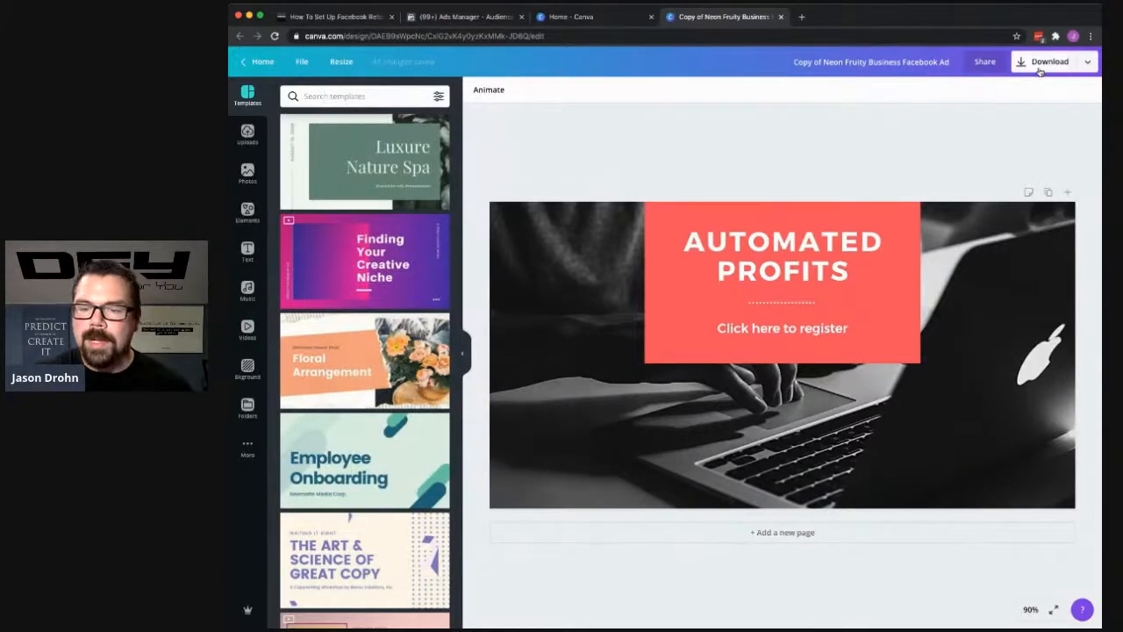
- Download the ad design as a PNG file and return to editing it
{"action": "left_click", "coordinate": [1040, 63]}
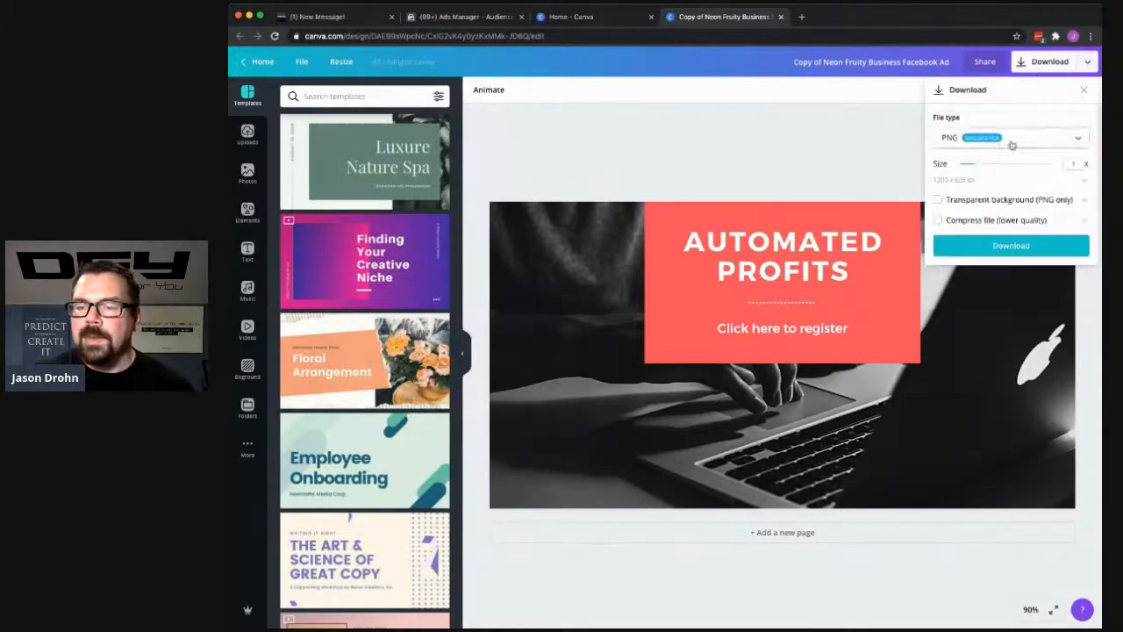
{"action": "left_click", "coordinate": [1010, 245]}
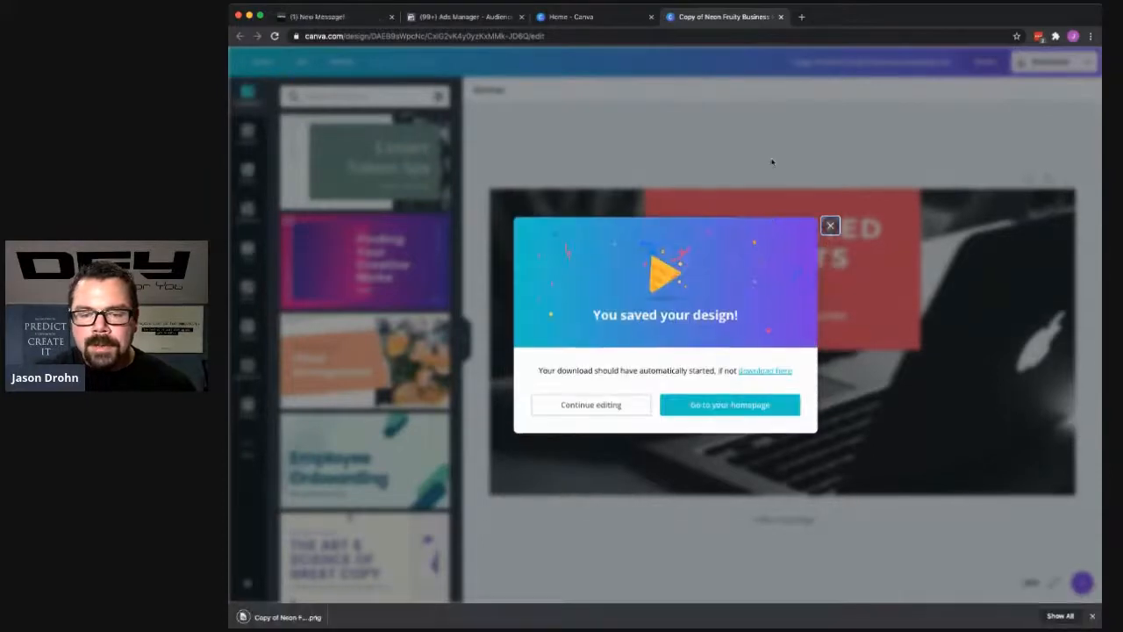
{"action": "left_click", "coordinate": [829, 226]}
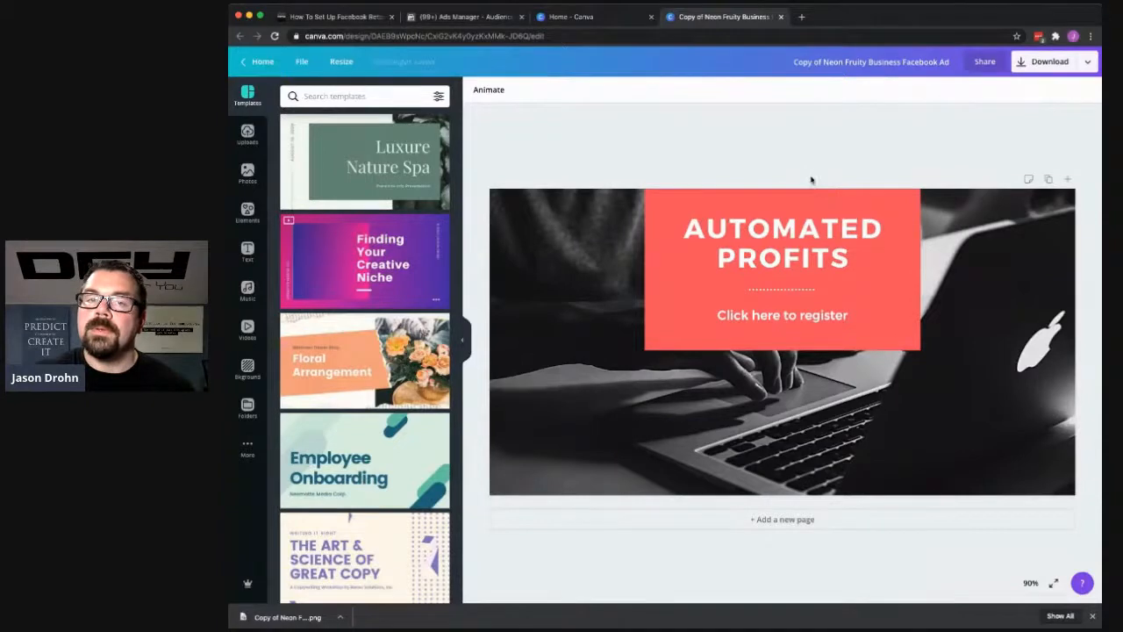
- Try the trending mother-and-child photo and the green hill photo as the ad's background
{"action": "left_click", "coordinate": [251, 174]}
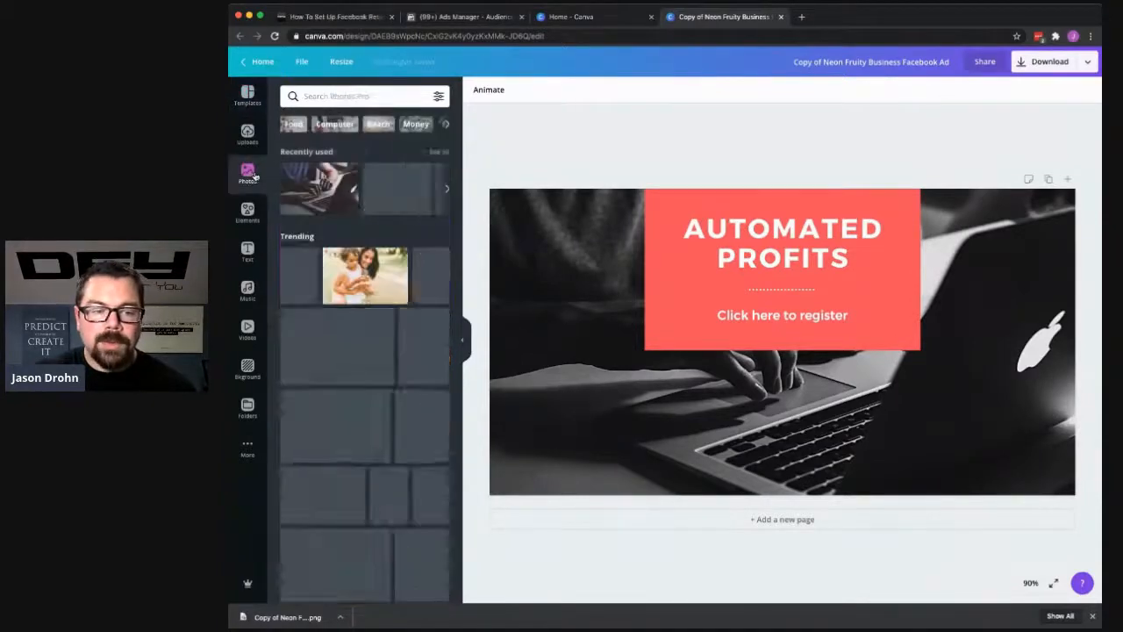
{"action": "left_click_drag", "start_coordinate": [365, 275], "coordinate": [499, 363]}
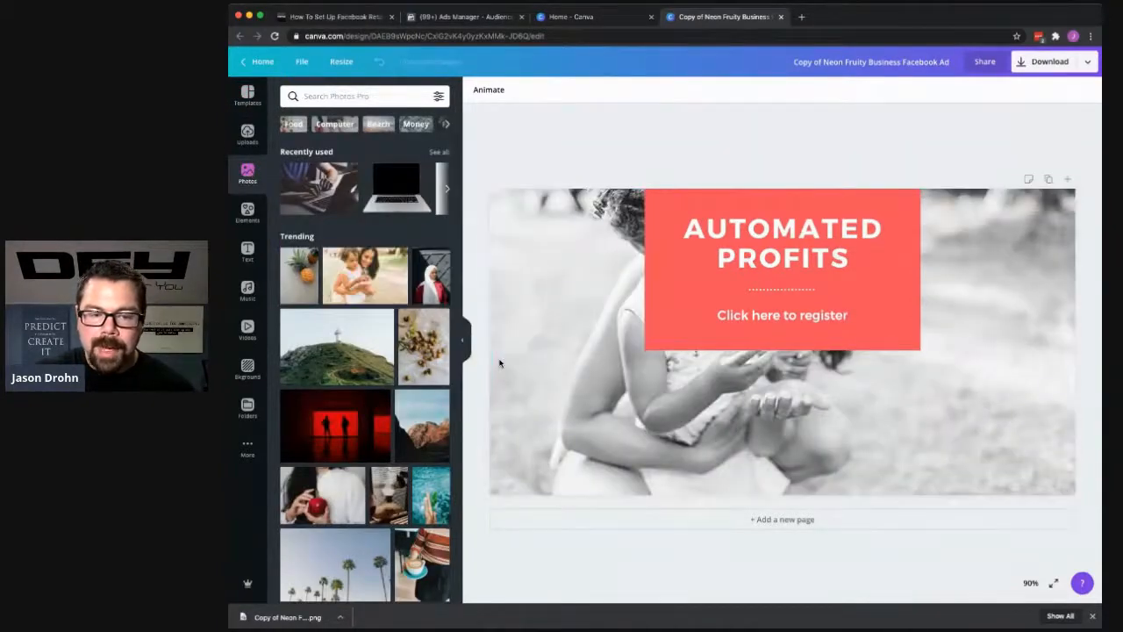
{"action": "left_click_drag", "start_coordinate": [317, 349], "coordinate": [509, 429]}
- Replace the ad's background with the trending photo of two silhouettes against a red window
{"action": "left_click_drag", "start_coordinate": [348, 432], "coordinate": [495, 475]}
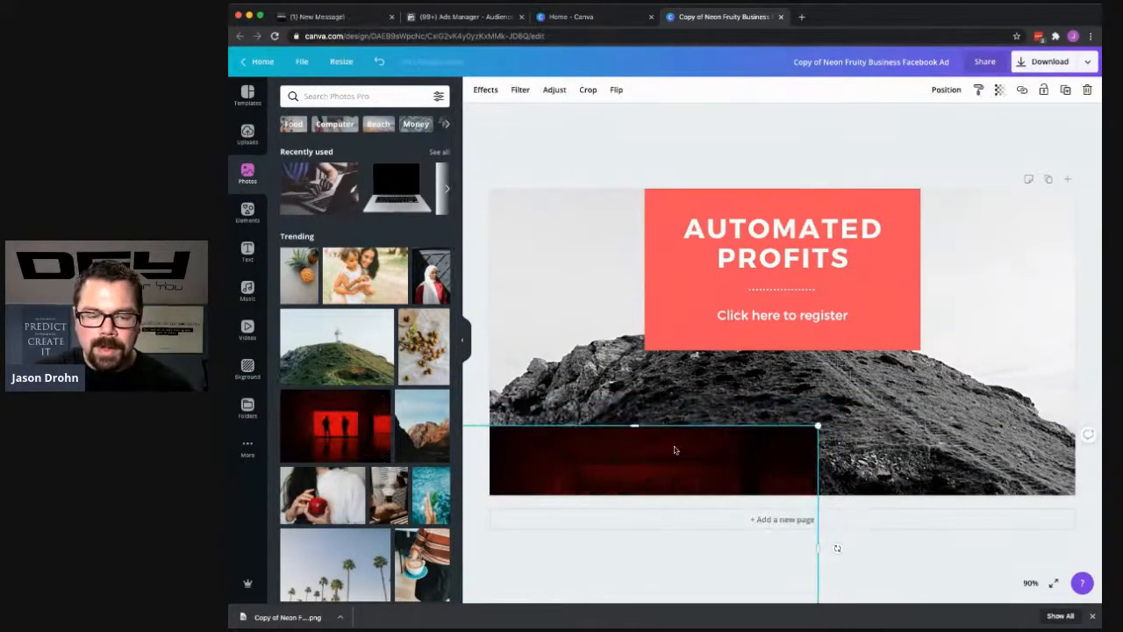
{"action": "key", "text": "Delete"}
{"action": "left_click_drag", "start_coordinate": [334, 426], "coordinate": [599, 346]}
{"action": "left_click", "coordinate": [676, 333]}
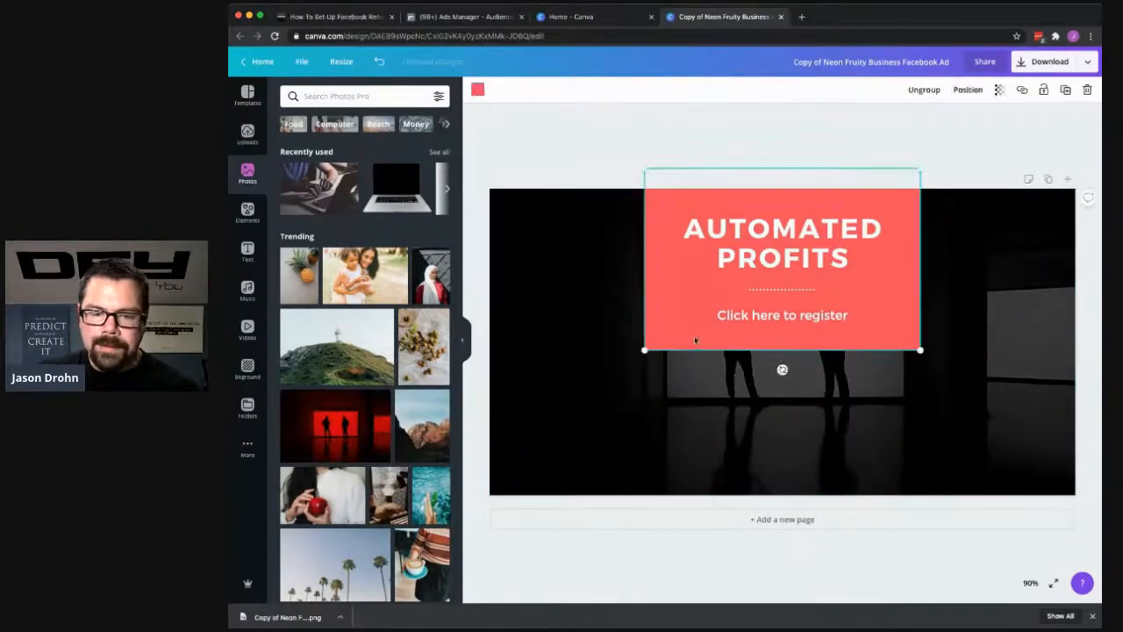
- Try a transparency of 43 on the red "Automated Profits" text block and move it partly off the ad's left edge
{"action": "left_click", "coordinate": [999, 90]}
{"action": "left_click_drag", "start_coordinate": [967, 118], "coordinate": [931, 121]}
{"action": "left_click_drag", "start_coordinate": [909, 185], "coordinate": [676, 301]}
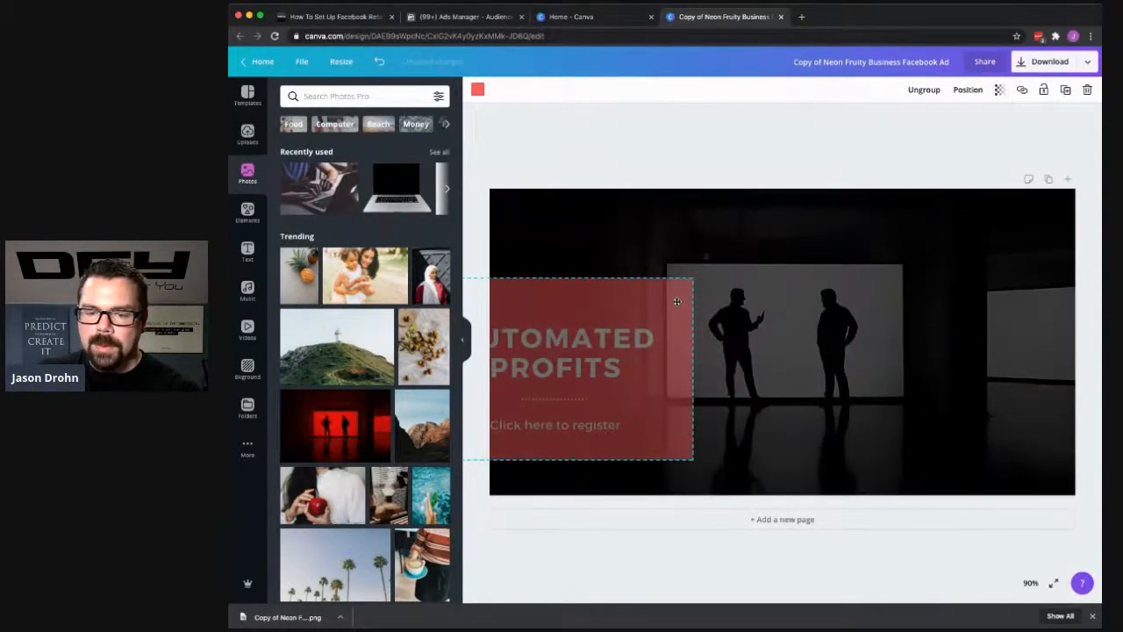
- Enlarge the silhouettes background photo beyond the ad's frame and reposition it within the crop
{"action": "left_click", "coordinate": [708, 319]}
{"action": "double_click", "coordinate": [745, 360]}
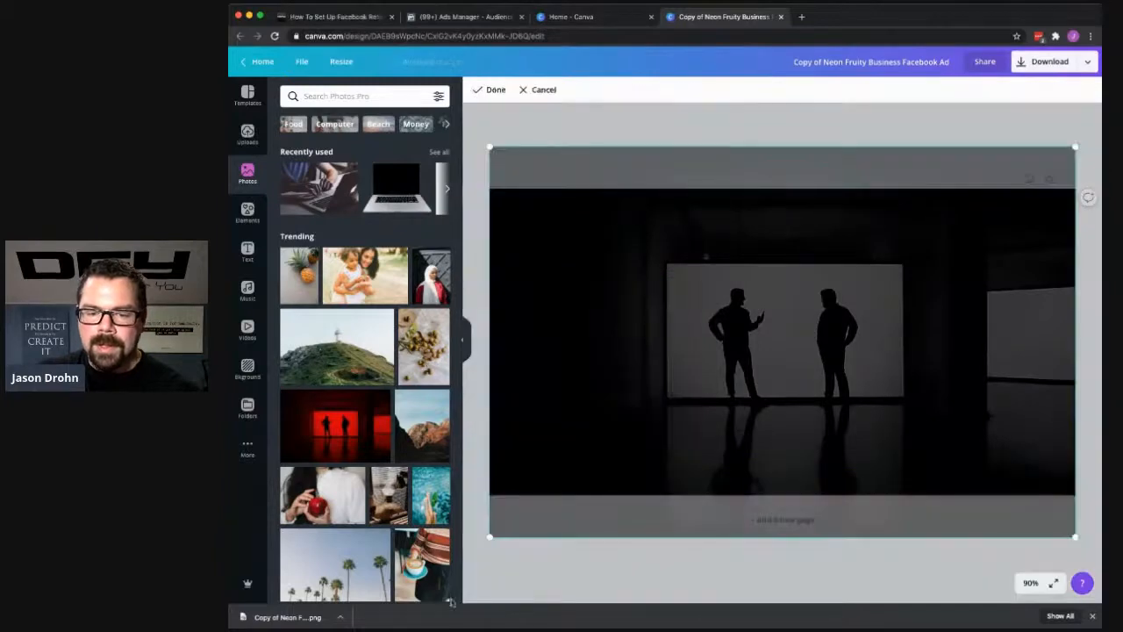
{"action": "left_click_drag", "start_coordinate": [490, 536], "coordinate": [362, 621]}
{"action": "left_click_drag", "start_coordinate": [602, 504], "coordinate": [679, 468]}
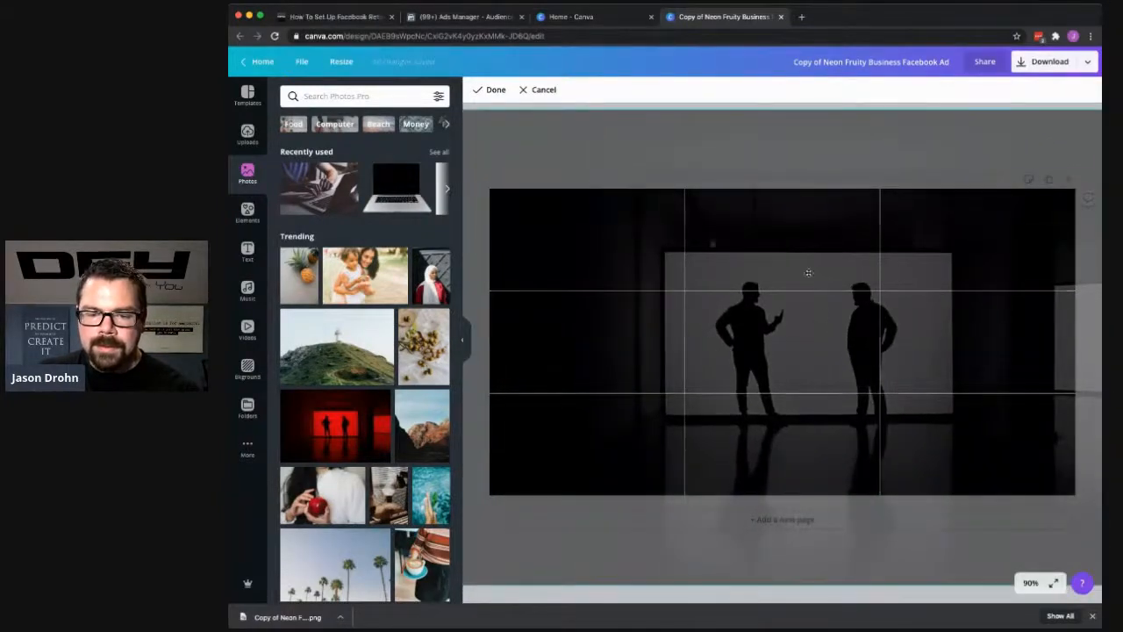
{"action": "double_click", "coordinate": [848, 353]}
- Move the red text block slightly up and to the right, and set its transparency to 100
{"action": "left_click_drag", "start_coordinate": [596, 379], "coordinate": [615, 351]}
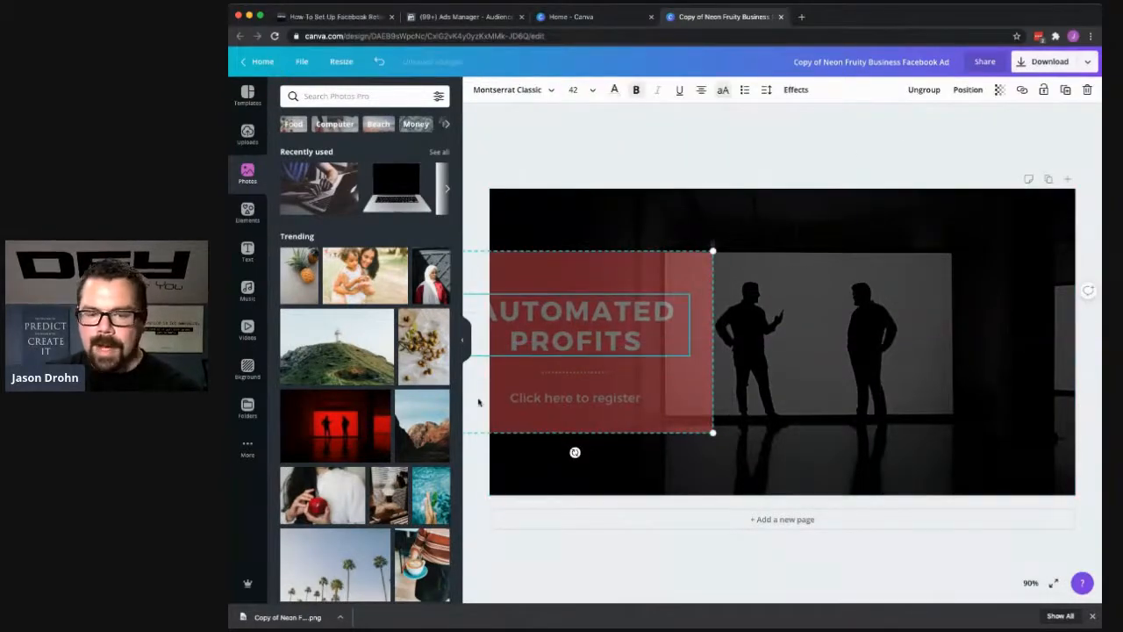
{"action": "left_click", "coordinate": [681, 274]}
{"action": "left_click", "coordinate": [1000, 90]}
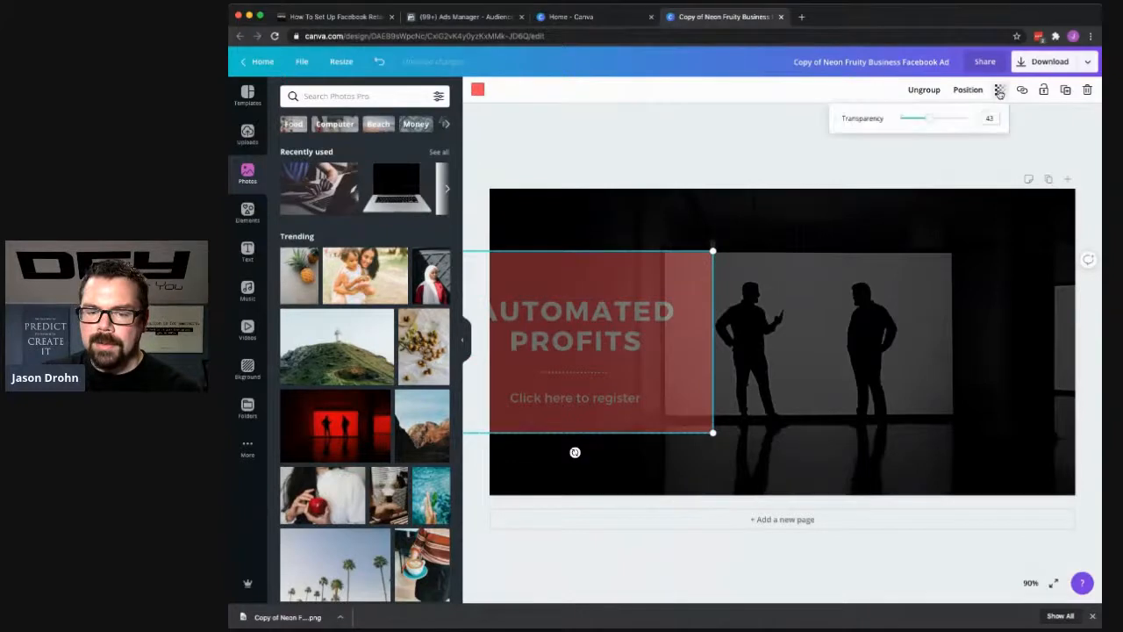
{"action": "left_click_drag", "start_coordinate": [945, 120], "coordinate": [968, 118]}
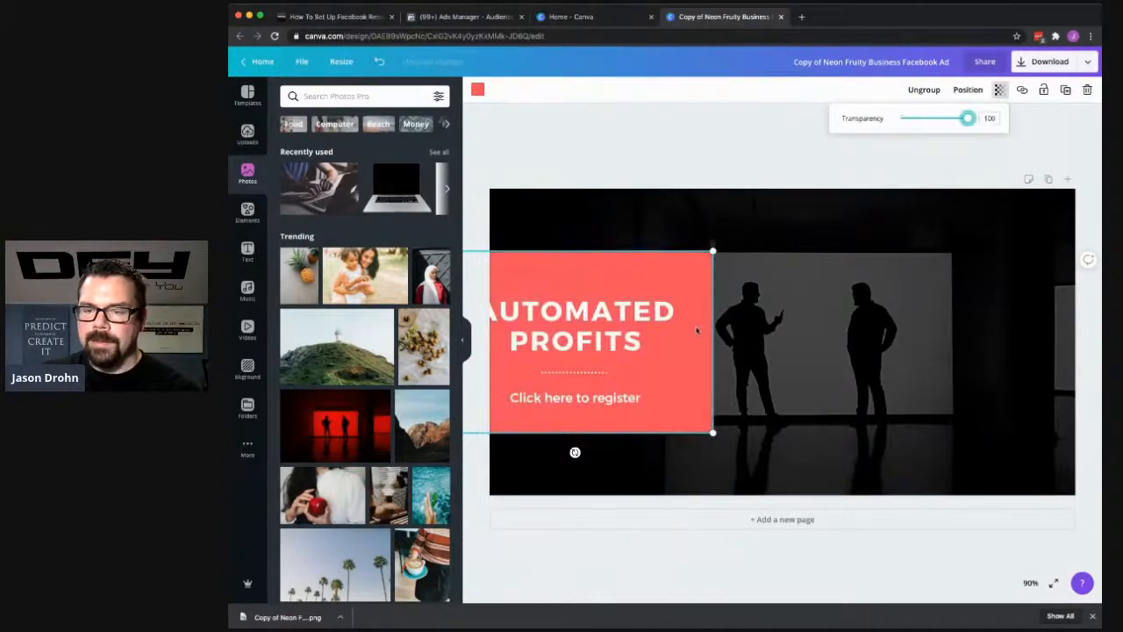
- Shift the background photo so the silhouettes sit further right, and move the red text block to the ad's lower-left edge
{"action": "double_click", "coordinate": [775, 366]}
{"action": "left_click_drag", "start_coordinate": [736, 392], "coordinate": [798, 381]}
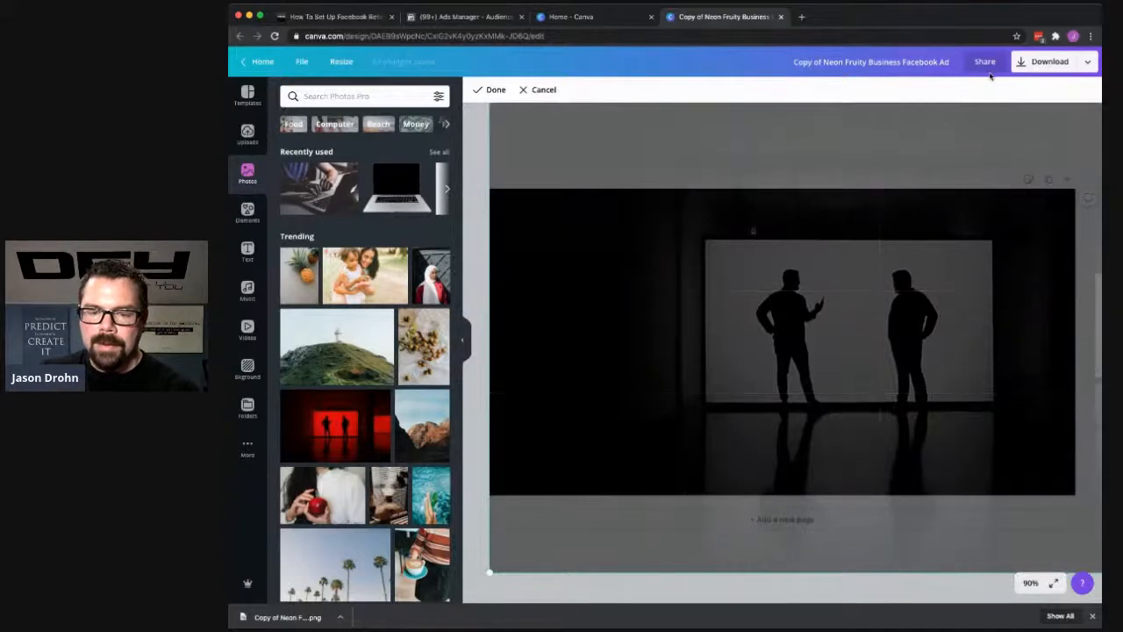
{"action": "key", "text": "Return"}
{"action": "left_click_drag", "start_coordinate": [649, 417], "coordinate": [684, 456]}
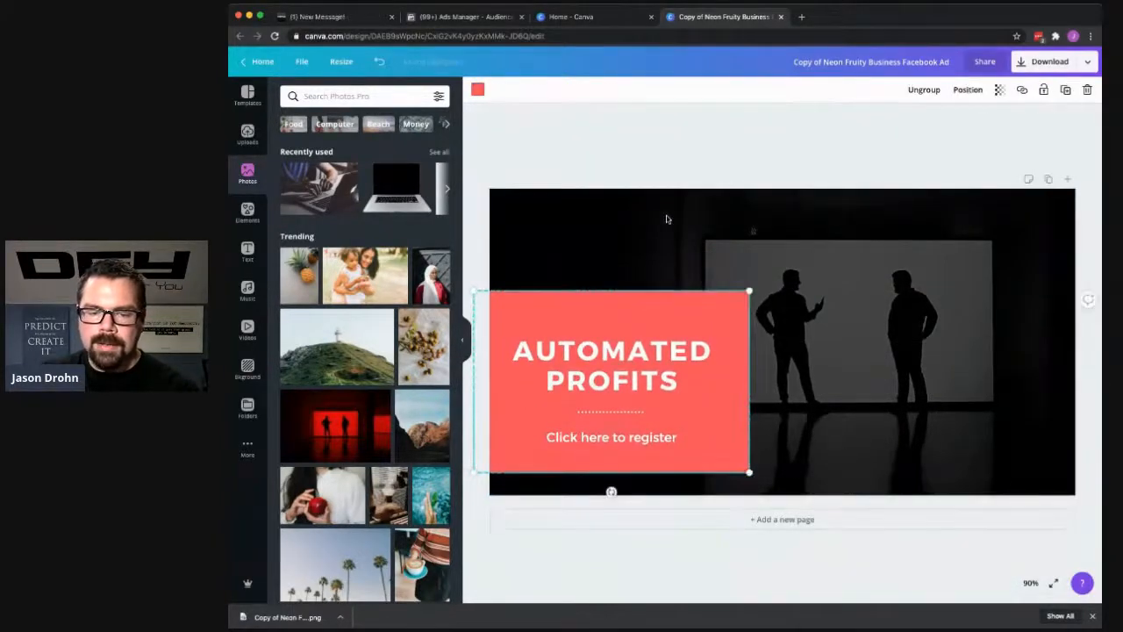
{"action": "left_click", "coordinate": [680, 142]}
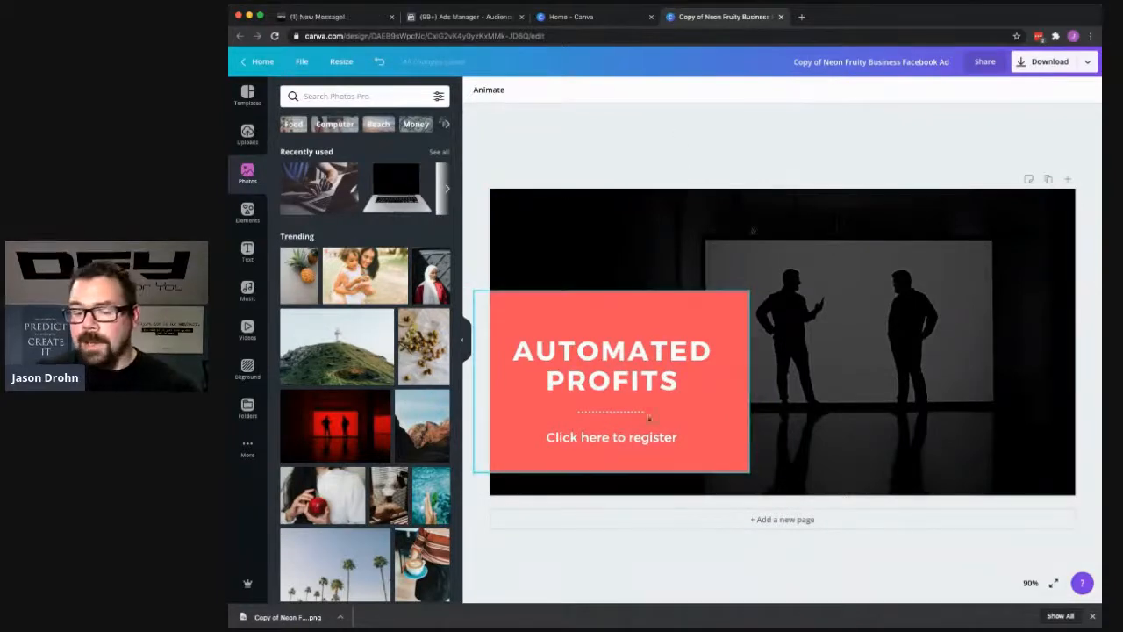
- Download the revised ad design as a PNG file at 1x size and return to the design
{"action": "left_click", "coordinate": [1050, 58]}
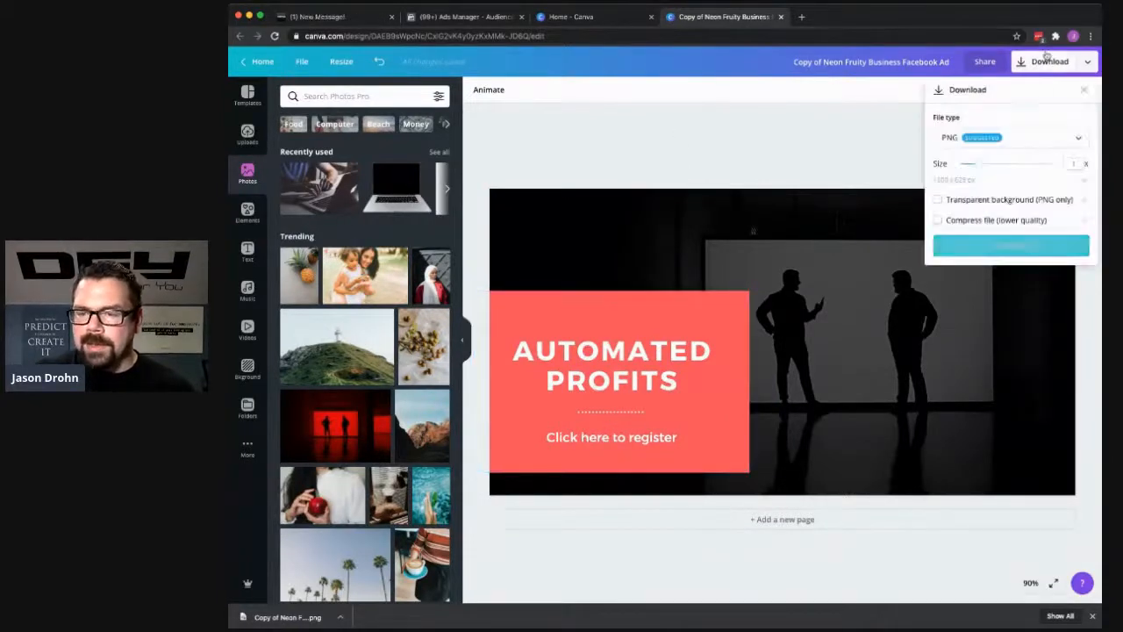
{"action": "left_click", "coordinate": [1012, 246]}
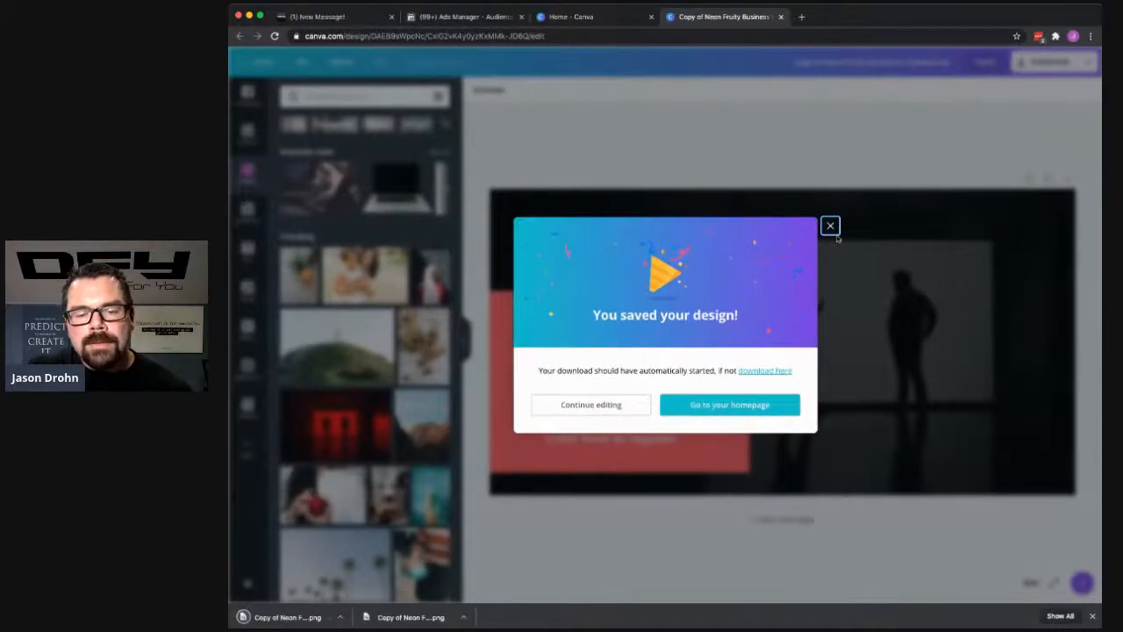
{"action": "left_click", "coordinate": [830, 225]}
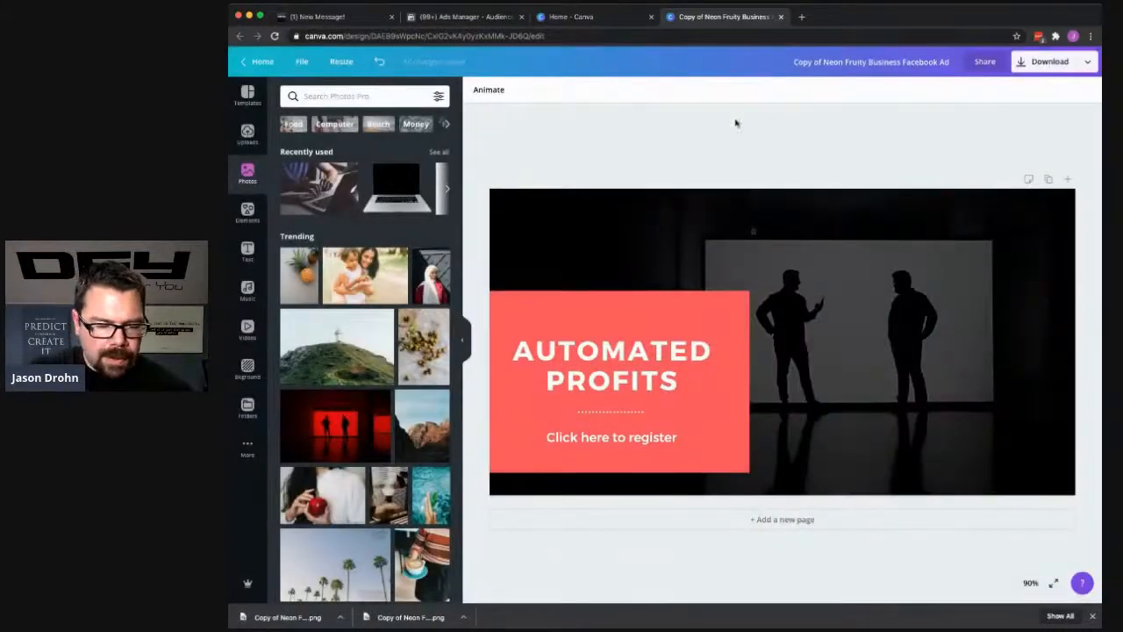
- Switch to Facebook's business tools and open the DFY account's campaign list in Ads Manager
{"action": "left_click", "coordinate": [579, 23]}
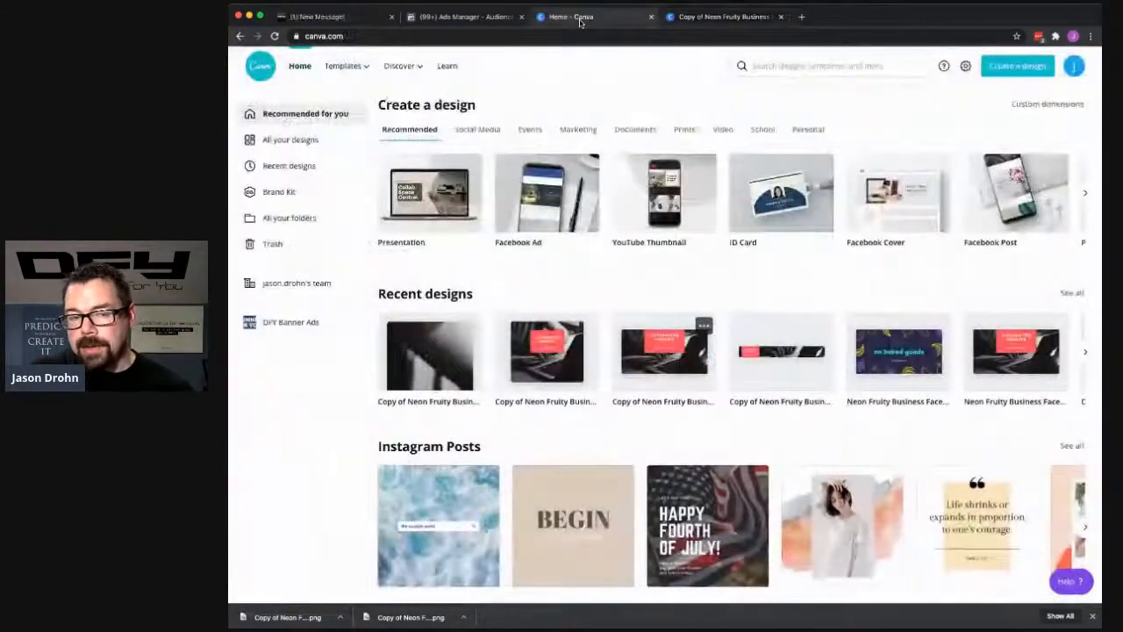
{"action": "left_click", "coordinate": [493, 19]}
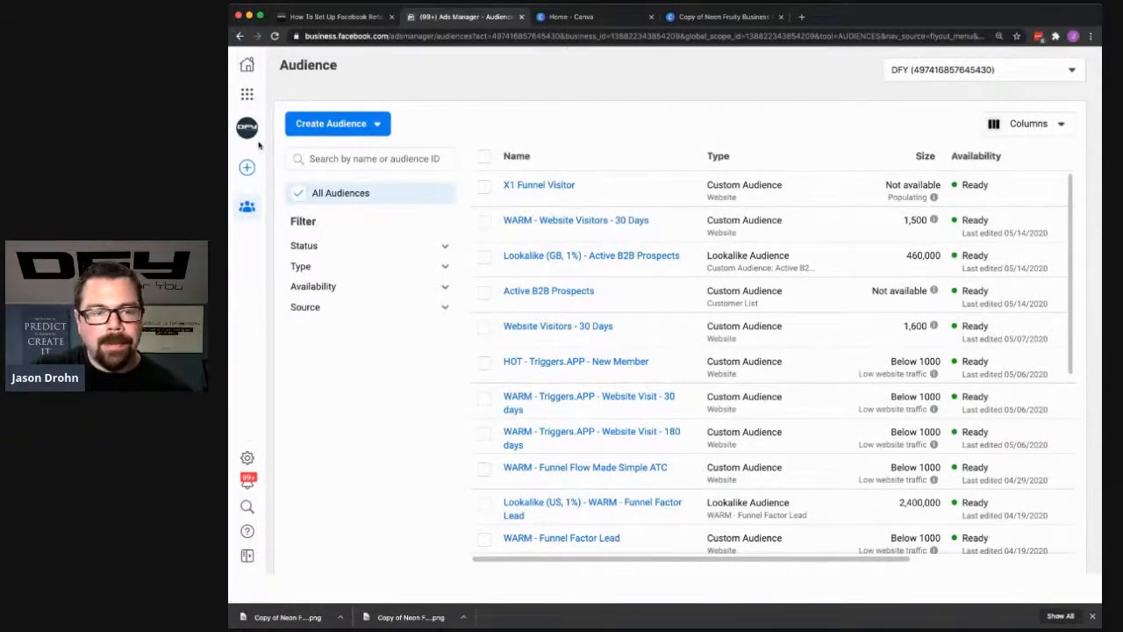
{"action": "left_click", "coordinate": [263, 125]}
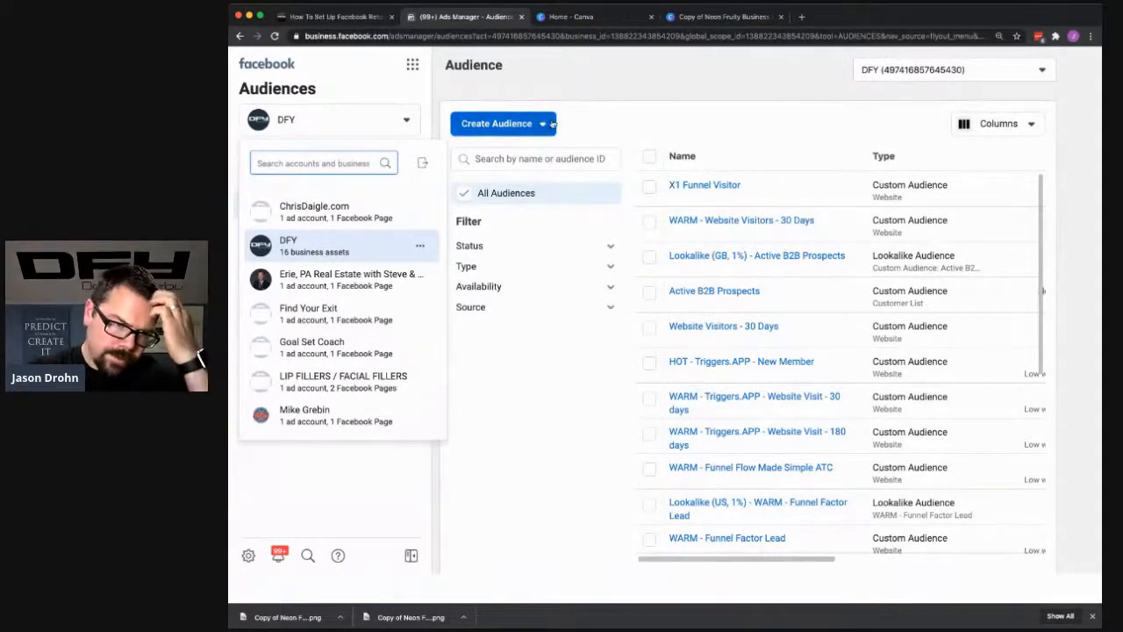
{"action": "left_click", "coordinate": [413, 69]}
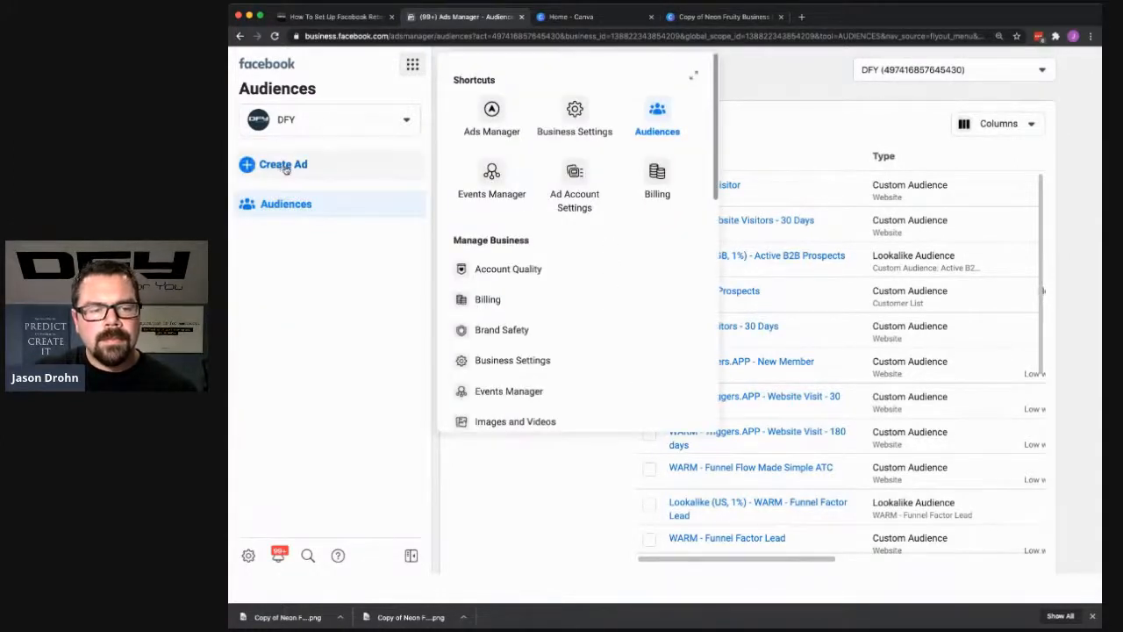
{"action": "left_click", "coordinate": [492, 108]}
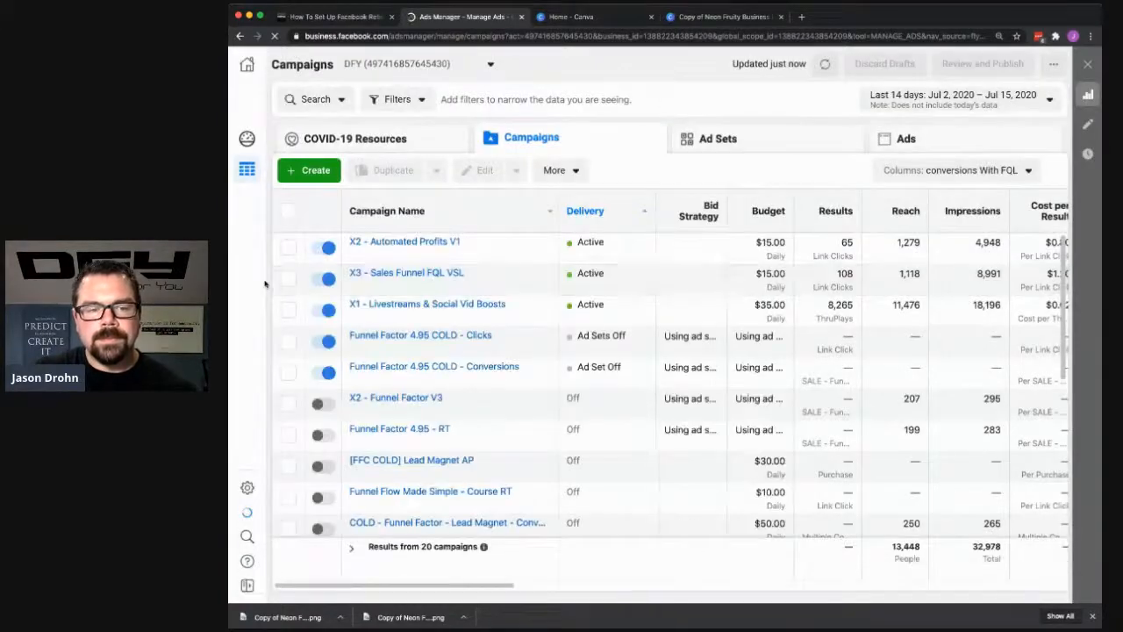
- Start a new campaign with the Traffic objective and name it "X3 Funnel Ad - Dynamic"
{"action": "left_click", "coordinate": [322, 180]}
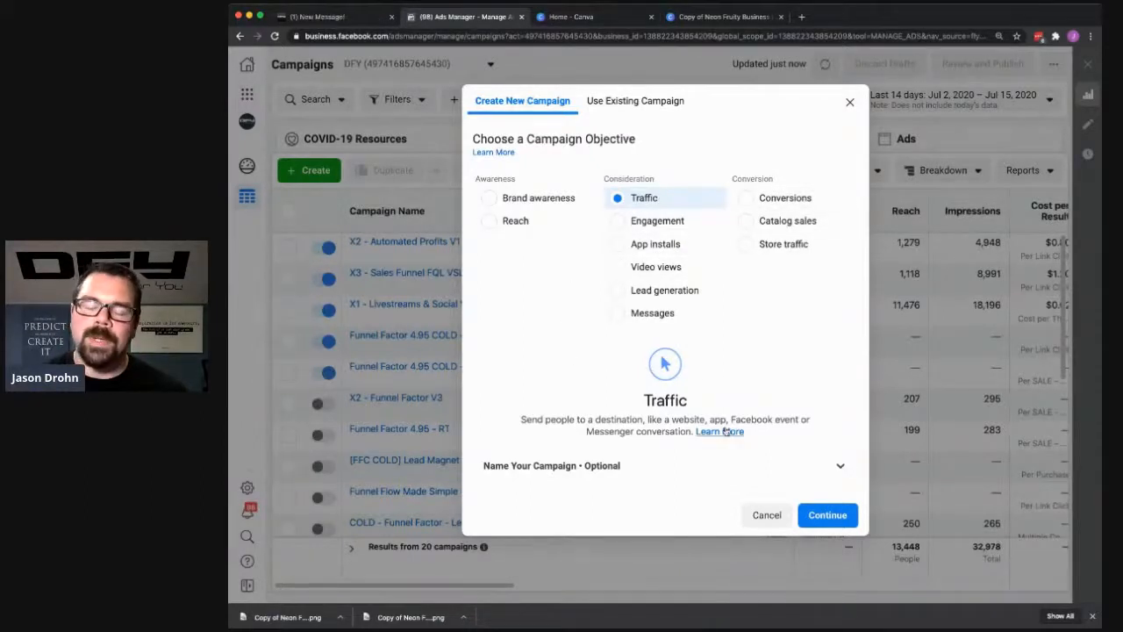
{"action": "left_click", "coordinate": [601, 466]}
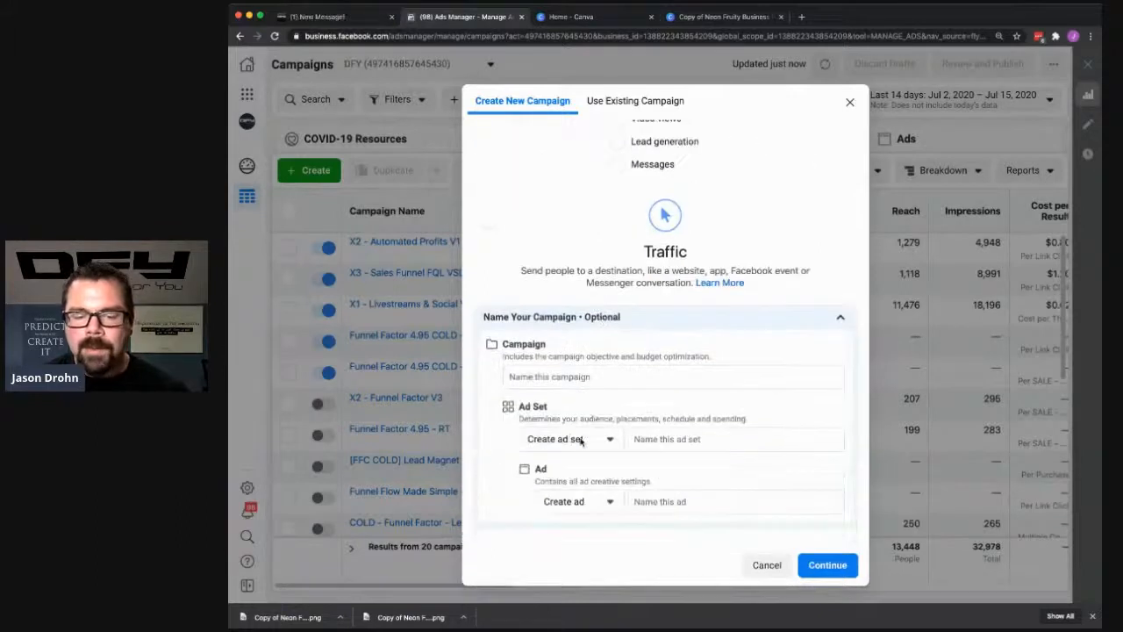
{"action": "left_click", "coordinate": [544, 378]}
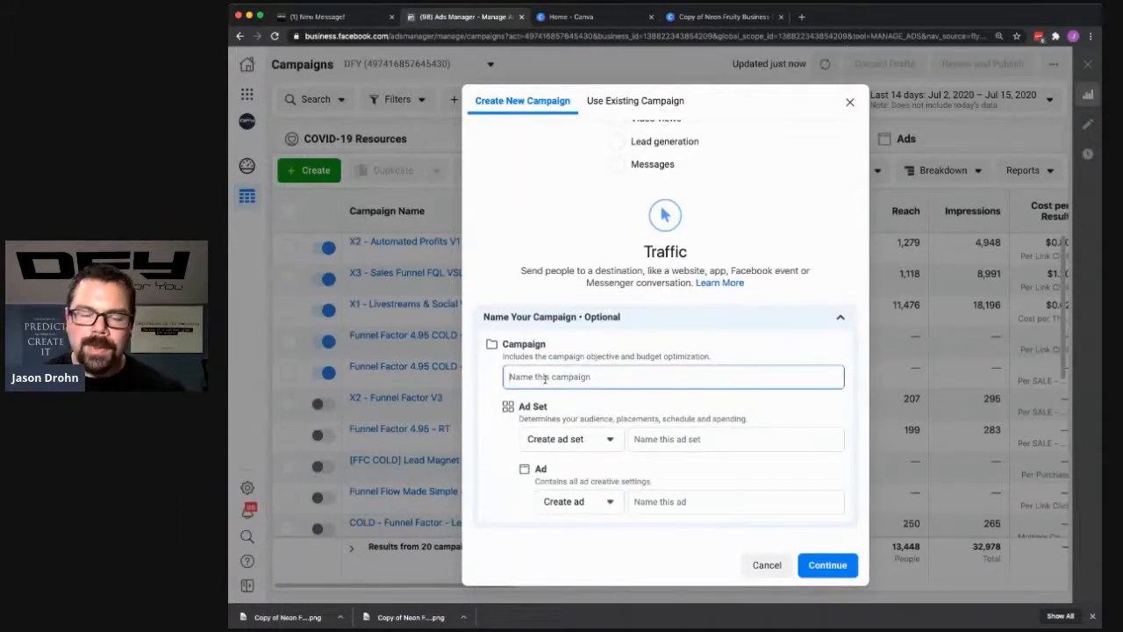
{"action": "type", "text": "X3"}
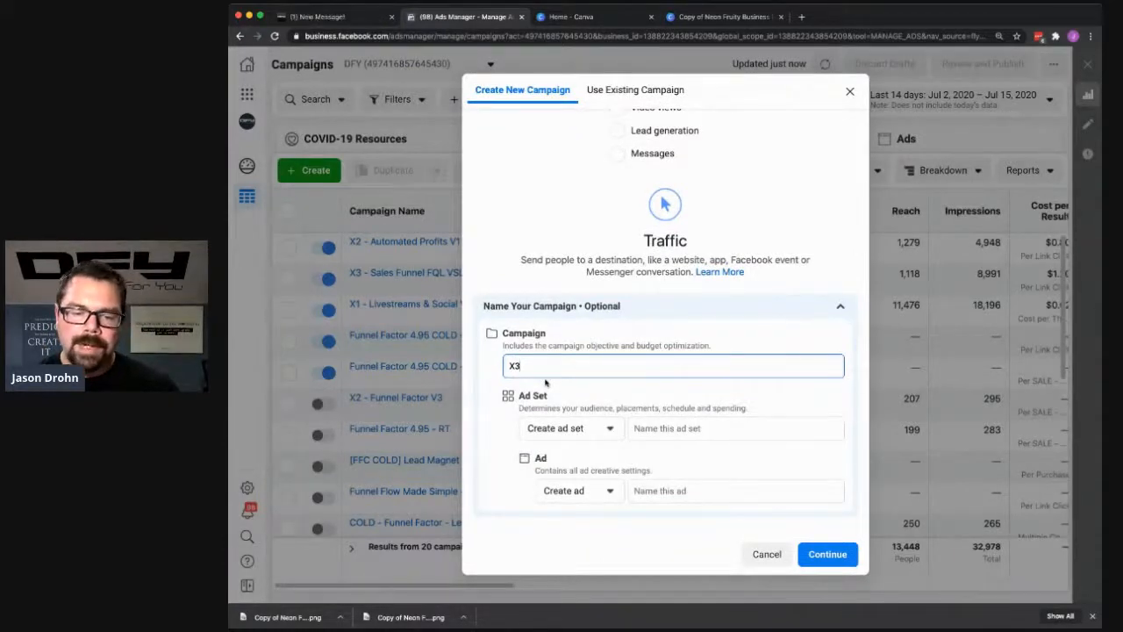
{"action": "type", "text": "Funnel RT"}
{"action": "key", "text": "BackSpace"}
{"action": "type", "text": "Ad - Dyanic"}
{"action": "key", "text": "BackSpace"}
{"action": "type", "text": "n"}
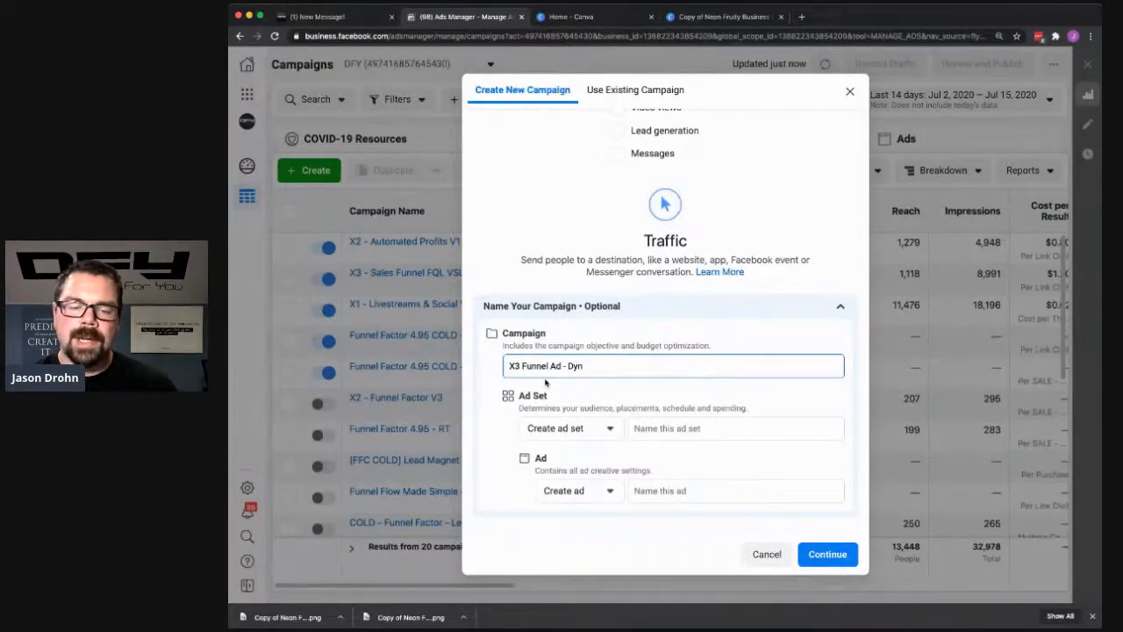
{"action": "type", "text": "amic"}
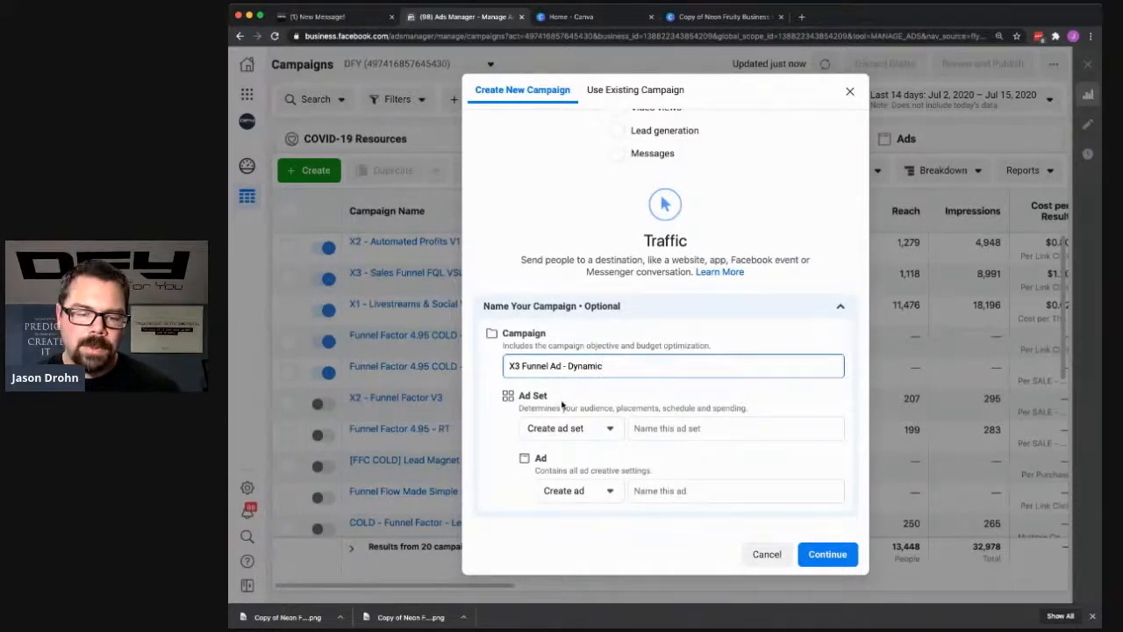
- Name the ad set "X3 - 45-64 - M" and the ad "X3 Dynamic", and continue to the campaign draft
{"action": "left_click", "coordinate": [657, 428]}
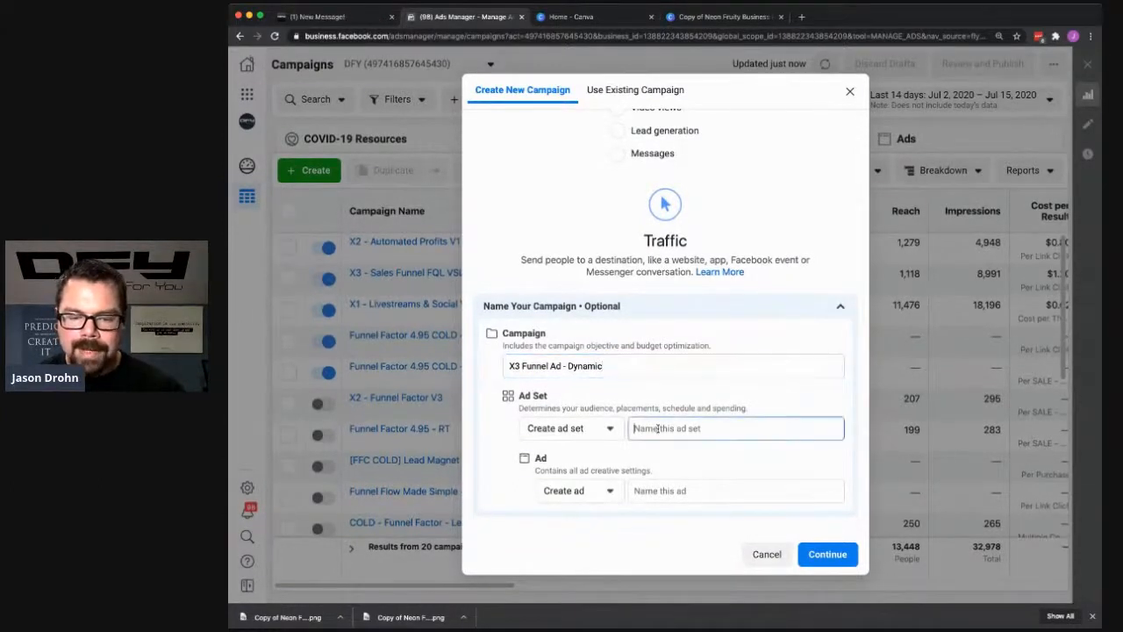
{"action": "type", "text": "X3 - 45-64"}
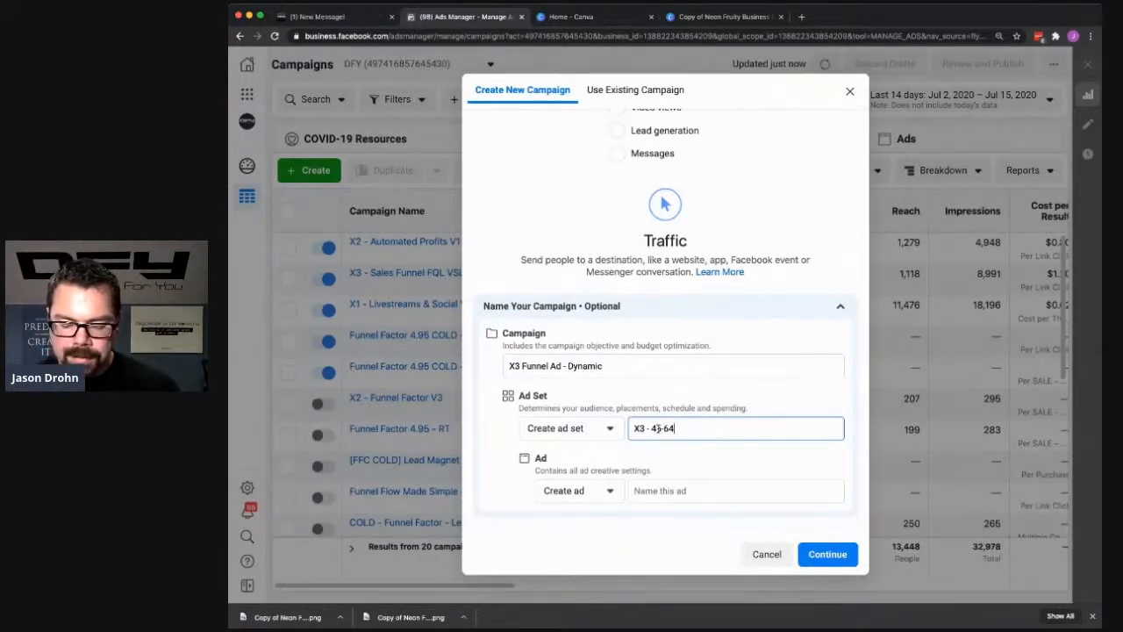
{"action": "type", "text": "- M"}
{"action": "key", "text": "Tab"}
{"action": "type", "text": "X3 "}
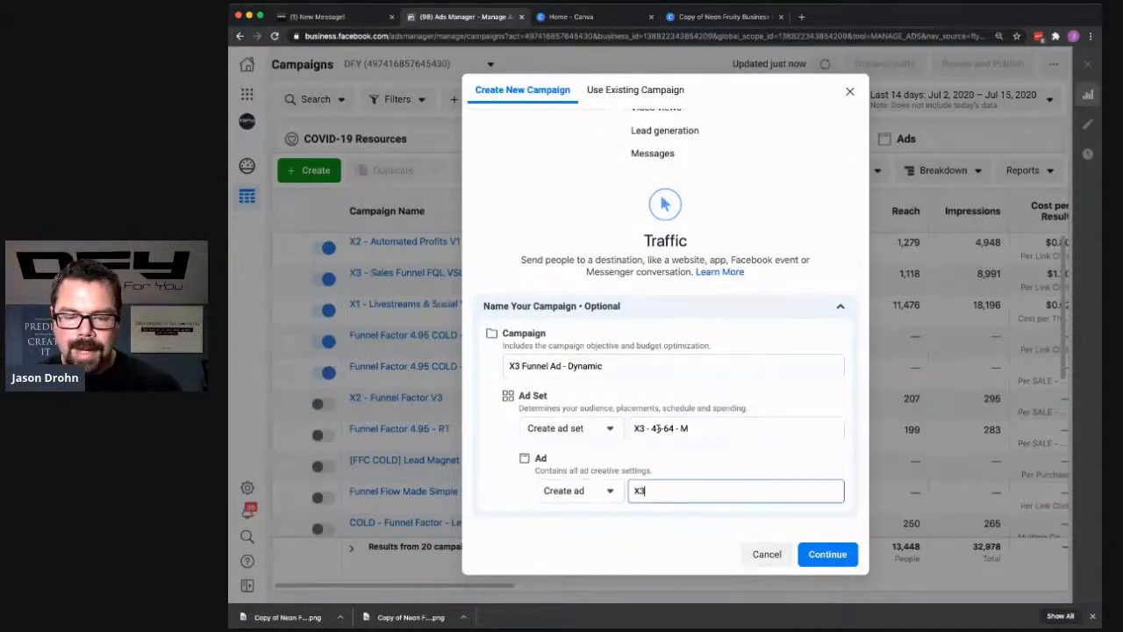
{"action": "type", "text": "Dyanm"}
{"action": "key", "text": "BackSpace"}
{"action": "key", "text": "BackSpace"}
{"action": "type", "text": "namic"}
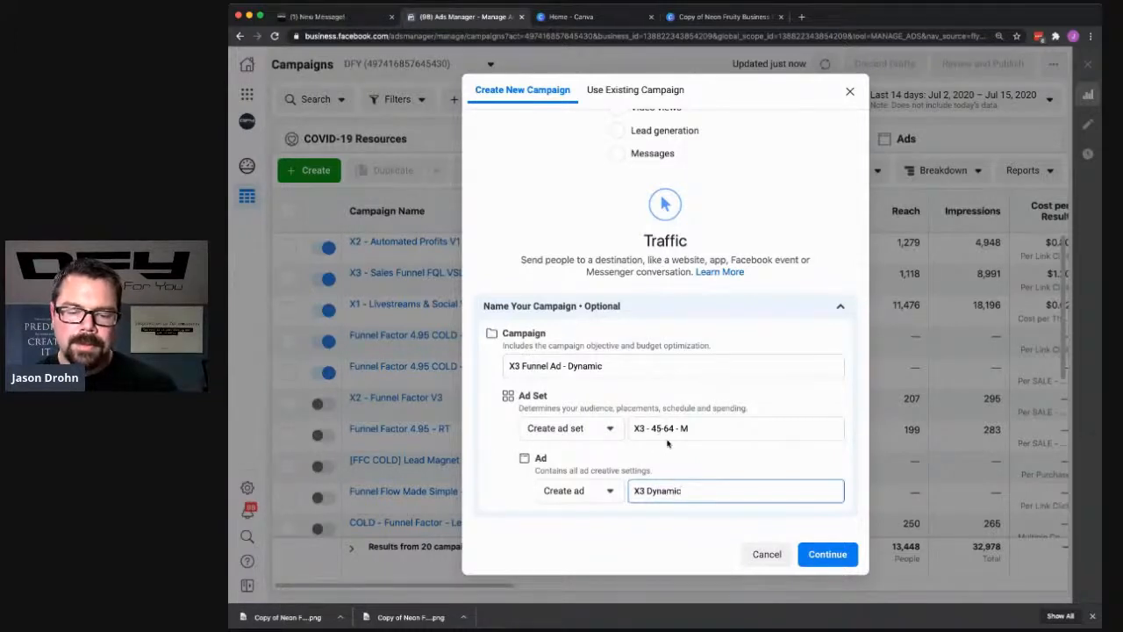
{"action": "left_click", "coordinate": [827, 554]}
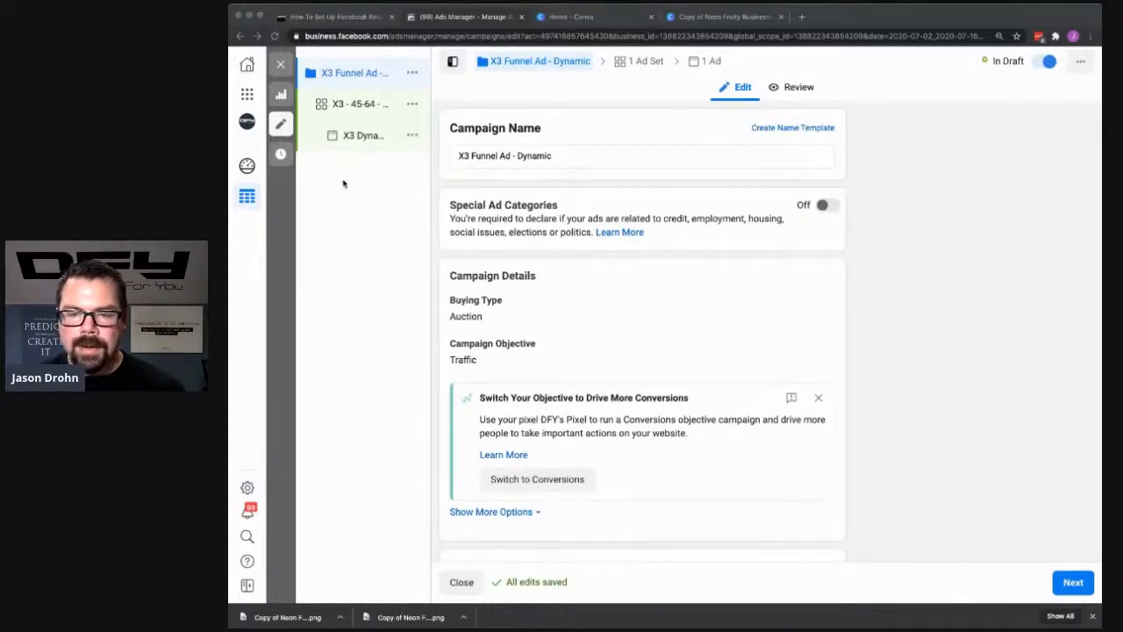
- Turn on Campaign Budget Optimization for the "X3 Funnel Ad - Dynamic" campaign
{"action": "left_click", "coordinate": [332, 230]}
{"action": "scroll", "coordinate": [517, 160], "scroll_direction": "up", "scroll_amount": 5}
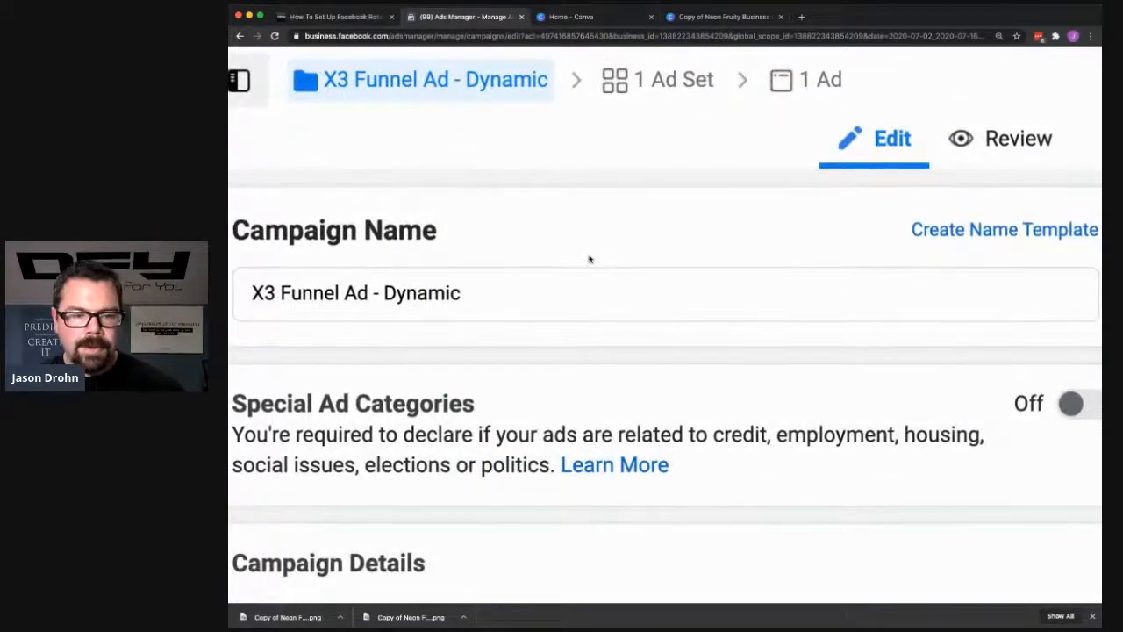
{"action": "scroll", "coordinate": [589, 259], "scroll_direction": "down", "scroll_amount": 5}
{"action": "scroll", "coordinate": [643, 285], "scroll_direction": "down", "scroll_amount": 1}
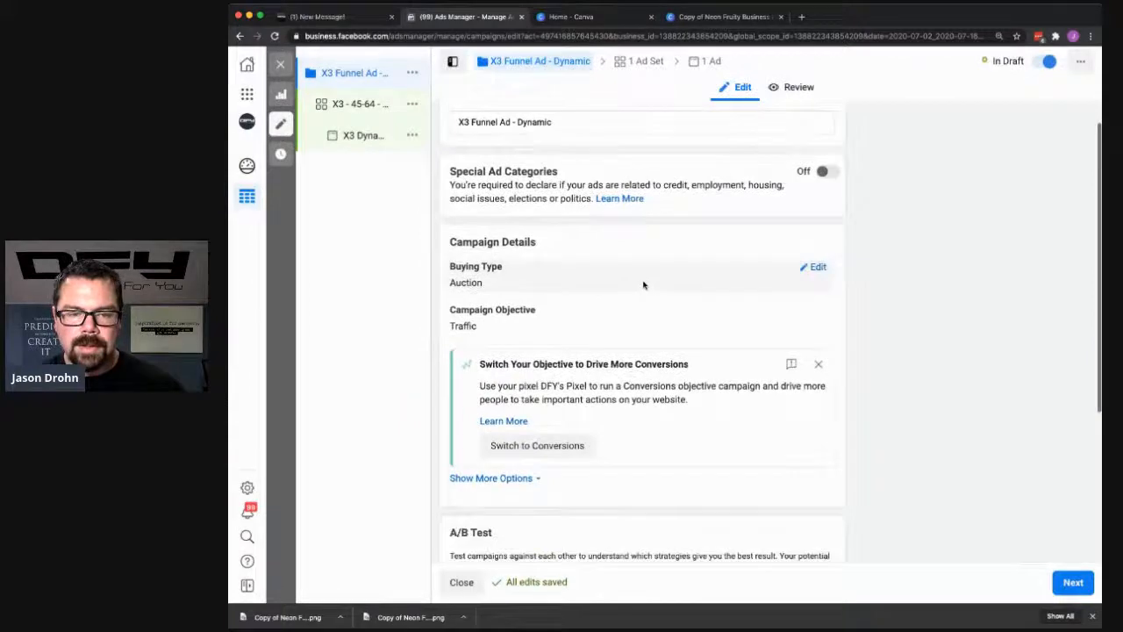
{"action": "scroll", "coordinate": [643, 285], "scroll_direction": "down", "scroll_amount": 2}
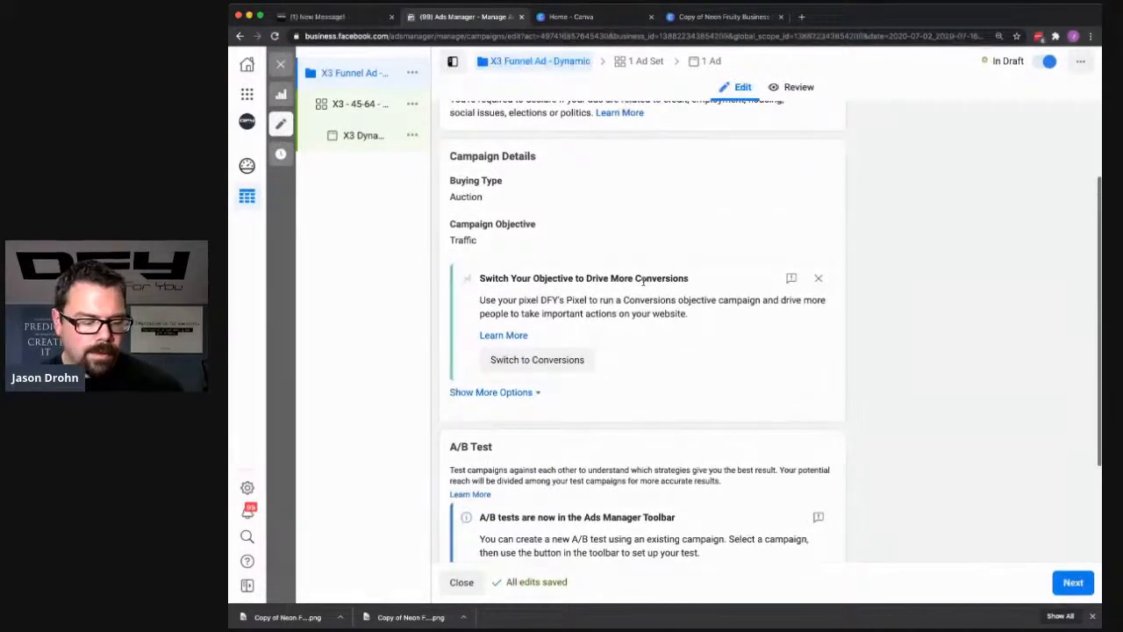
{"action": "scroll", "coordinate": [639, 282], "scroll_direction": "up", "scroll_amount": 3}
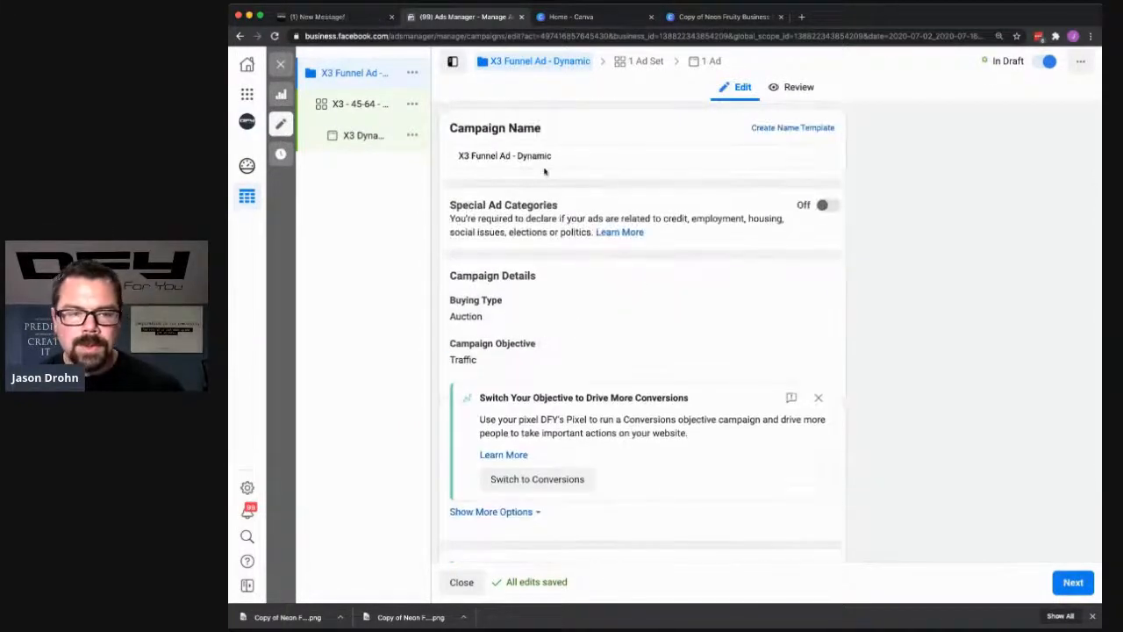
{"action": "scroll", "coordinate": [544, 171], "scroll_direction": "down", "scroll_amount": 5}
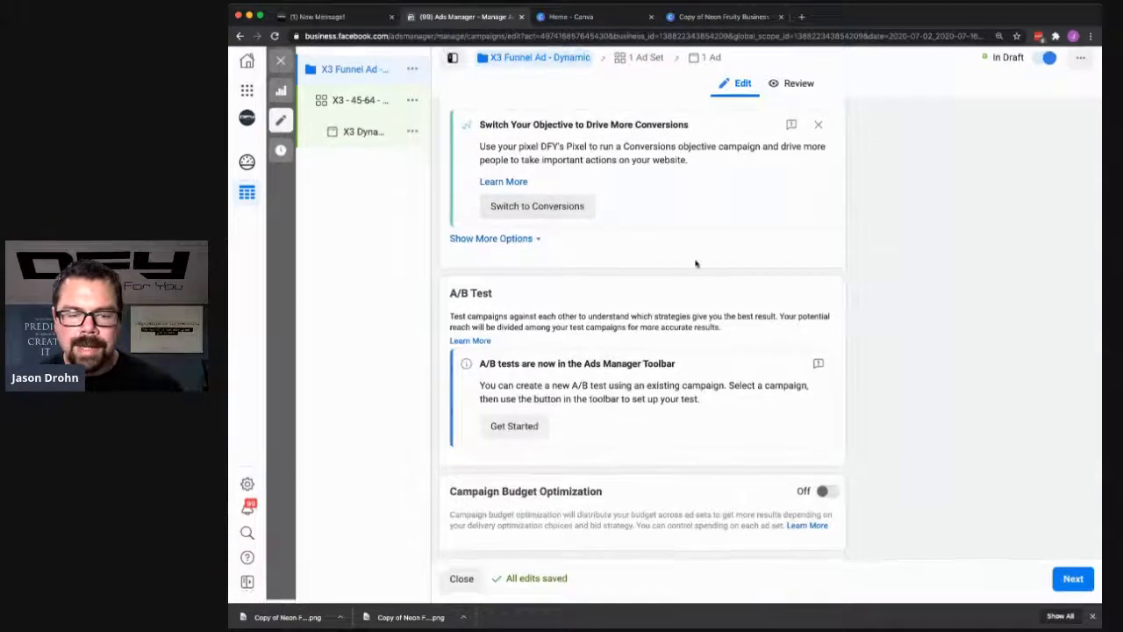
{"action": "left_click", "coordinate": [822, 494]}
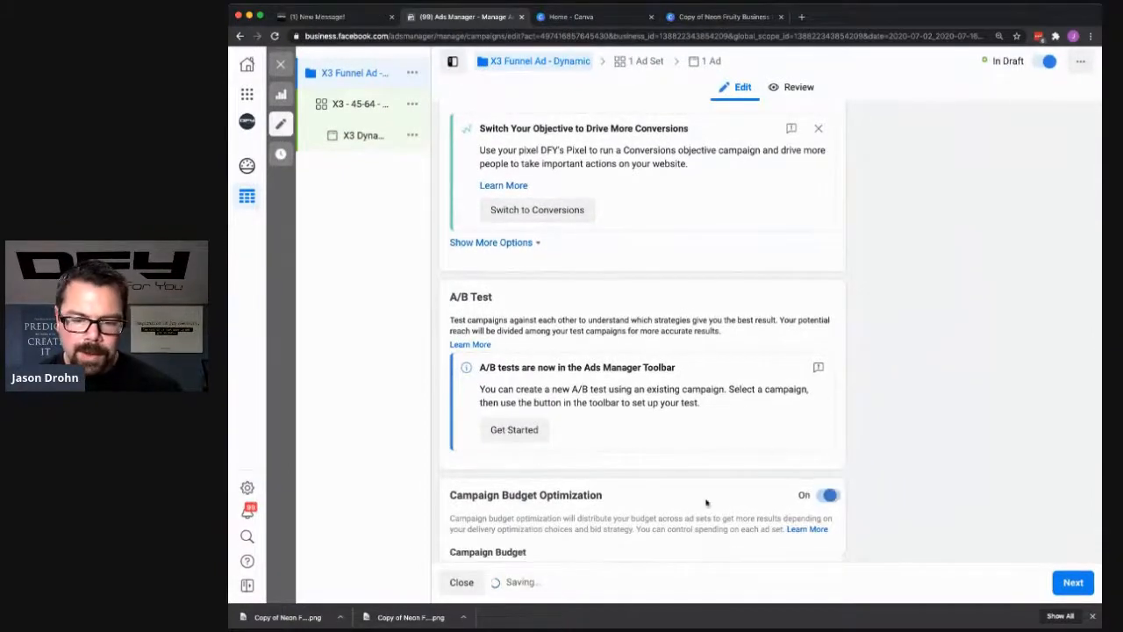
{"action": "scroll", "coordinate": [608, 319], "scroll_direction": "up", "scroll_amount": 5}
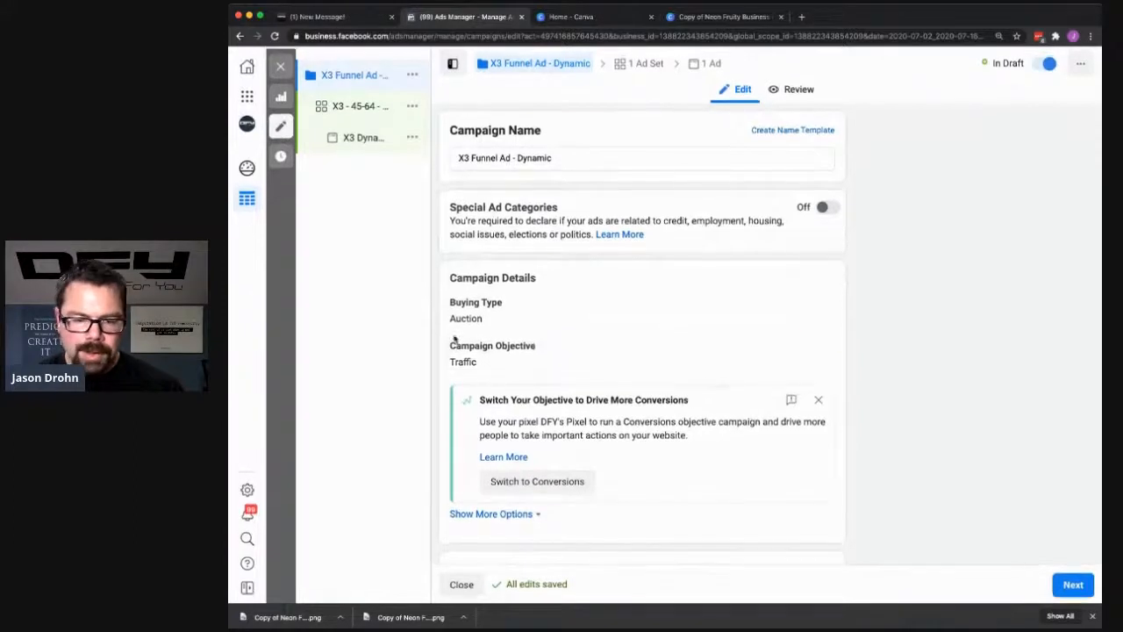
- Open the "X3 - 45-64 - M" ad set and turn on Dynamic Creative for it
{"action": "left_click", "coordinate": [342, 114]}
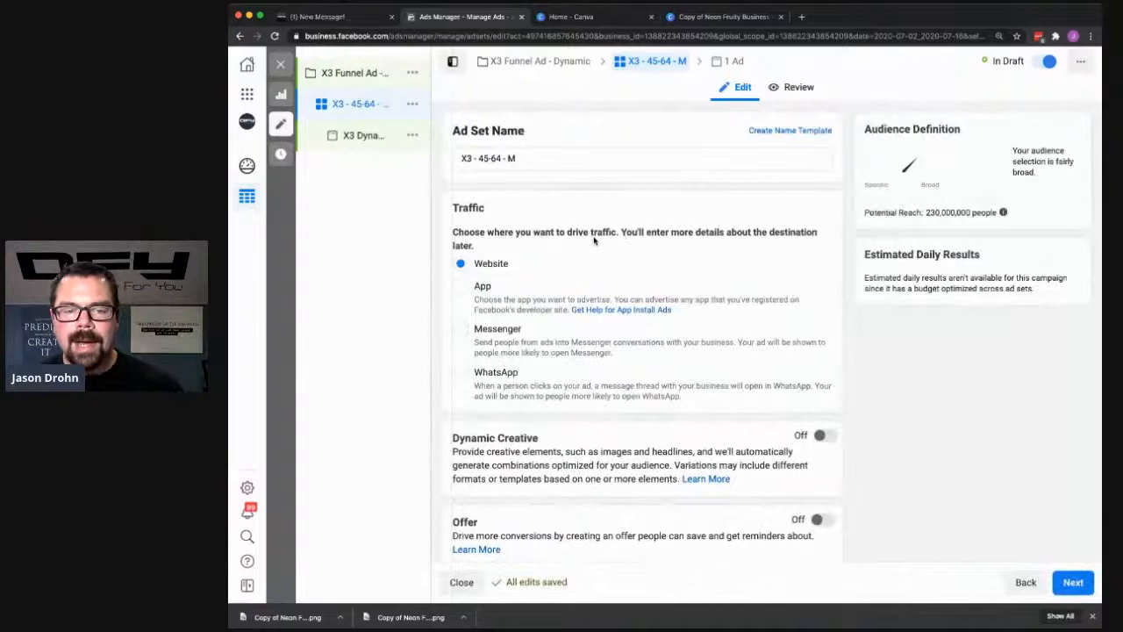
{"action": "scroll", "coordinate": [593, 238], "scroll_direction": "down", "scroll_amount": 3}
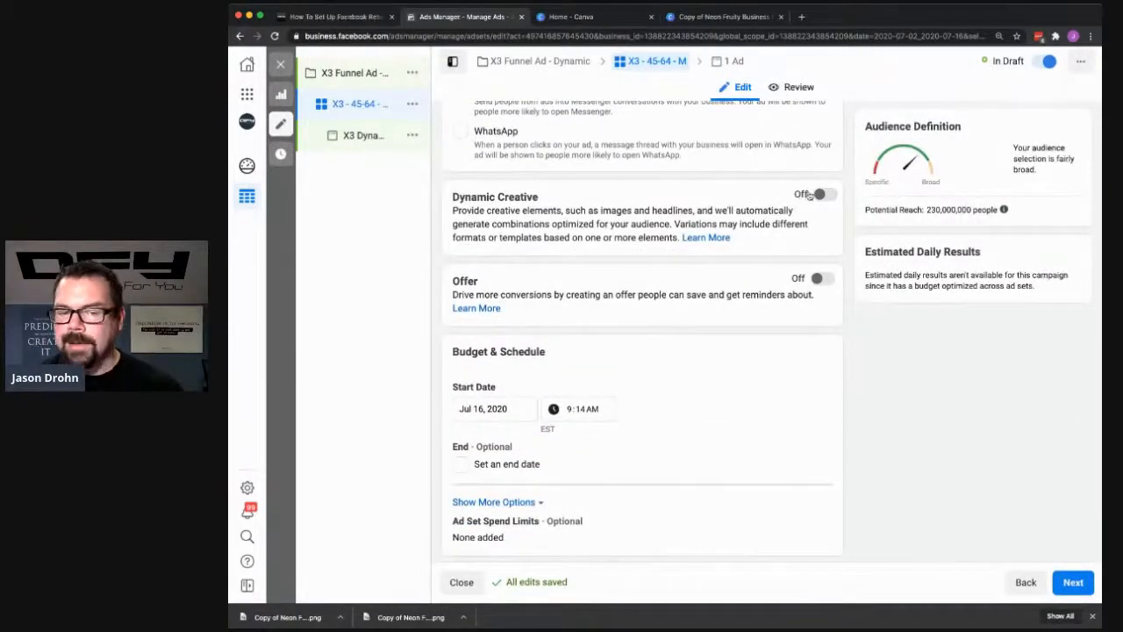
{"action": "left_click", "coordinate": [813, 194]}
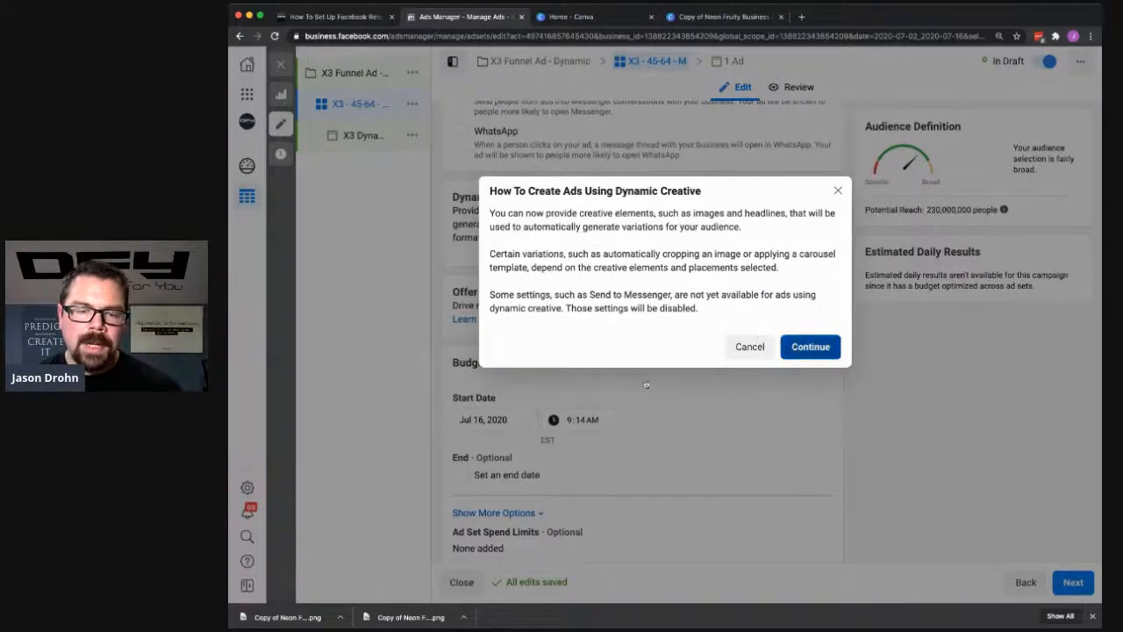
{"action": "left_click", "coordinate": [810, 347]}
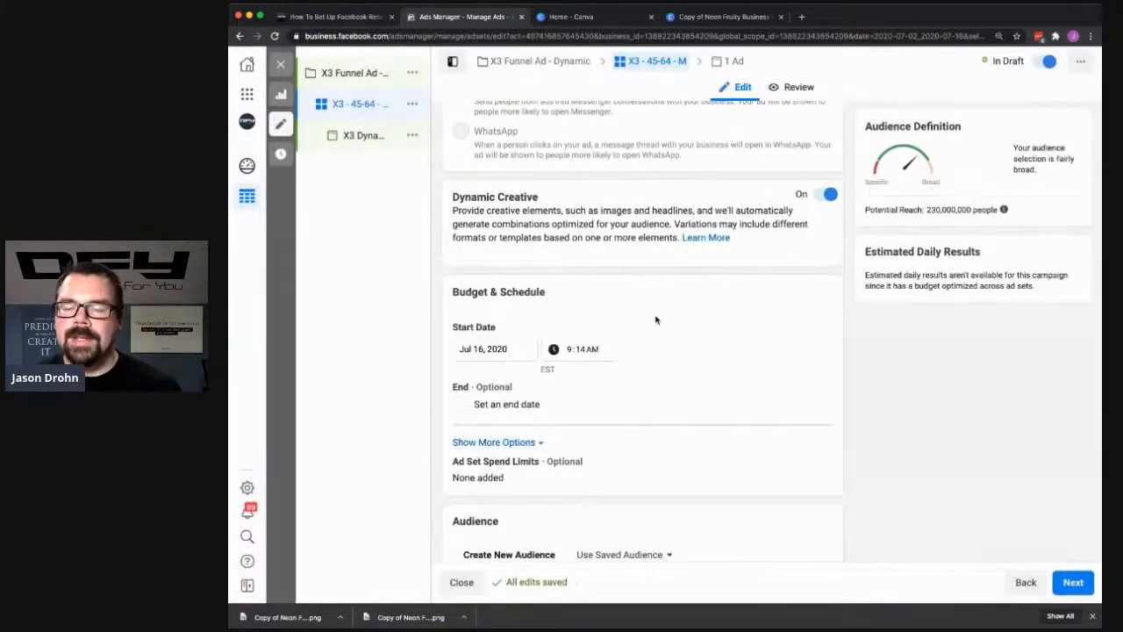
- Search the custom audiences for "funnel" and add "X1 Funnel Visitor" to the ad set's audience
{"action": "scroll", "coordinate": [649, 325], "scroll_direction": "down", "scroll_amount": 3}
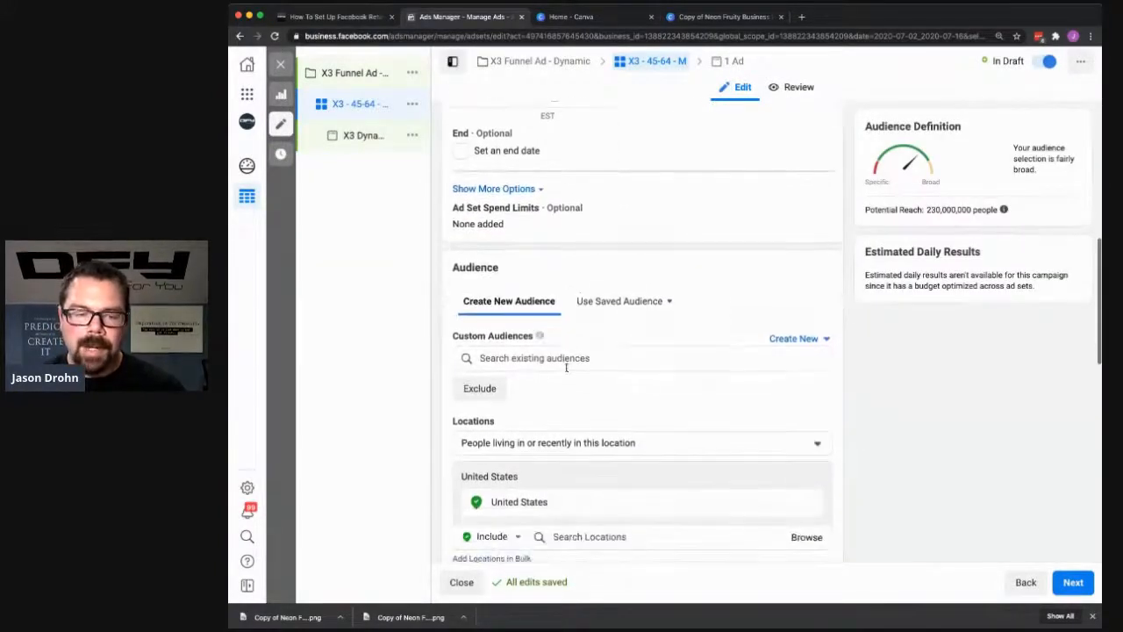
{"action": "left_click", "coordinate": [572, 359]}
{"action": "type", "text": "funnel"}
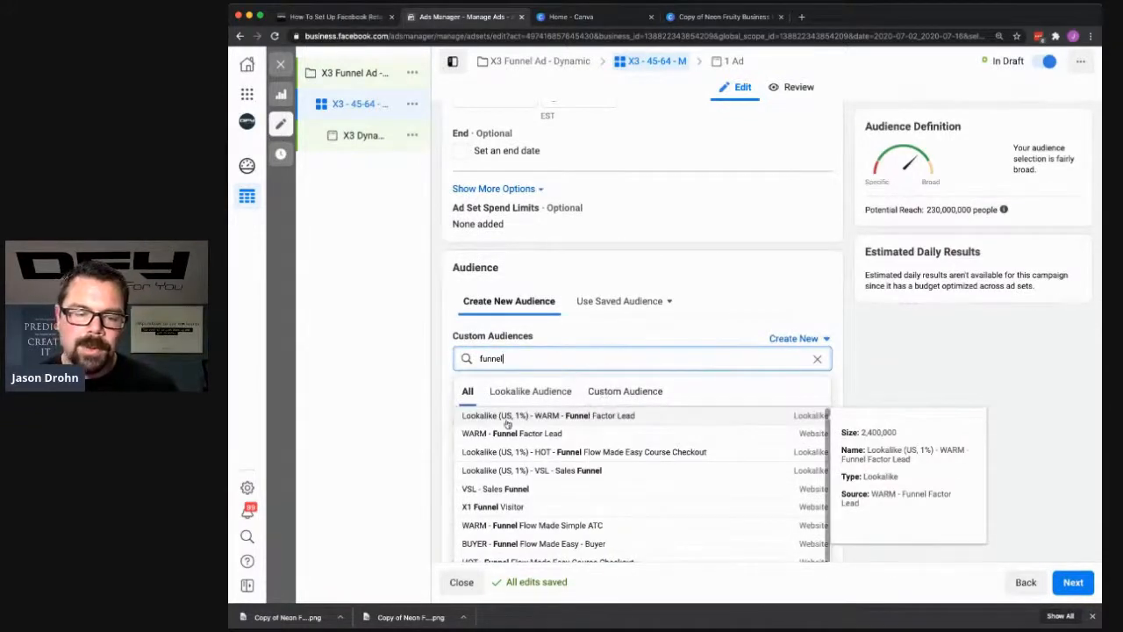
{"action": "left_click", "coordinate": [497, 505]}
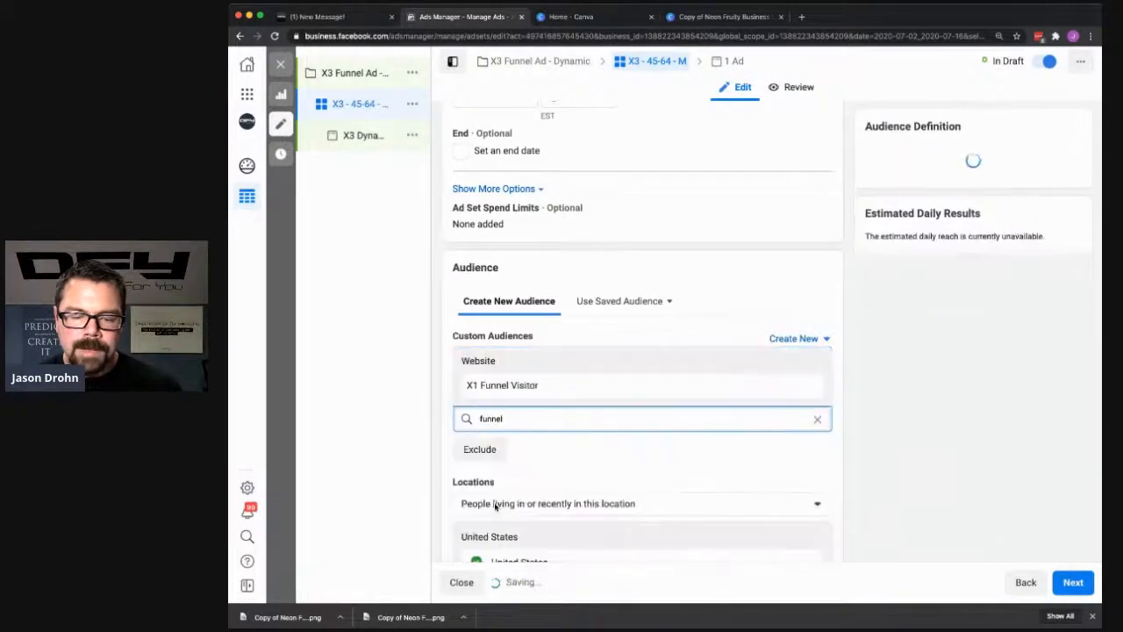
{"action": "left_click", "coordinate": [918, 373]}
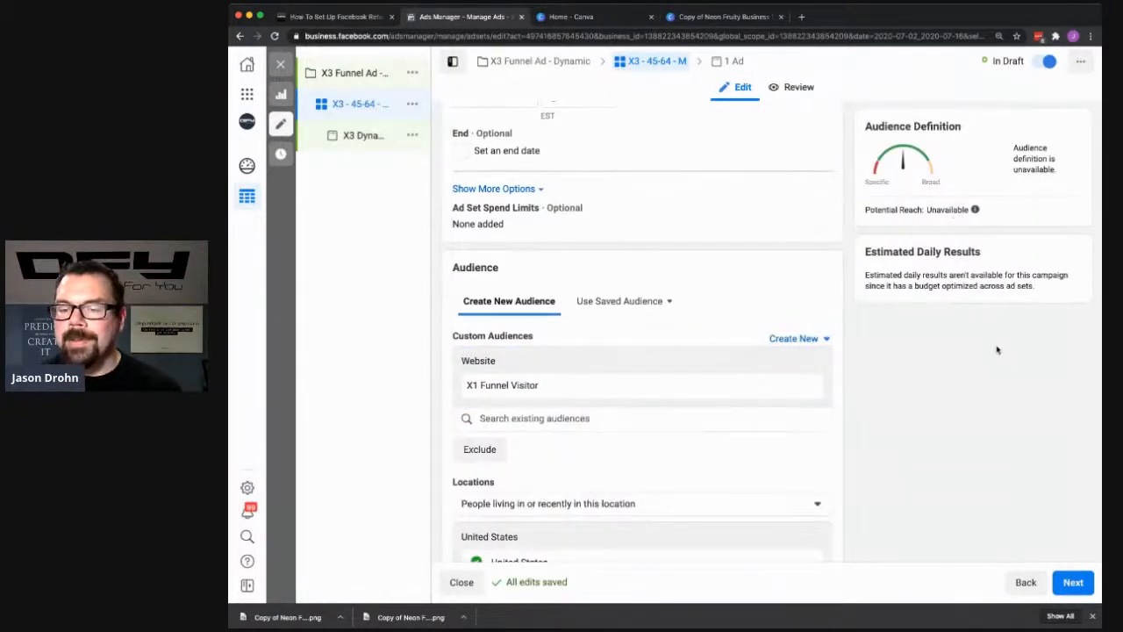
- Remove United States from the ad set's targeted locations
{"action": "scroll", "coordinate": [925, 380], "scroll_direction": "down", "scroll_amount": 4}
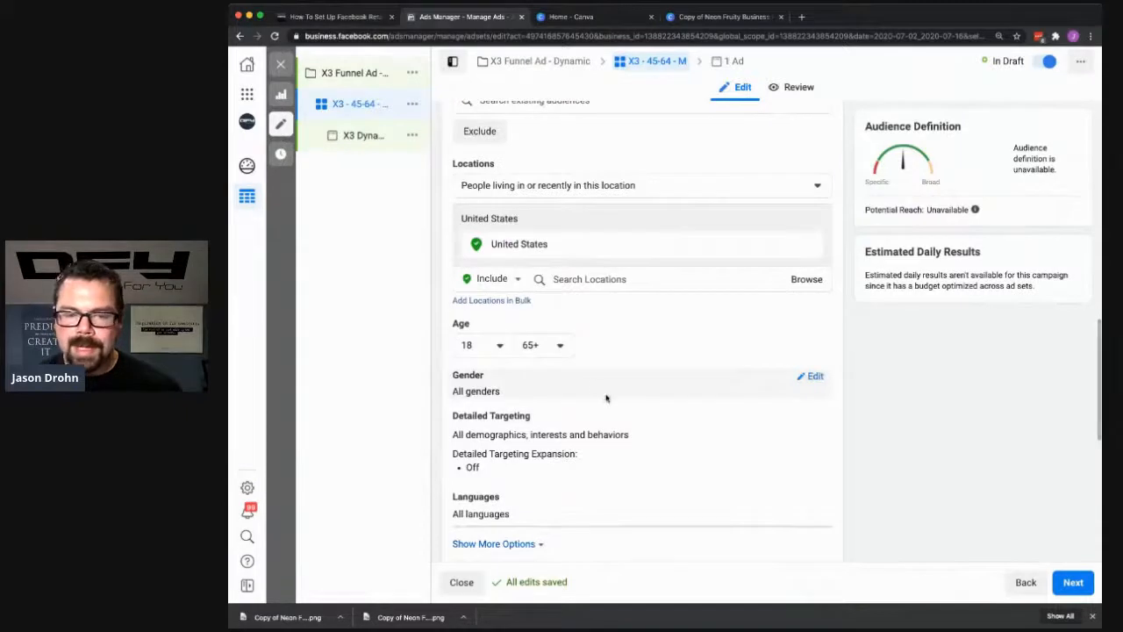
{"action": "scroll", "coordinate": [527, 325], "scroll_direction": "up", "scroll_amount": 2}
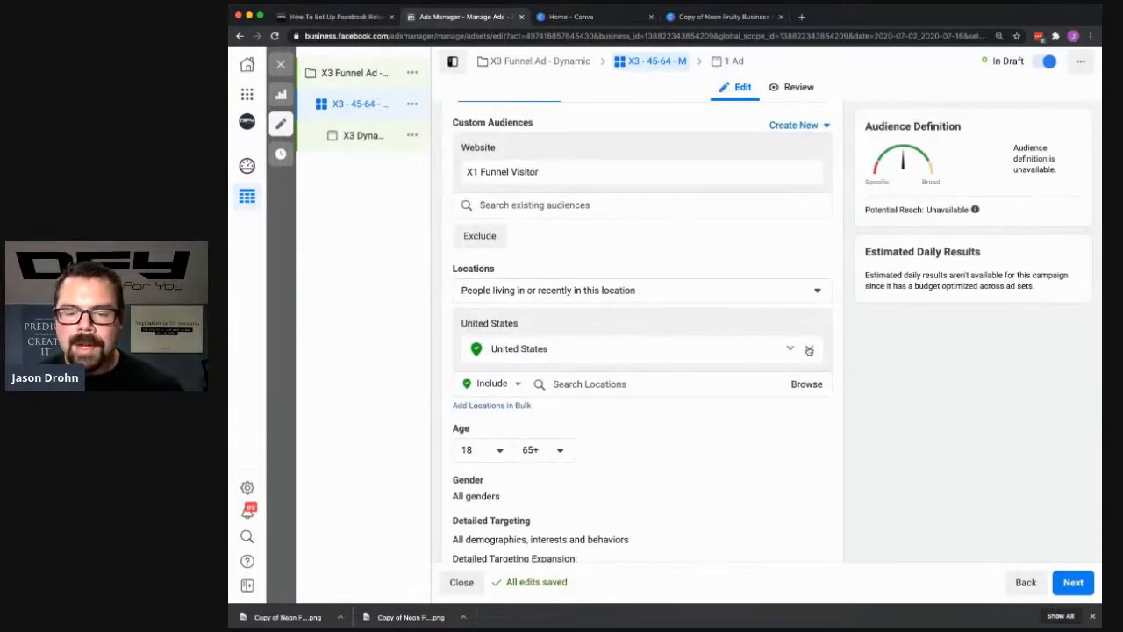
{"action": "left_click", "coordinate": [809, 350]}
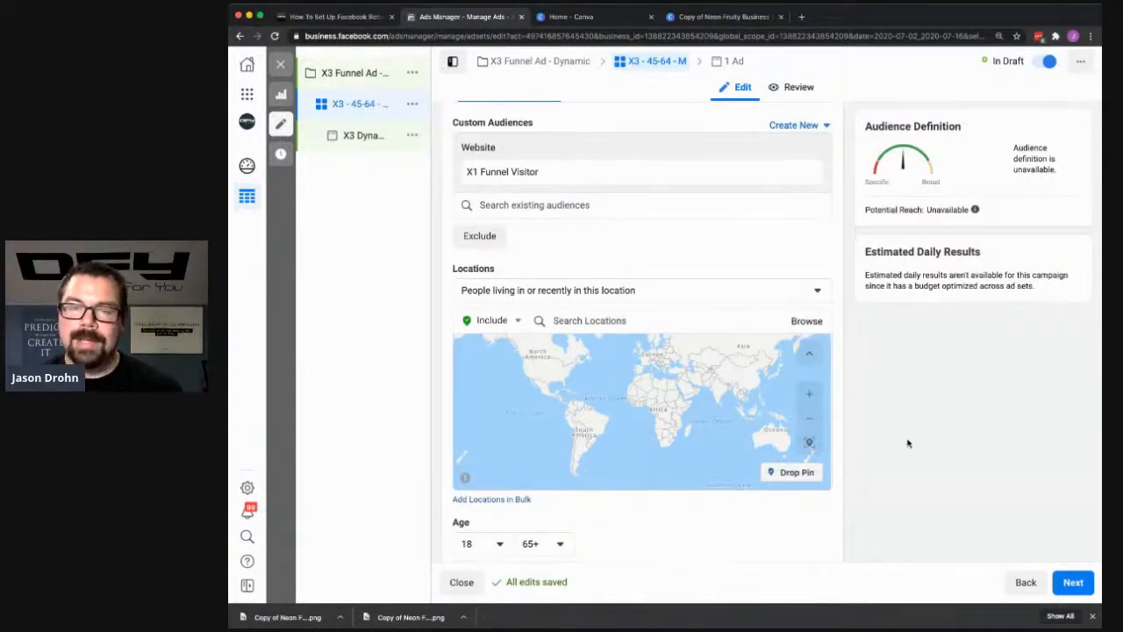
- Set the audience's age range to 45 through 64
{"action": "scroll", "coordinate": [908, 443], "scroll_direction": "down", "scroll_amount": 5}
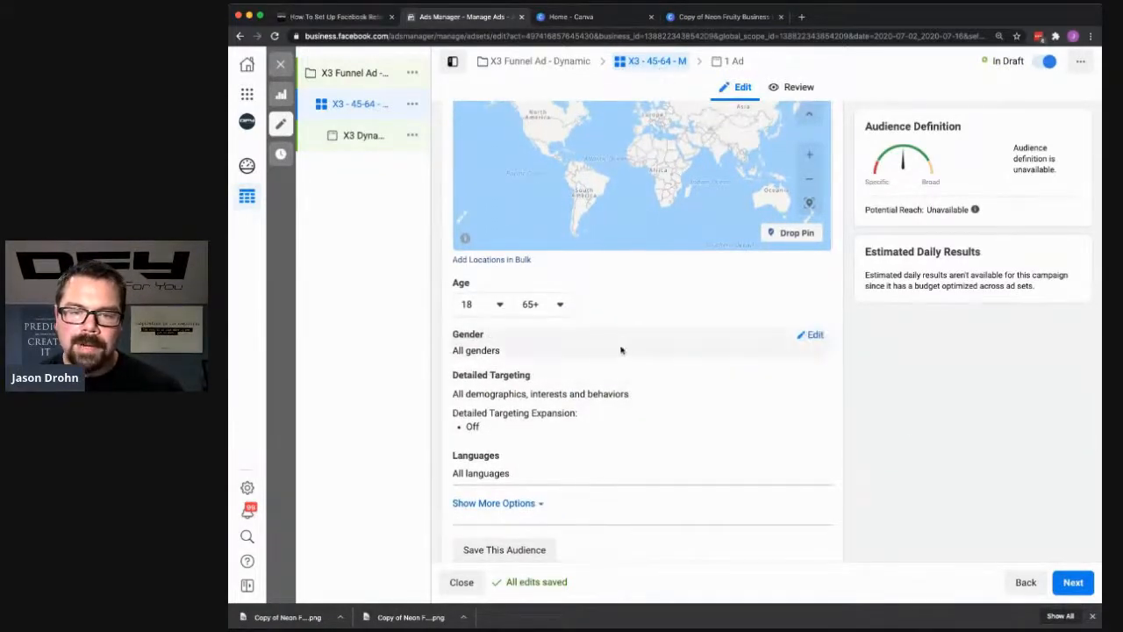
{"action": "left_click", "coordinate": [499, 305]}
{"action": "scroll", "coordinate": [499, 350], "scroll_direction": "down", "scroll_amount": 4}
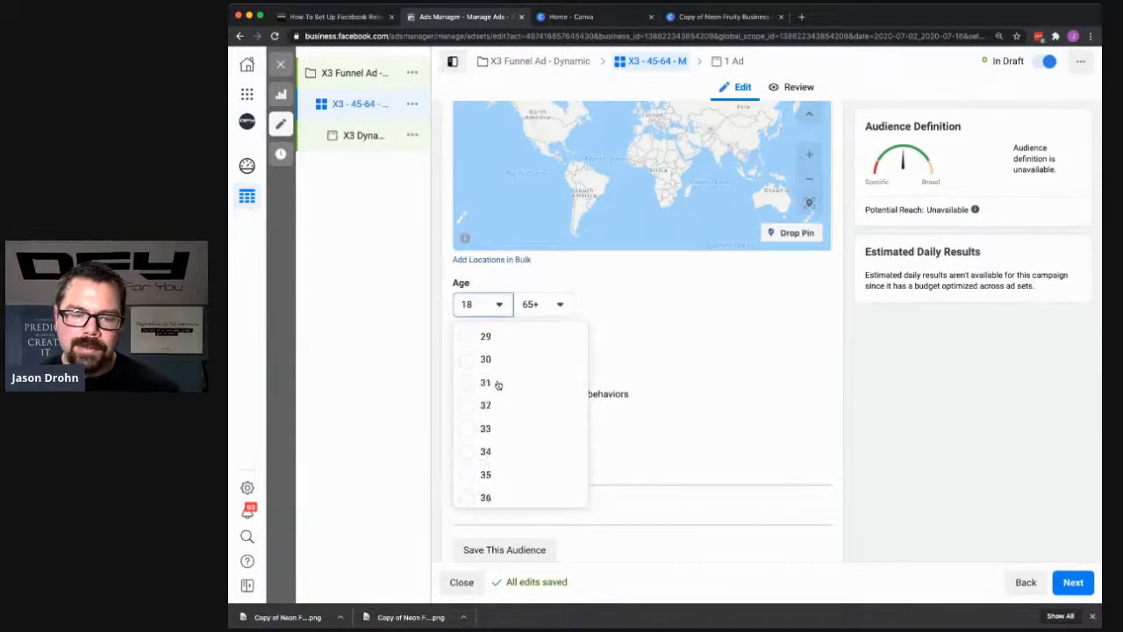
{"action": "scroll", "coordinate": [498, 384], "scroll_direction": "down", "scroll_amount": 3}
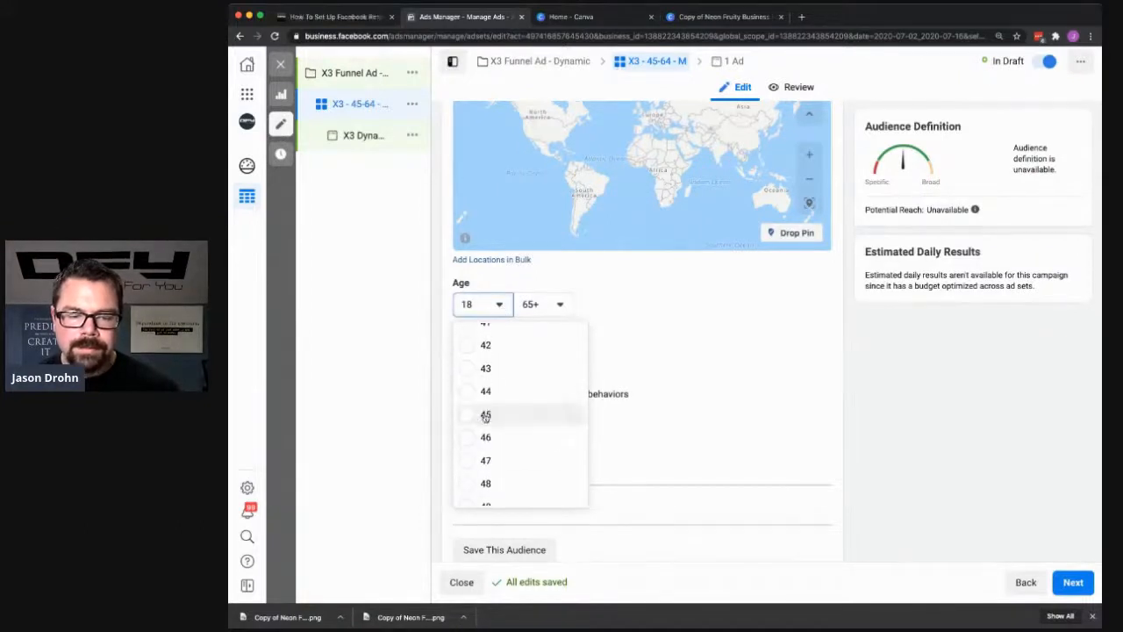
{"action": "left_click", "coordinate": [509, 414]}
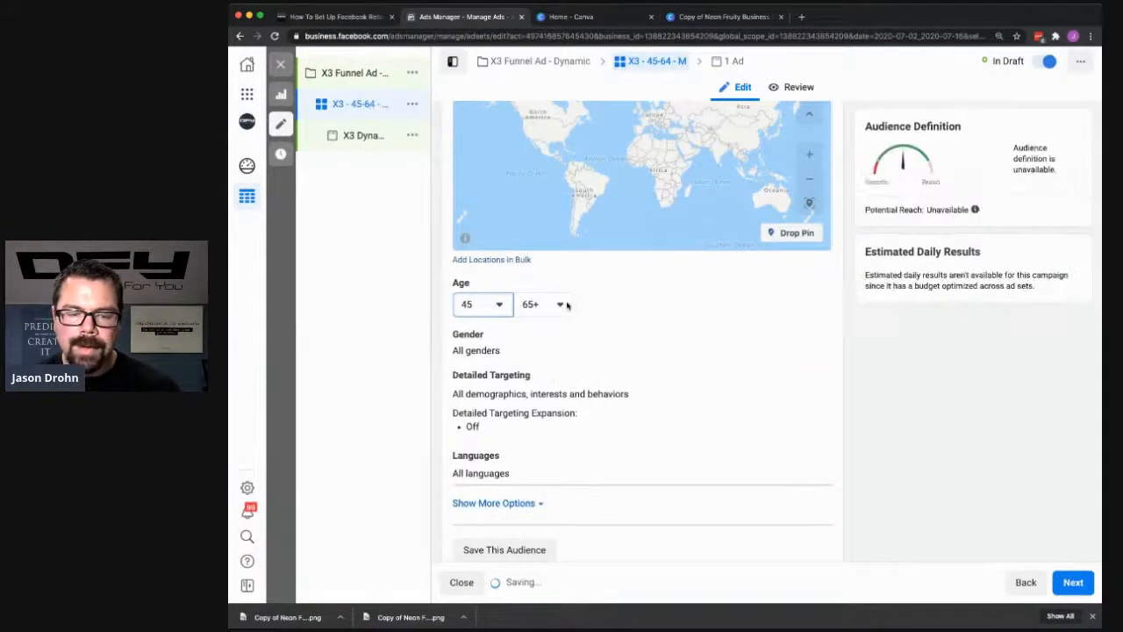
{"action": "left_click", "coordinate": [560, 304]}
{"action": "scroll", "coordinate": [577, 408], "scroll_direction": "up", "scroll_amount": 2}
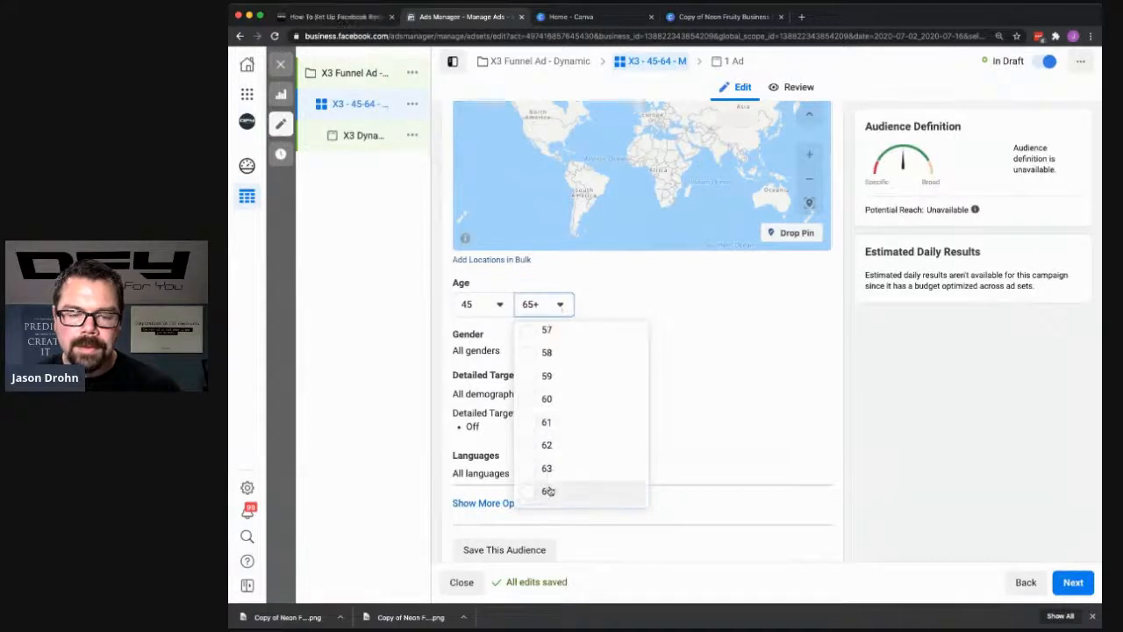
{"action": "left_click", "coordinate": [547, 491]}
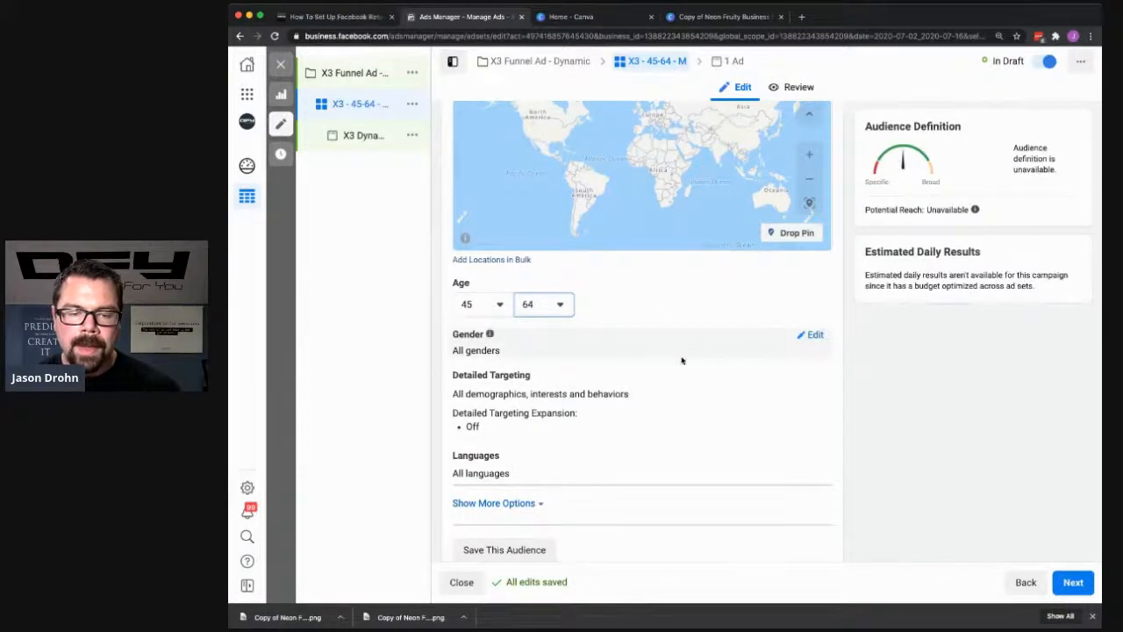
- Restrict the audience's languages to English (All)
{"action": "scroll", "coordinate": [693, 414], "scroll_direction": "down", "scroll_amount": 1}
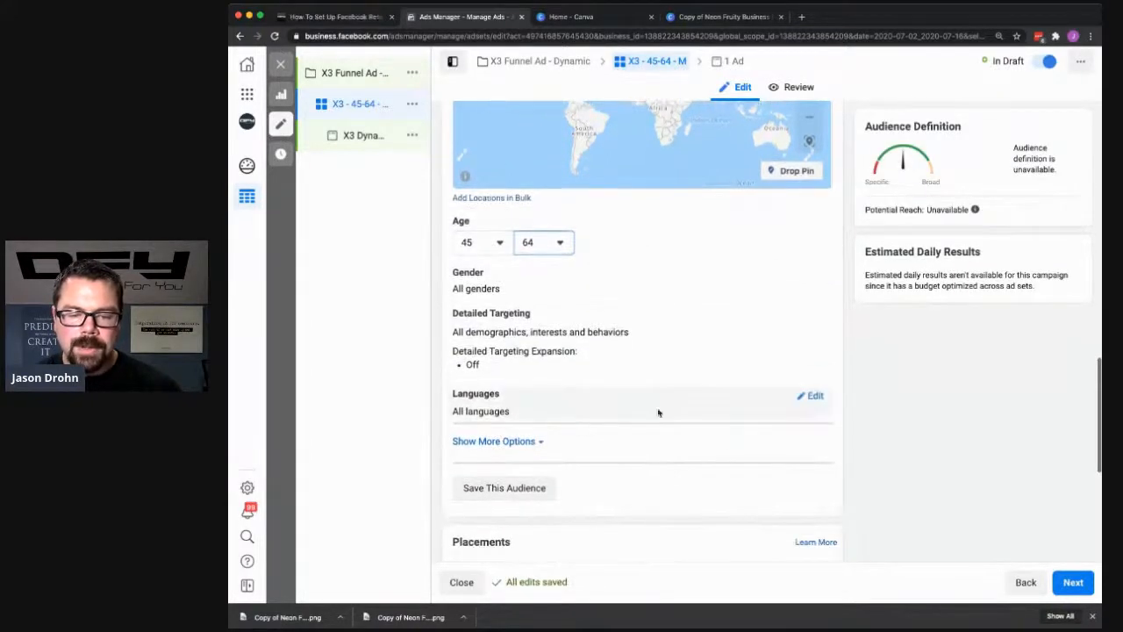
{"action": "left_click", "coordinate": [814, 396]}
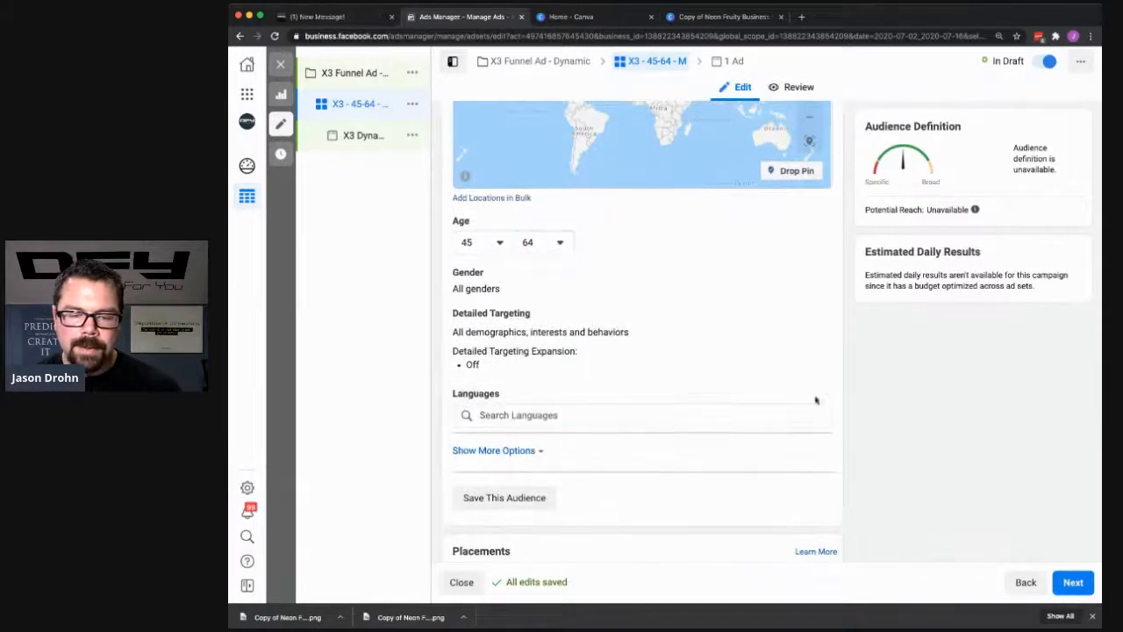
{"action": "left_click", "coordinate": [499, 415]}
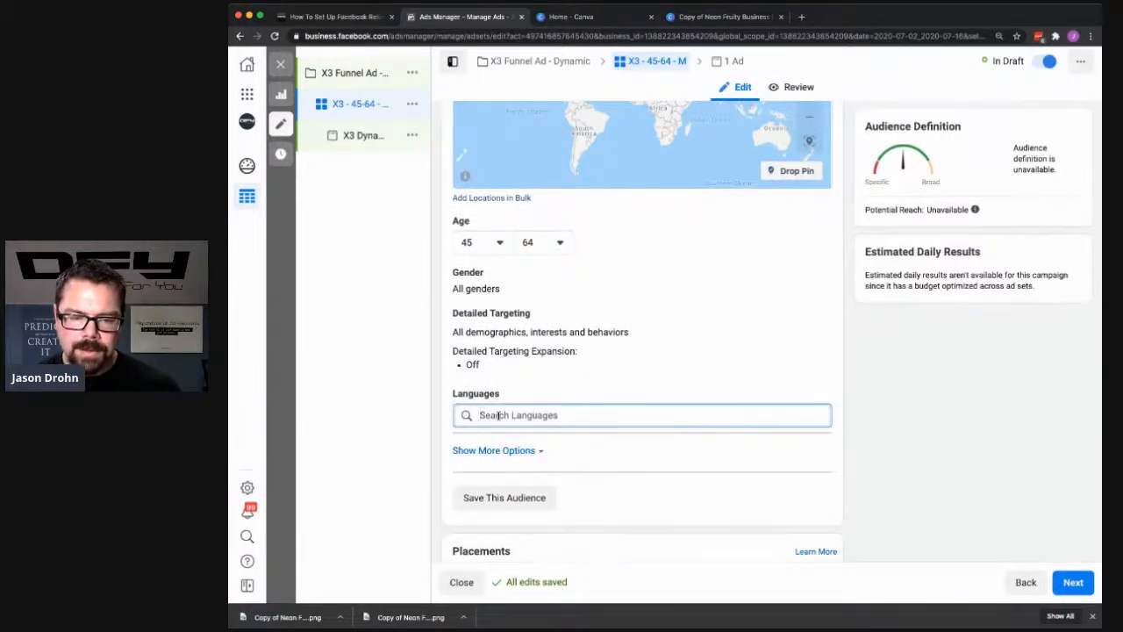
{"action": "type", "text": "english"}
{"action": "left_click", "coordinate": [526, 436]}
{"action": "scroll", "coordinate": [533, 453], "scroll_direction": "down", "scroll_amount": 1}
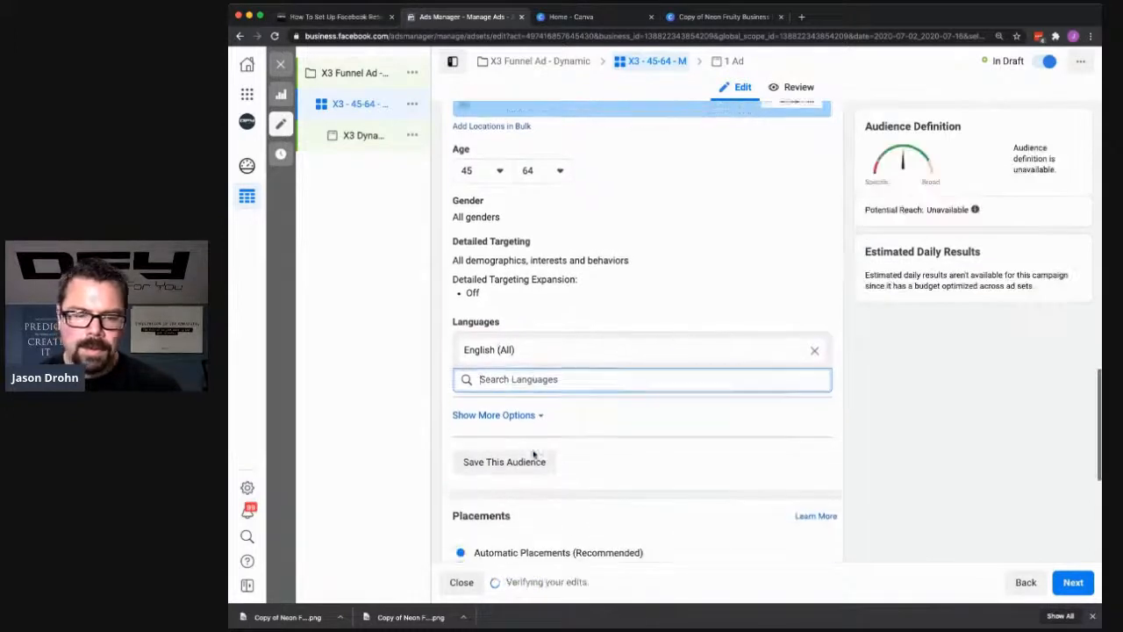
- Expand the additional audience options, review the placement and delivery settings, and continue to the "X3 Dynamic" ad
{"action": "left_click", "coordinate": [533, 412]}
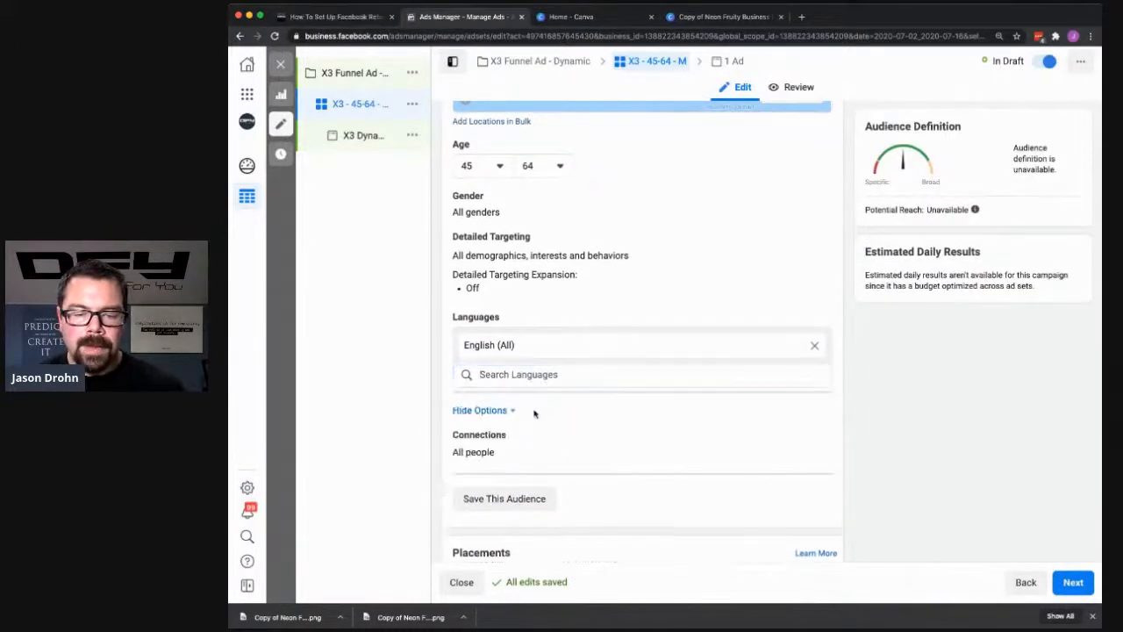
{"action": "scroll", "coordinate": [534, 424], "scroll_direction": "down", "scroll_amount": 1}
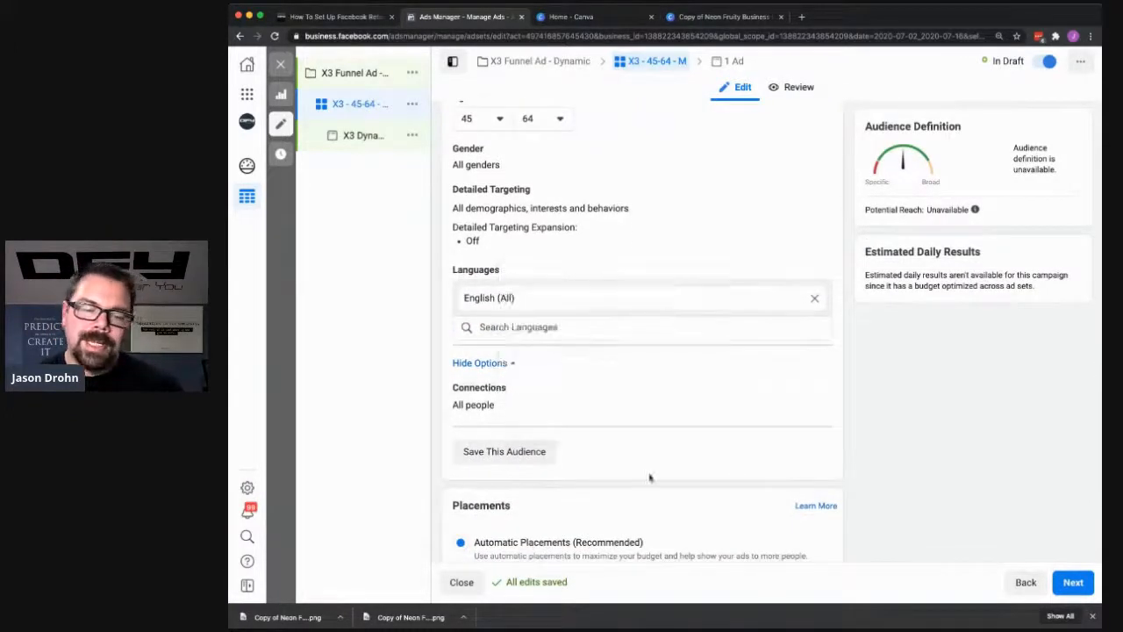
{"action": "scroll", "coordinate": [745, 465], "scroll_direction": "down", "scroll_amount": 2}
{"action": "scroll", "coordinate": [743, 468], "scroll_direction": "down", "scroll_amount": 5}
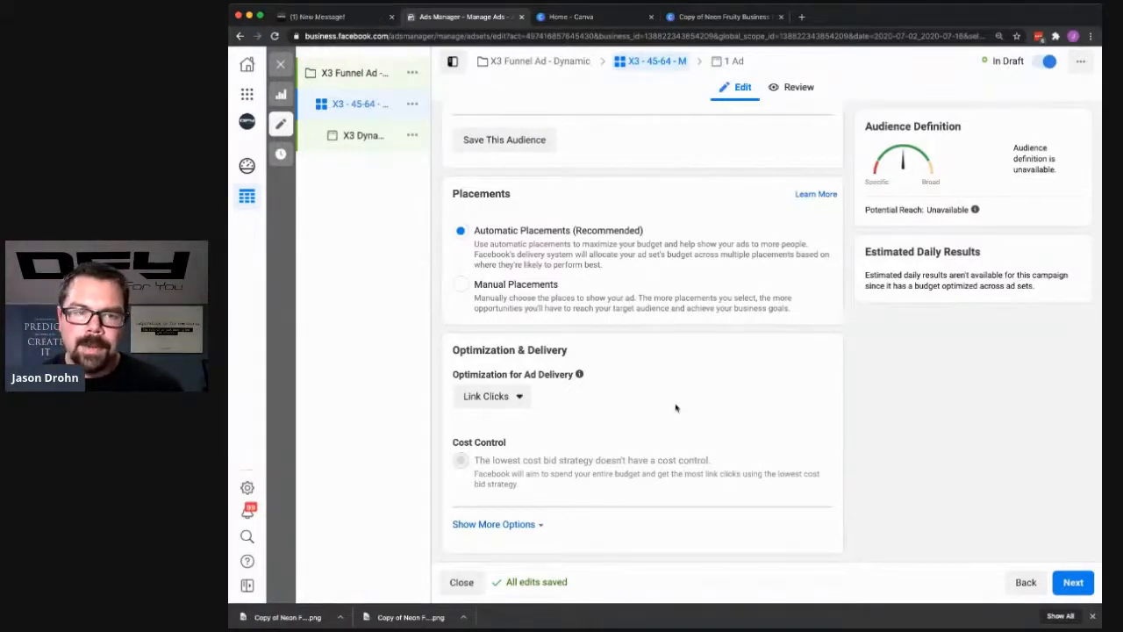
{"action": "left_click", "coordinate": [1073, 583]}
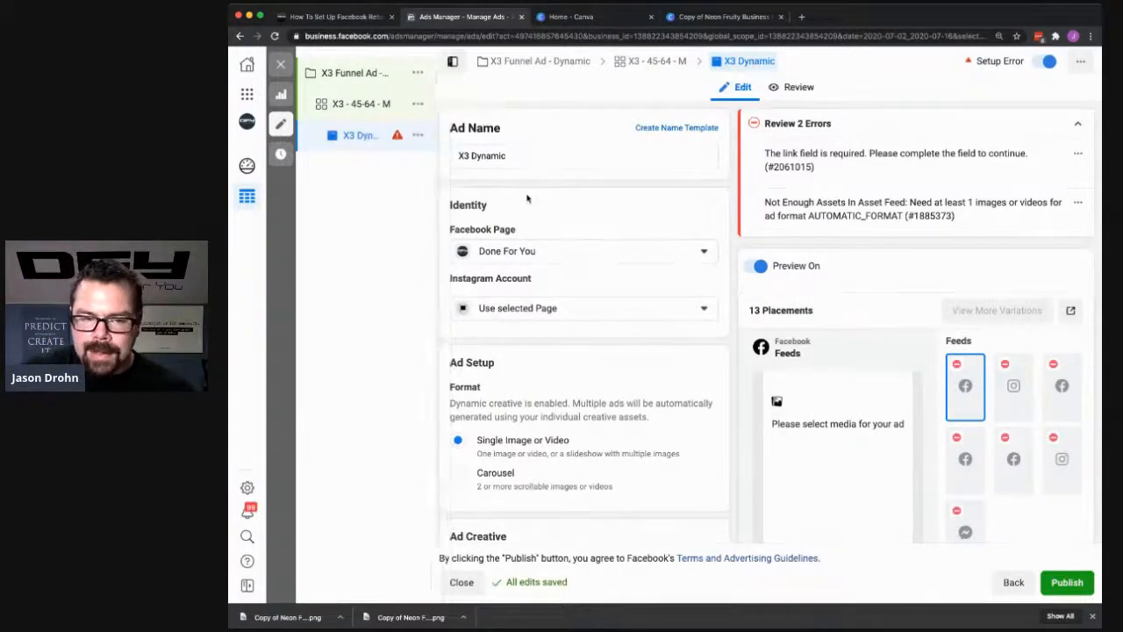
- Upload the two "Copy of Neon" 1200 × 628 images and add them as the ad's media
{"action": "scroll", "coordinate": [527, 198], "scroll_direction": "down", "scroll_amount": 4}
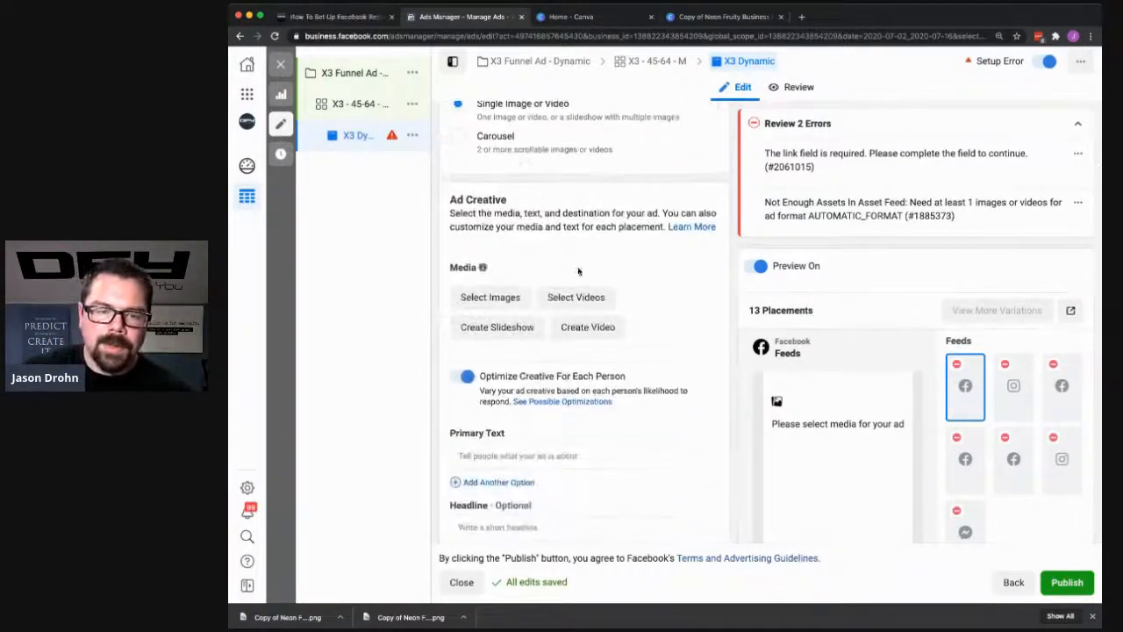
{"action": "scroll", "coordinate": [492, 263], "scroll_direction": "down", "scroll_amount": 1}
{"action": "left_click", "coordinate": [496, 253]}
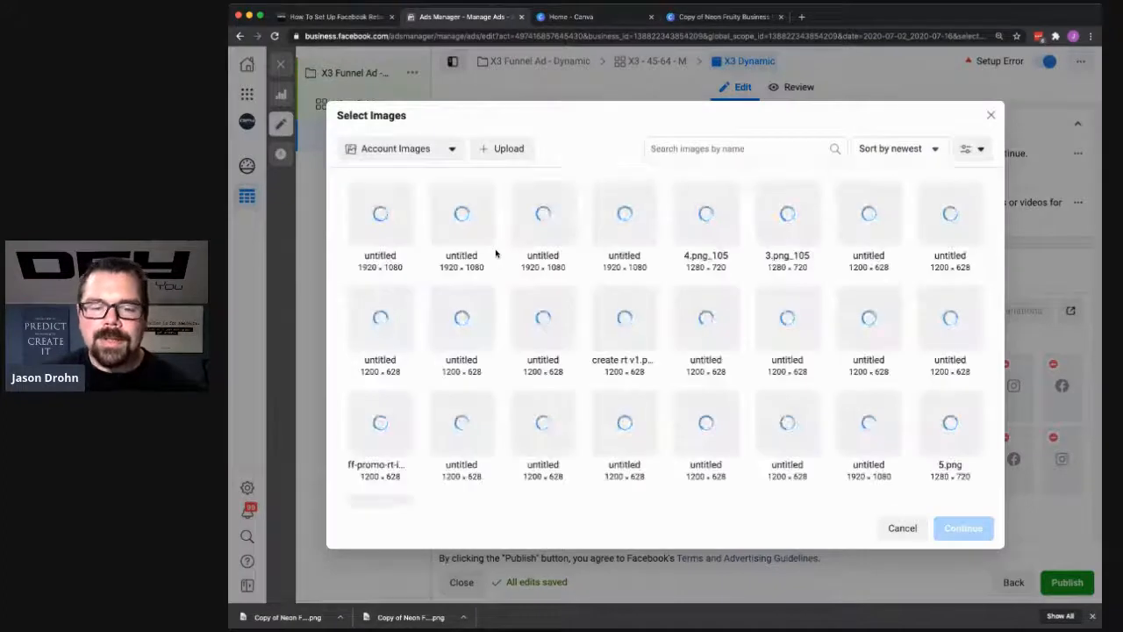
{"action": "left_click", "coordinate": [504, 151]}
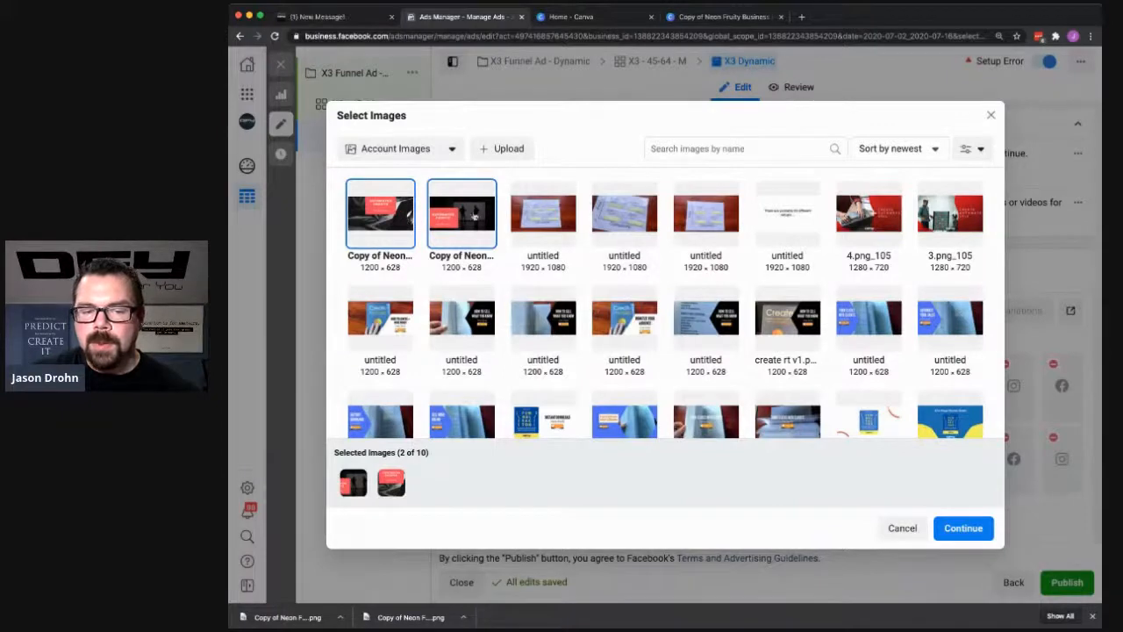
{"action": "left_click", "coordinate": [891, 537]}
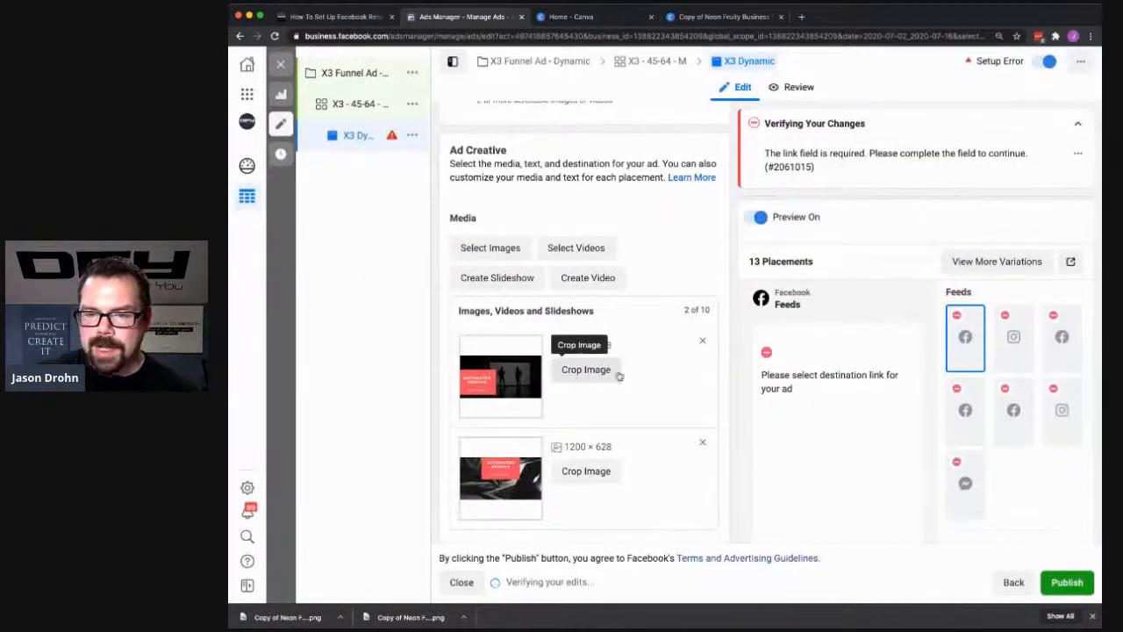
- Enter "How about a second set of eyes on a sales funnel?" as the ad's primary text
{"action": "scroll", "coordinate": [690, 401], "scroll_direction": "down", "scroll_amount": 5}
{"action": "scroll", "coordinate": [509, 369], "scroll_direction": "up", "scroll_amount": 2}
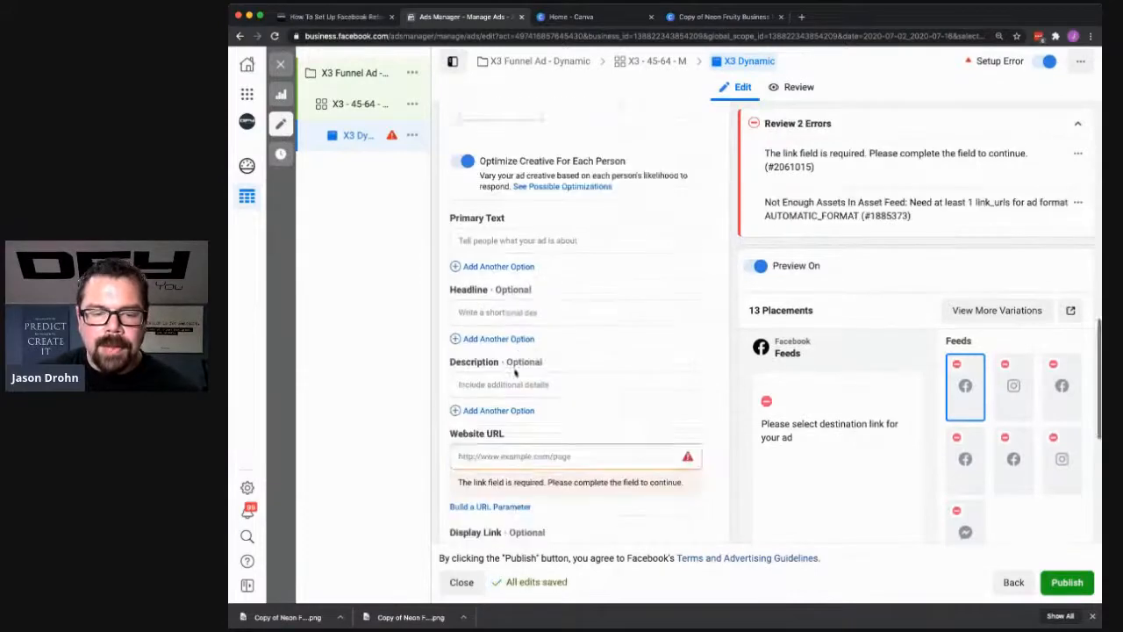
{"action": "scroll", "coordinate": [591, 214], "scroll_direction": "down", "scroll_amount": 1}
{"action": "left_click", "coordinate": [544, 246]}
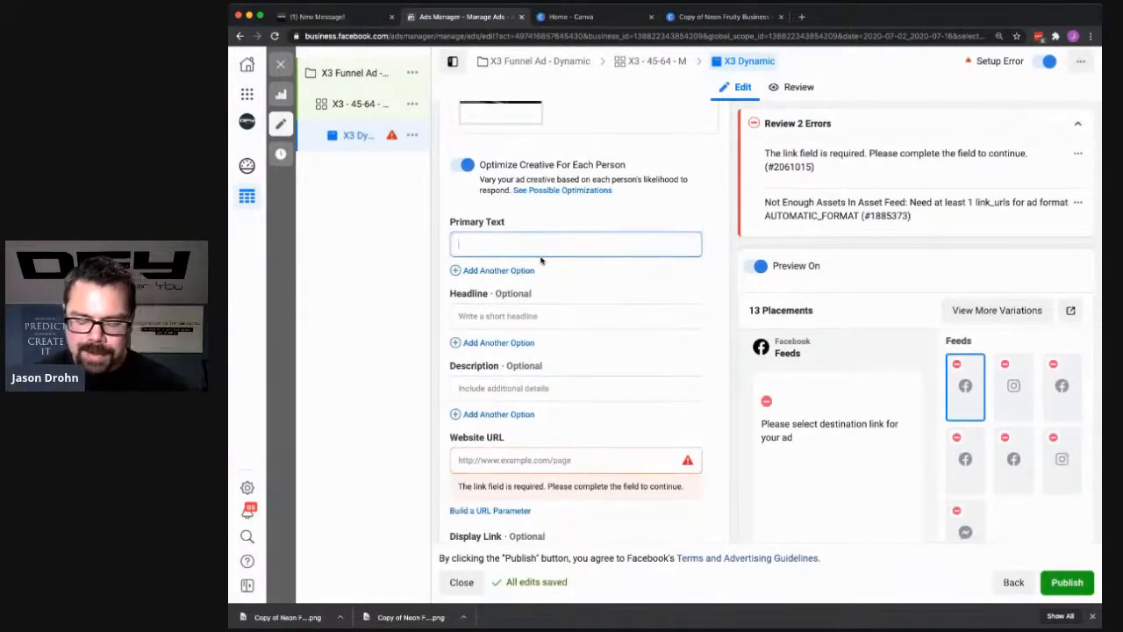
{"action": "type", "text": "How about a second set of eyes on the"}
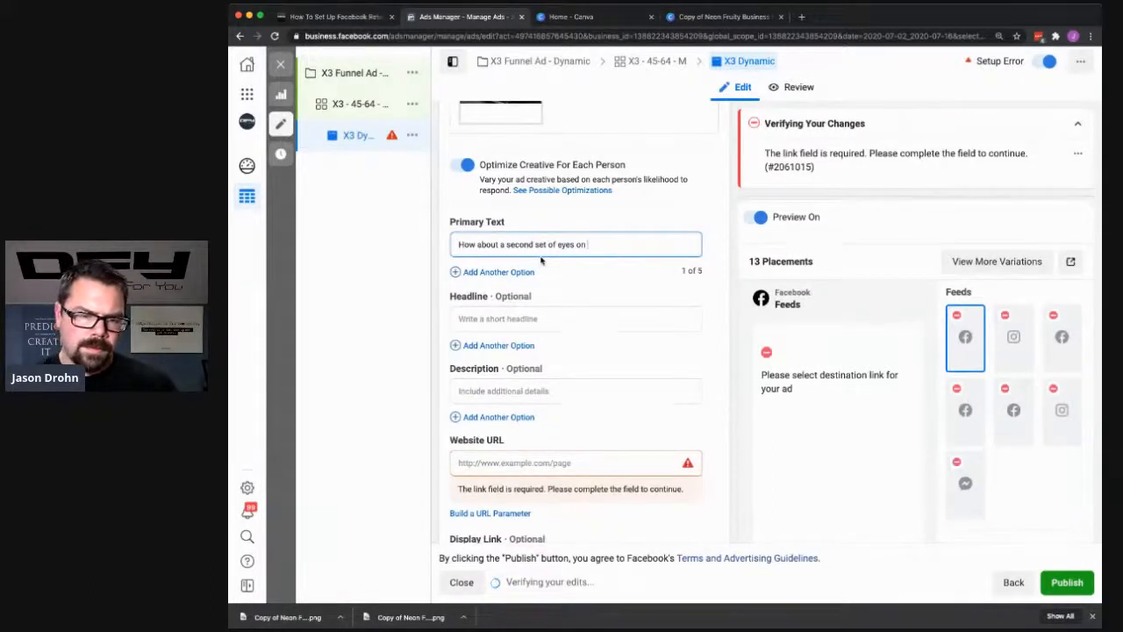
{"action": "key", "text": "BackSpace"}
{"action": "key", "text": "BackSpace"}
{"action": "key", "text": "BackSpace"}
{"action": "type", "text": "s on"}
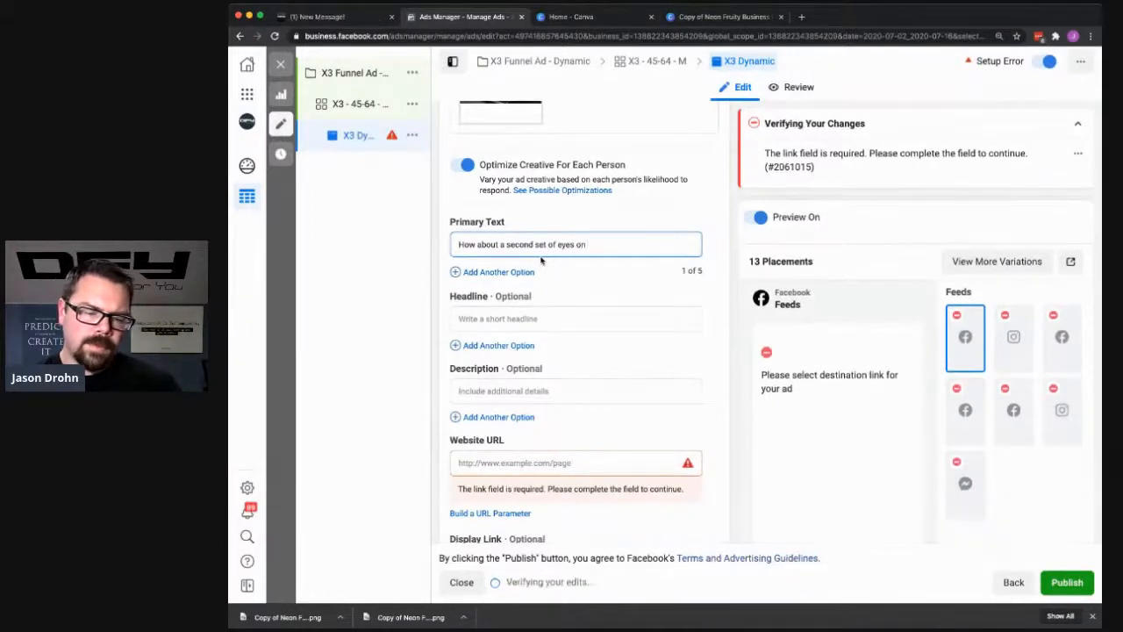
{"action": "type", "text": " a sales funnel?"}
{"action": "key", "text": "Tab"}
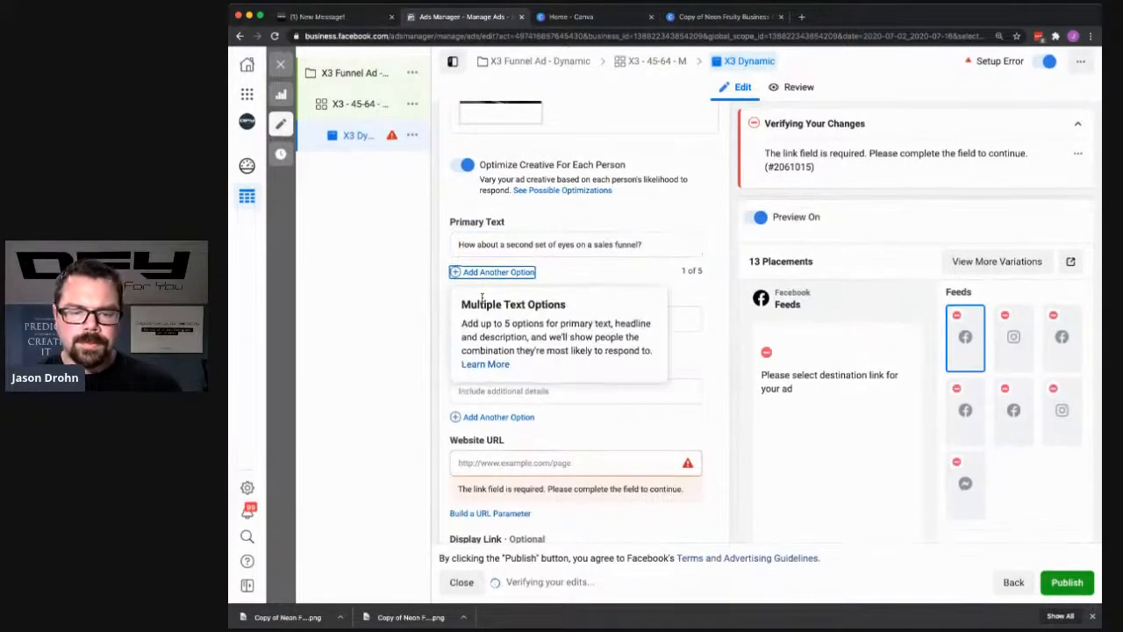
{"action": "scroll", "coordinate": [702, 430], "scroll_direction": "down", "scroll_amount": 5}
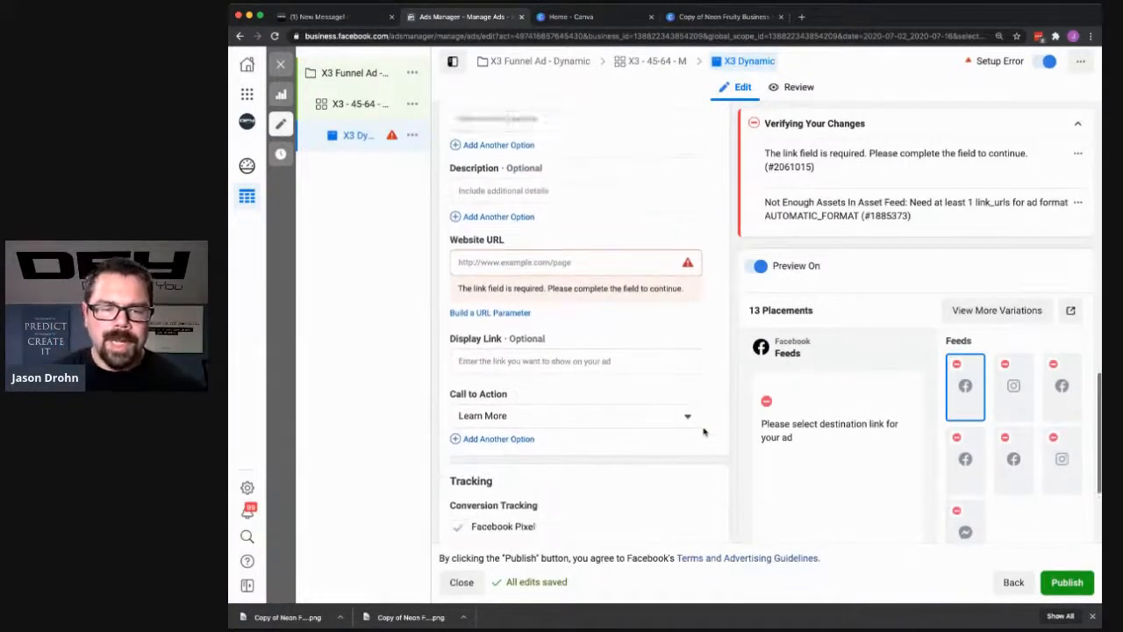
- Enter "Click for more" as the ad's headline
{"action": "scroll", "coordinate": [703, 430], "scroll_direction": "up", "scroll_amount": 1}
{"action": "left_click", "coordinate": [479, 150]}
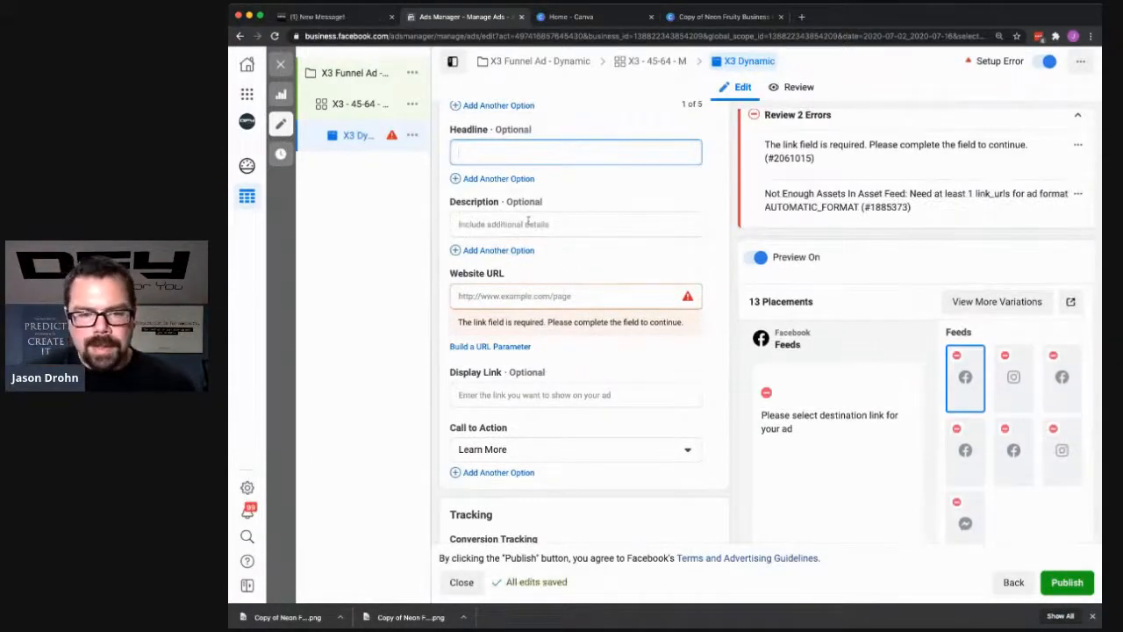
{"action": "type", "text": "Click for more"}
{"action": "key", "text": "Tab"}
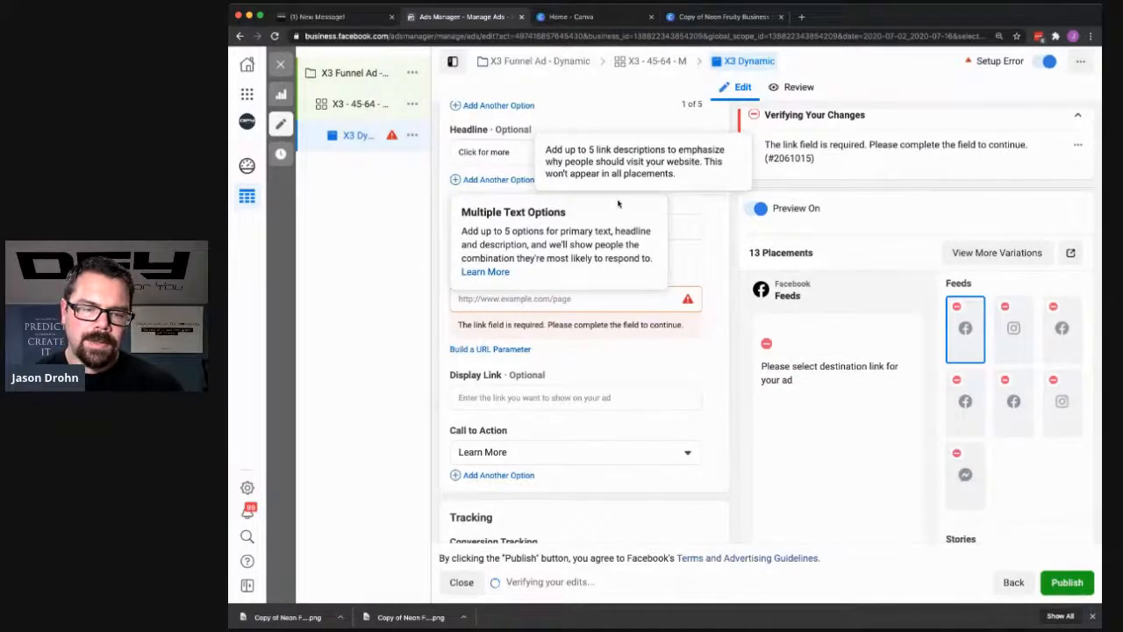
- Enter "Learn more about sales funnels" as the ad's description
{"action": "left_click", "coordinate": [682, 229]}
{"action": "type", "text": "Learn more about sales funnels"}
{"action": "key", "text": "Tab"}
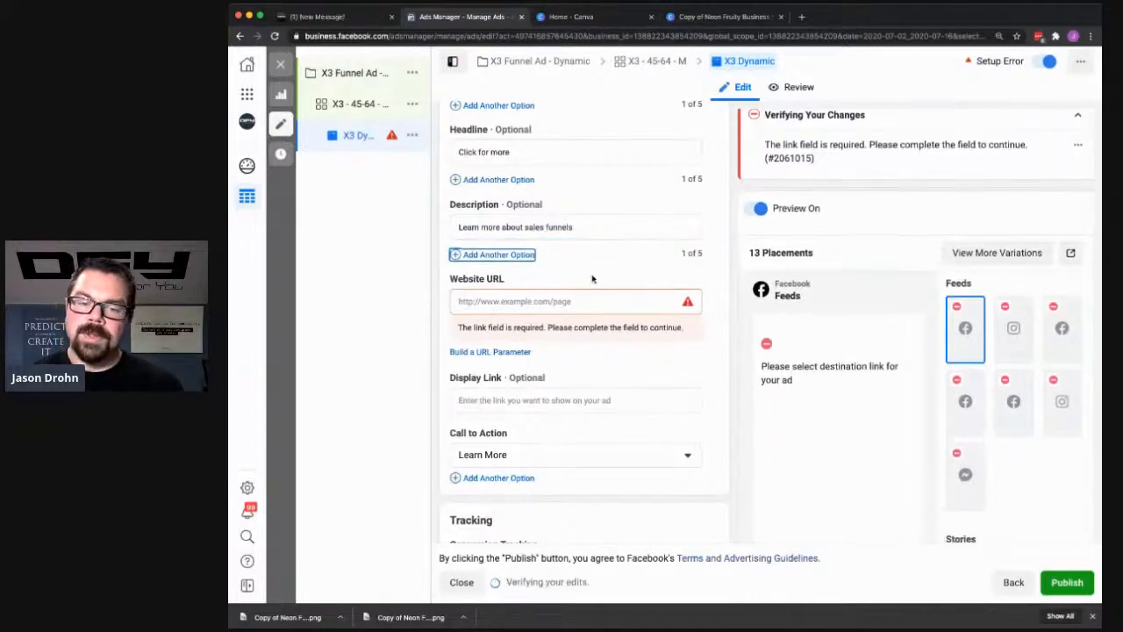
{"action": "left_click", "coordinate": [535, 302]}
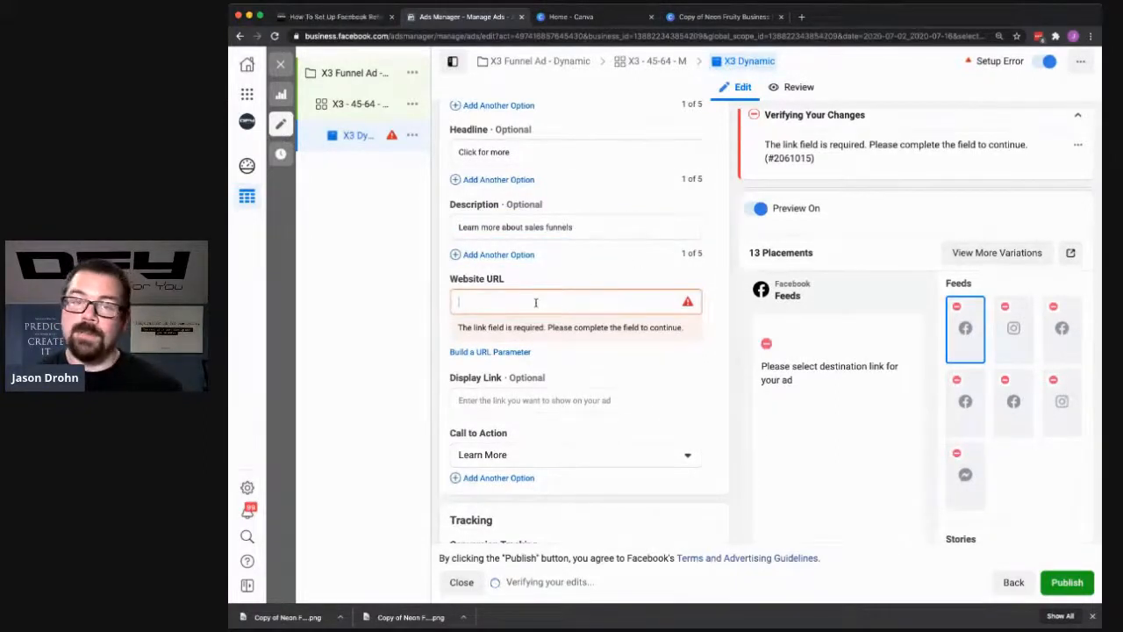
{"action": "type", "text": "https://donef"}
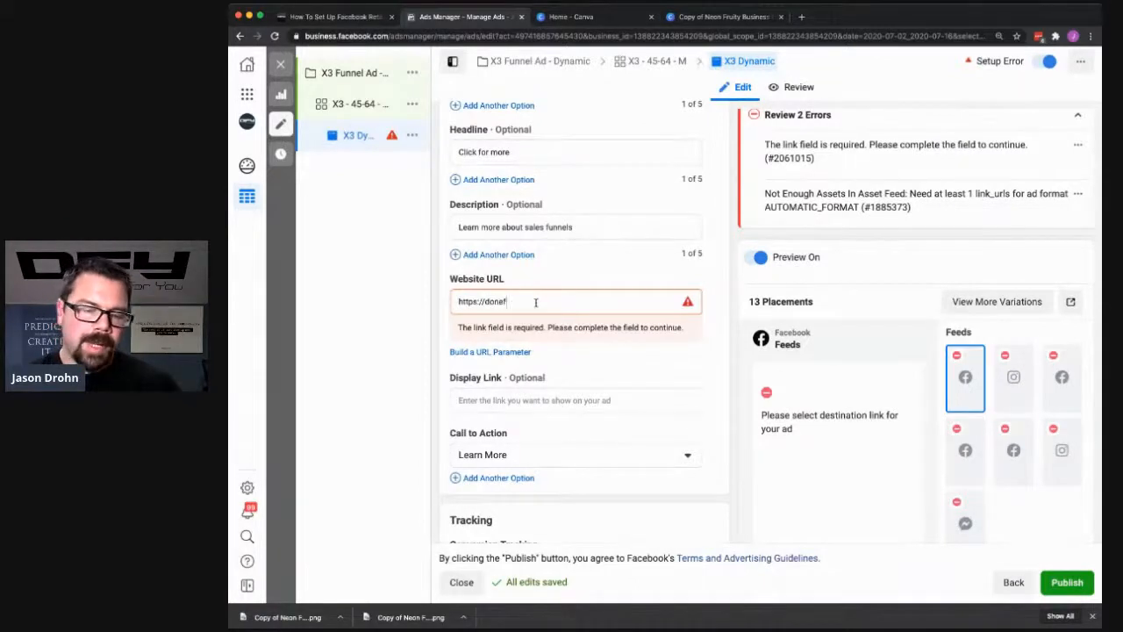
{"action": "type", "text": "oryou.com/"}
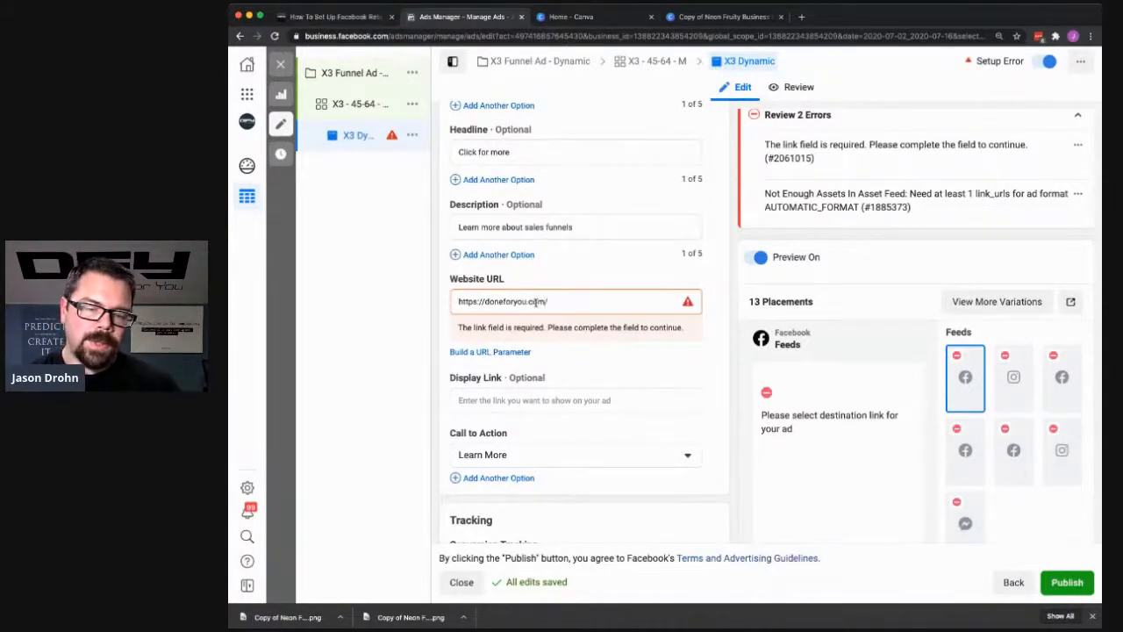
{"action": "left_click", "coordinate": [709, 307]}
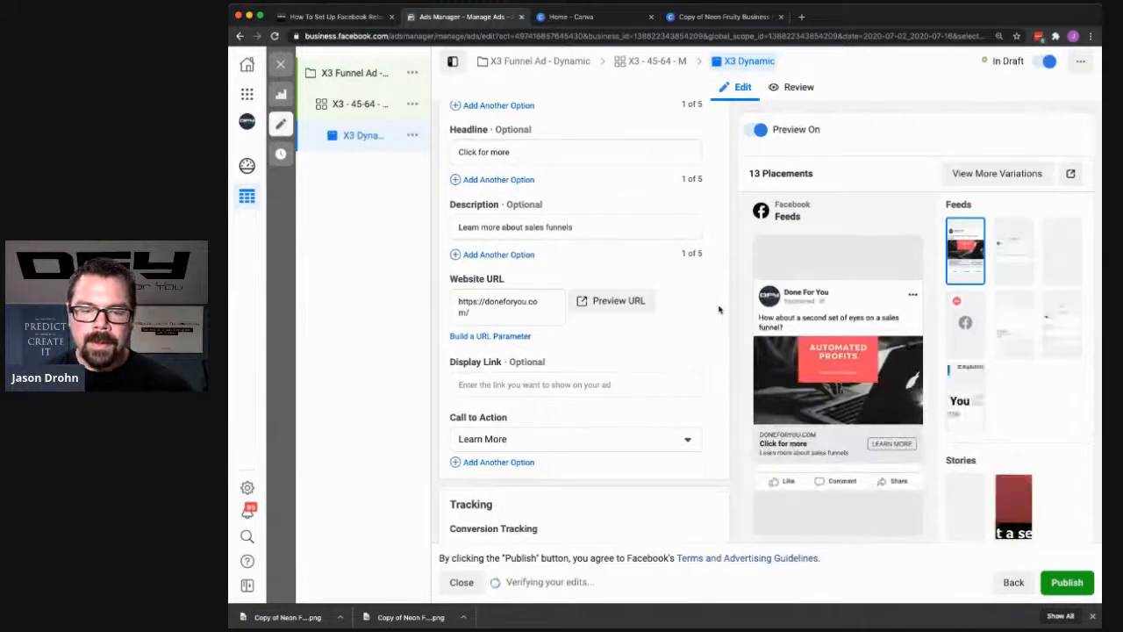
- Review the ad's feed preview, call to action, conversion tracking, URL parameters and text options
{"action": "scroll", "coordinate": [712, 309], "scroll_direction": "down", "scroll_amount": 3}
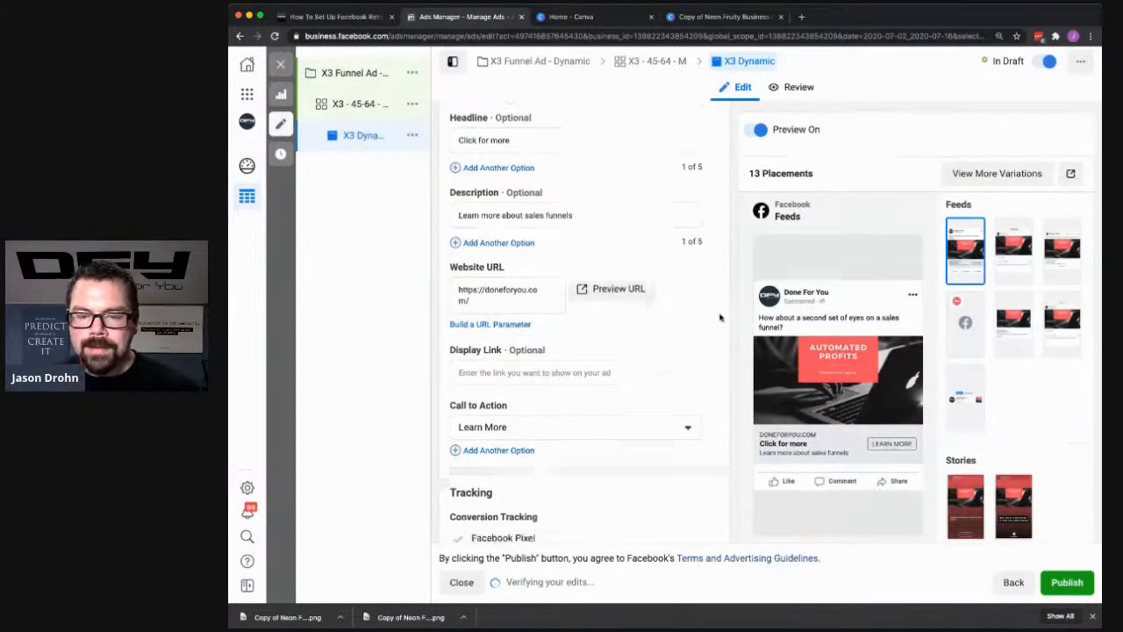
{"action": "scroll", "coordinate": [770, 377], "scroll_direction": "down", "scroll_amount": 1}
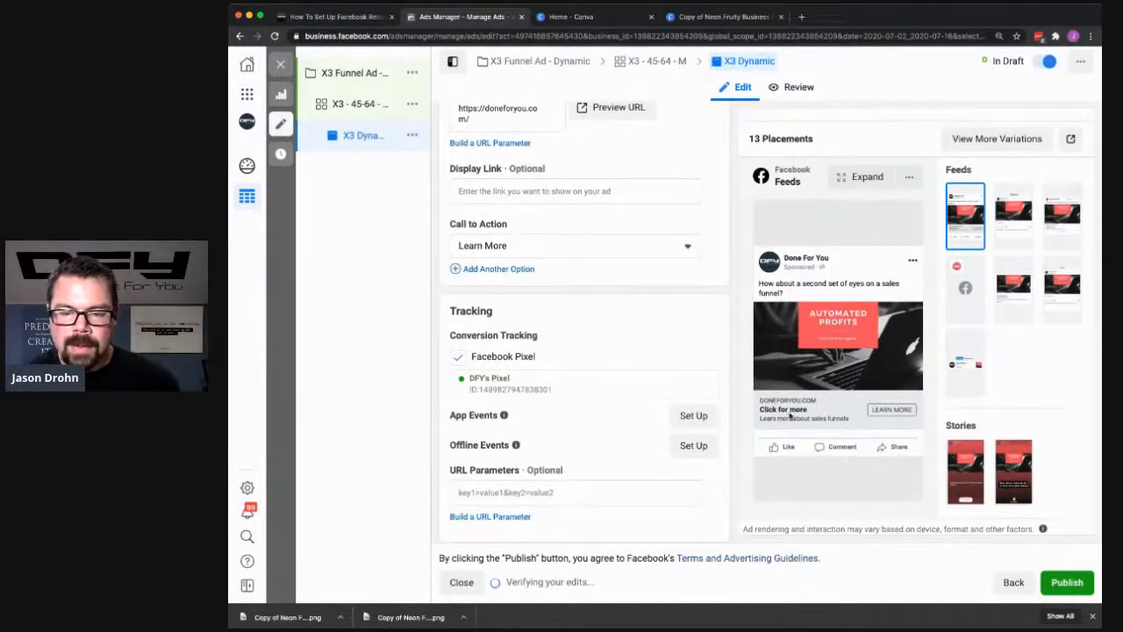
{"action": "scroll", "coordinate": [594, 304], "scroll_direction": "down", "scroll_amount": 1}
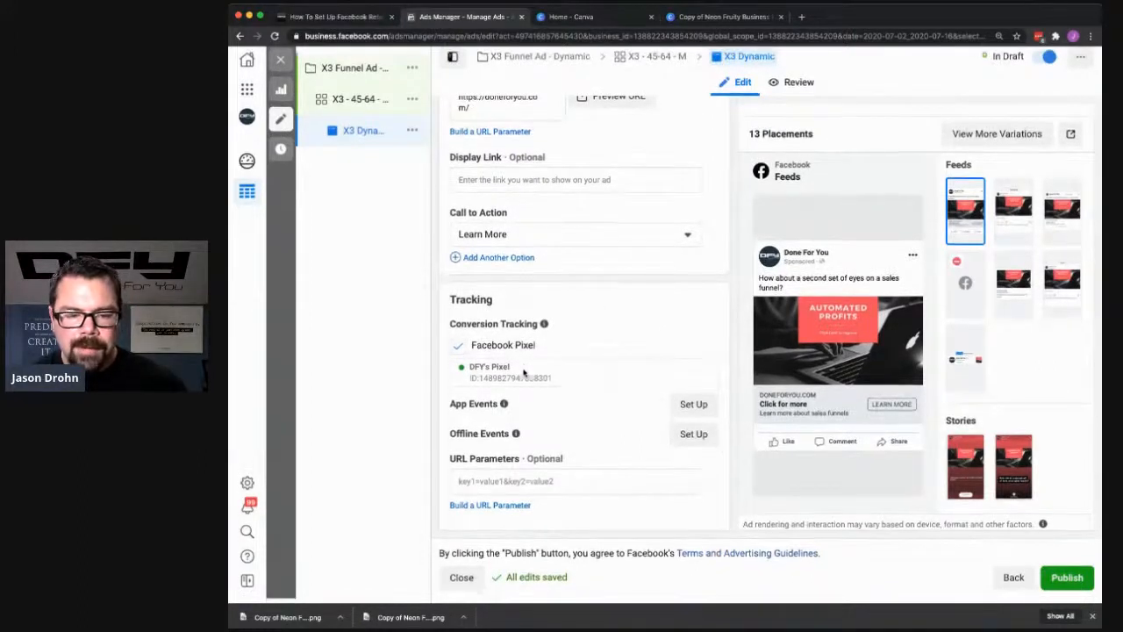
{"action": "left_click", "coordinate": [478, 489]}
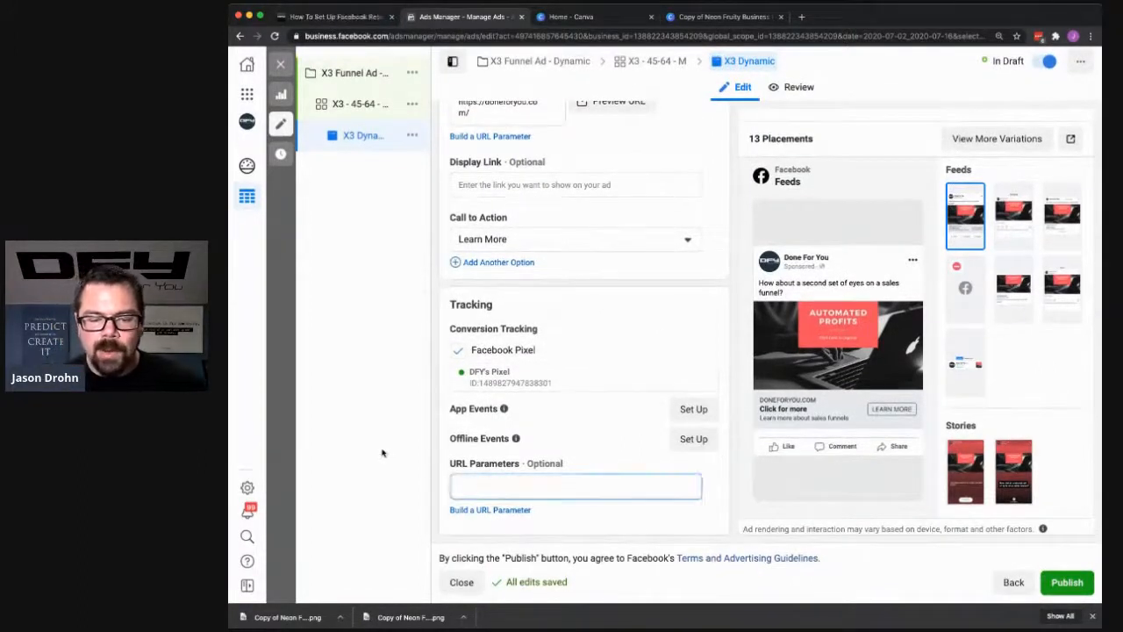
{"action": "left_click", "coordinate": [735, 425]}
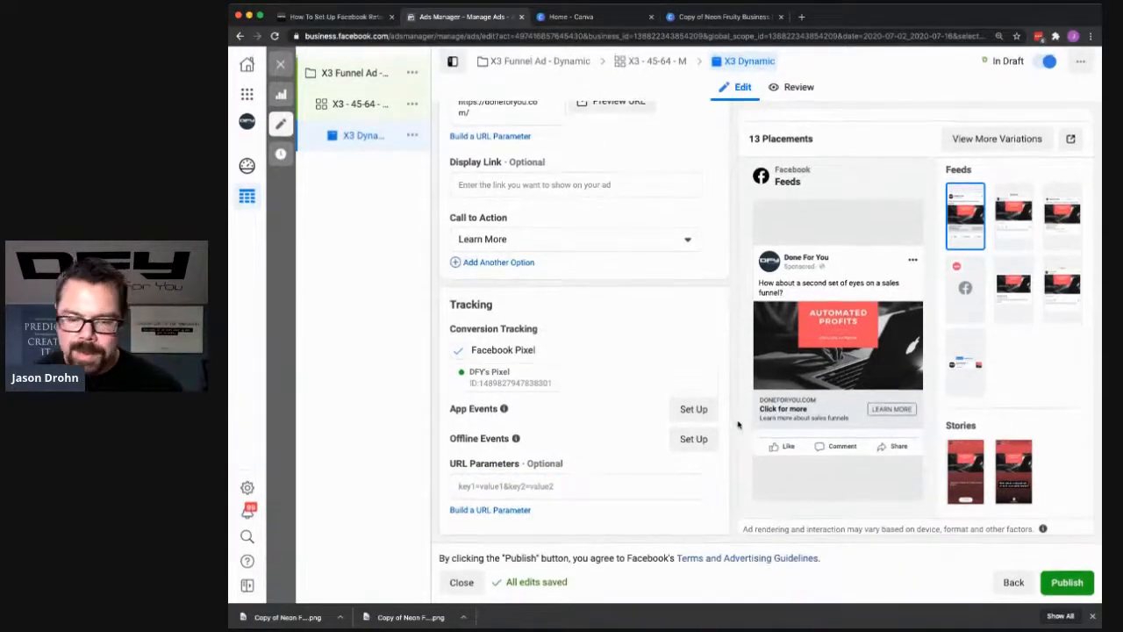
{"action": "scroll", "coordinate": [717, 424], "scroll_direction": "up", "scroll_amount": 5}
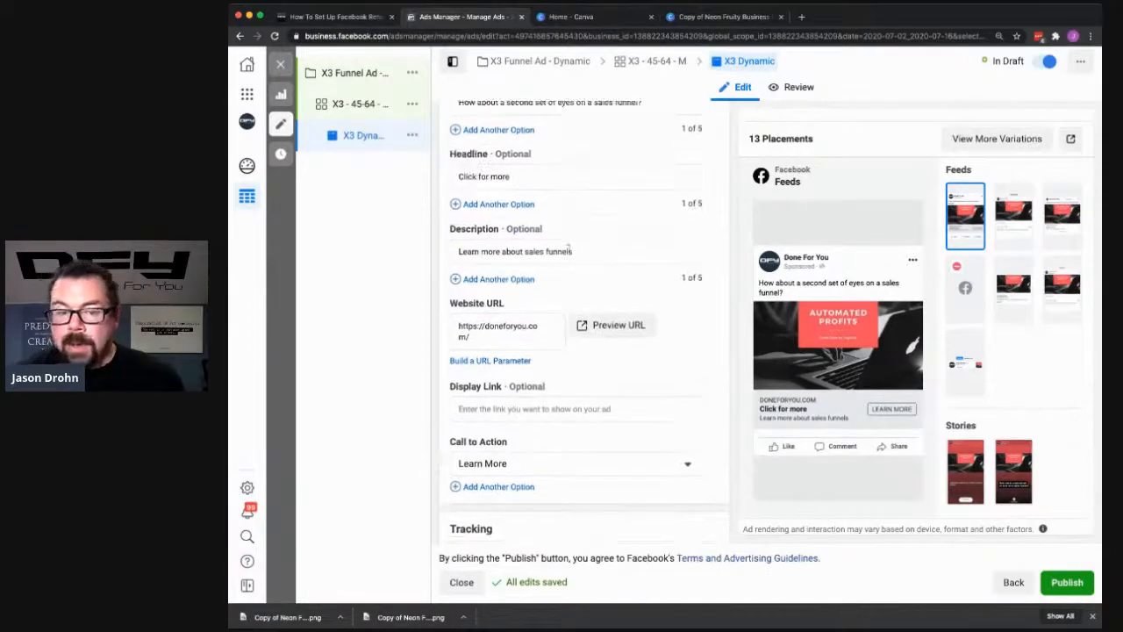
{"action": "scroll", "coordinate": [623, 176], "scroll_direction": "up", "scroll_amount": 3}
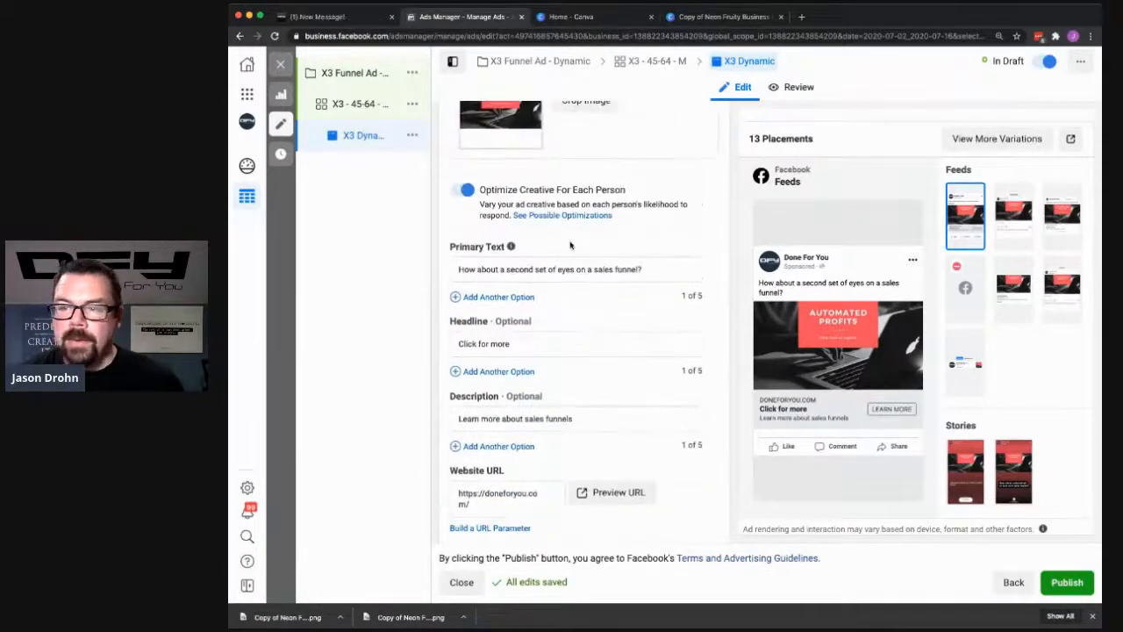
{"action": "scroll", "coordinate": [579, 219], "scroll_direction": "down", "scroll_amount": 3}
{"action": "scroll", "coordinate": [496, 184], "scroll_direction": "up", "scroll_amount": 1}
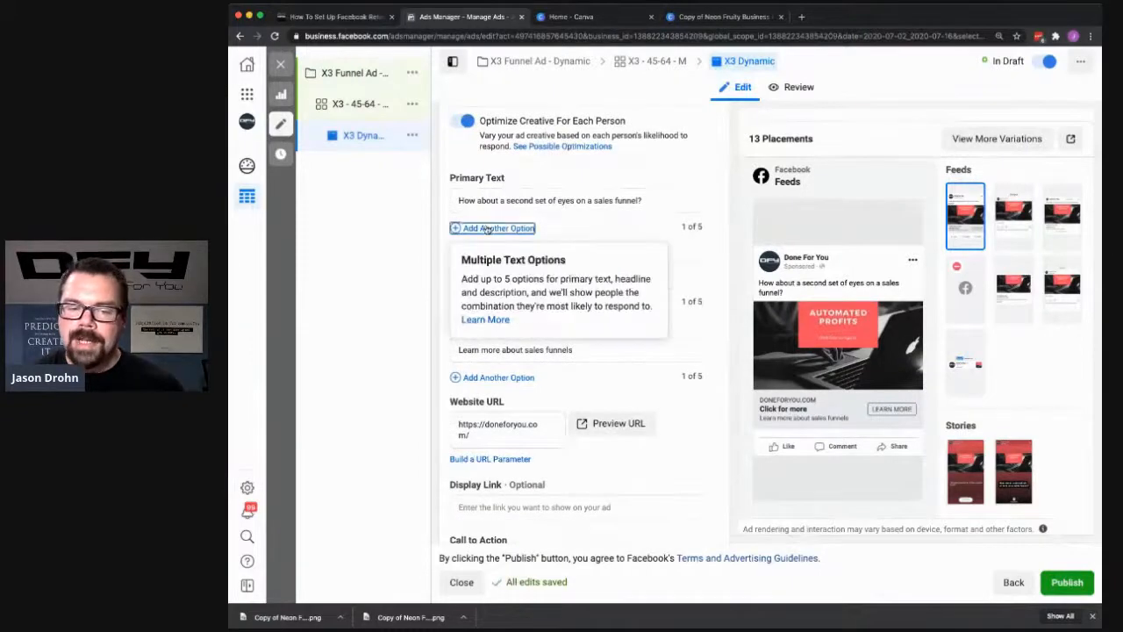
- Add a second primary text option reading "Writing copy for a new funnel? Let us give you some ideas..."
{"action": "left_click", "coordinate": [491, 227]}
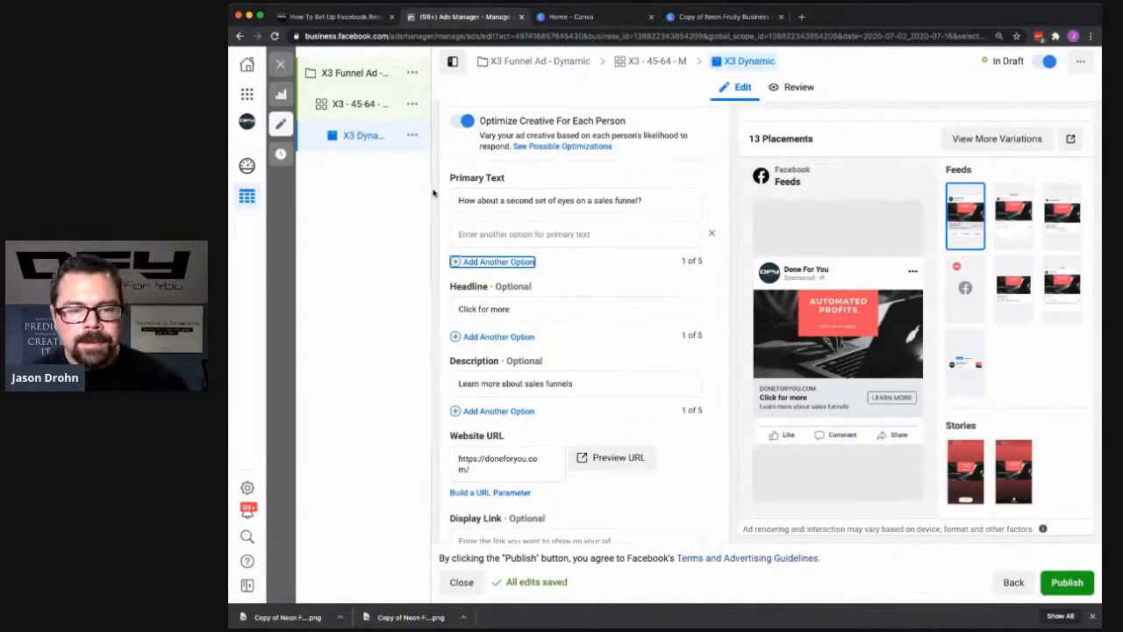
{"action": "left_click", "coordinate": [564, 234]}
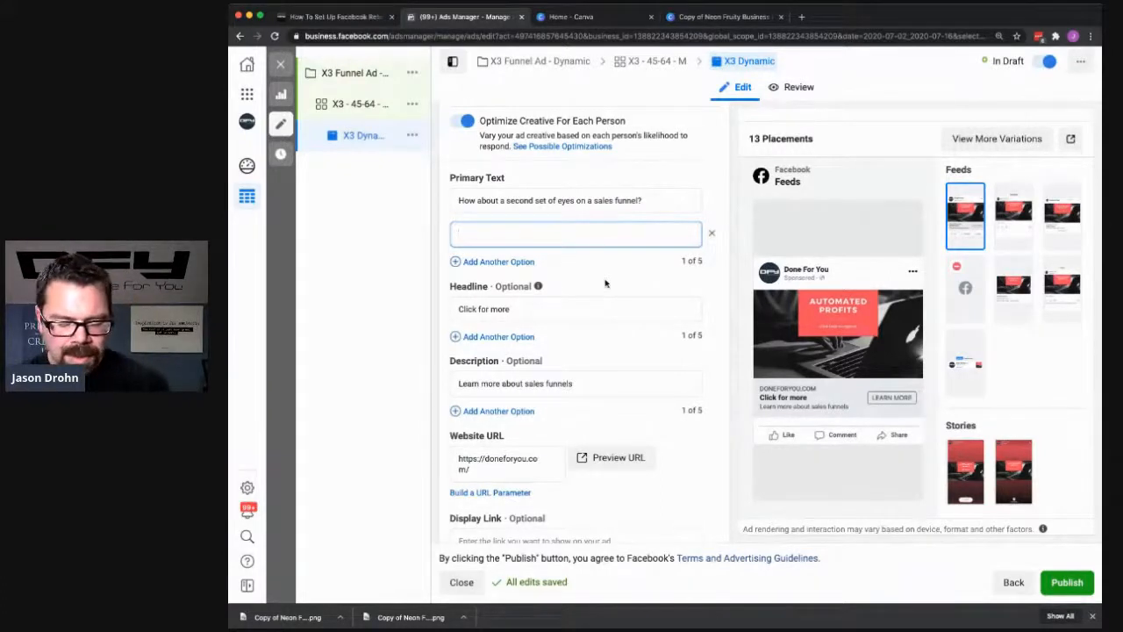
{"action": "type", "text": "Wiriting copy "}
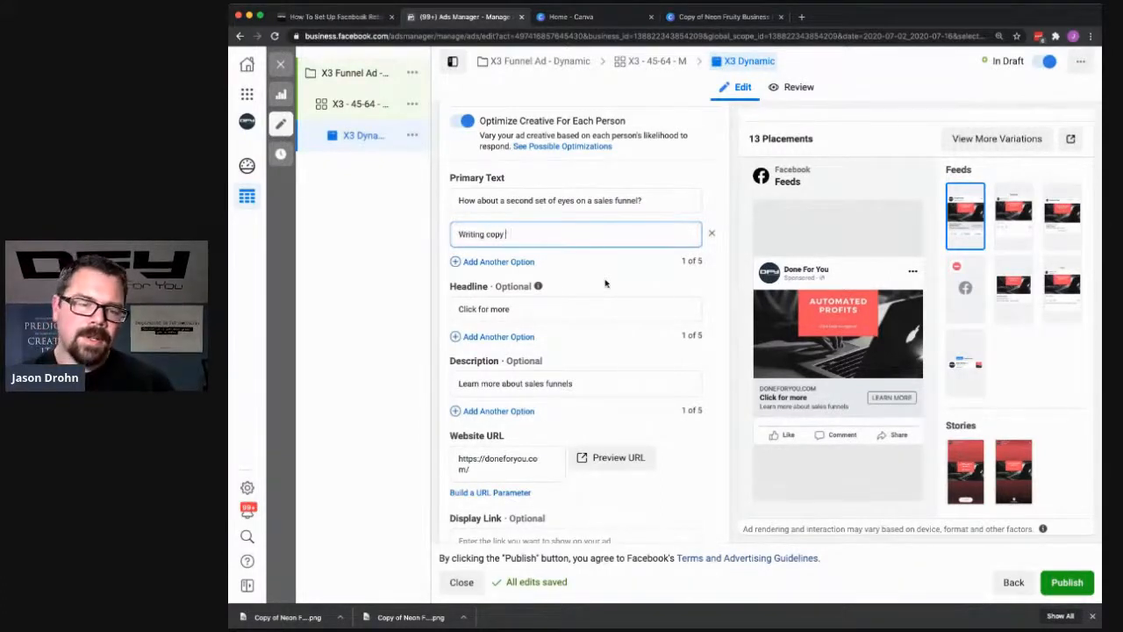
{"action": "type", "text": "for a new funnel! let us"}
{"action": "key", "text": "BackSpace"}
{"action": "key", "text": "BackSpace"}
{"action": "type", "text": "Let us give yo some"}
{"action": "key", "text": "BackSpace"}
{"action": "key", "text": "BackSpace"}
{"action": "key", "text": "BackSpace"}
{"action": "key", "text": "BackSpace"}
{"action": "key", "text": "BackSpace"}
{"action": "type", "text": "u some ideas. :"}
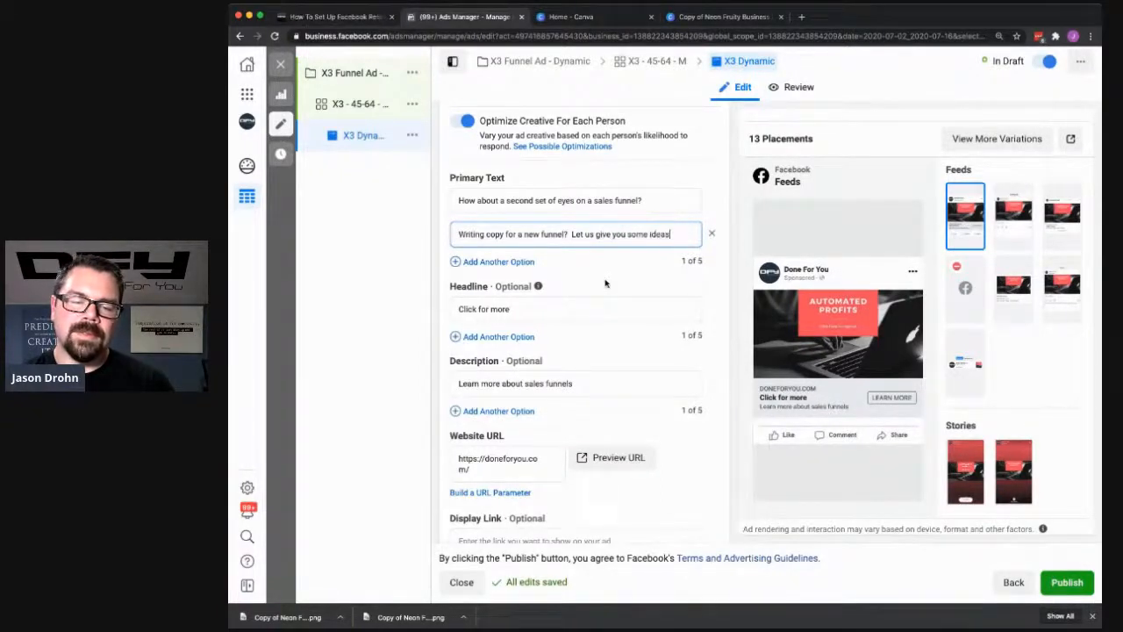
{"action": "left_click", "coordinate": [728, 286]}
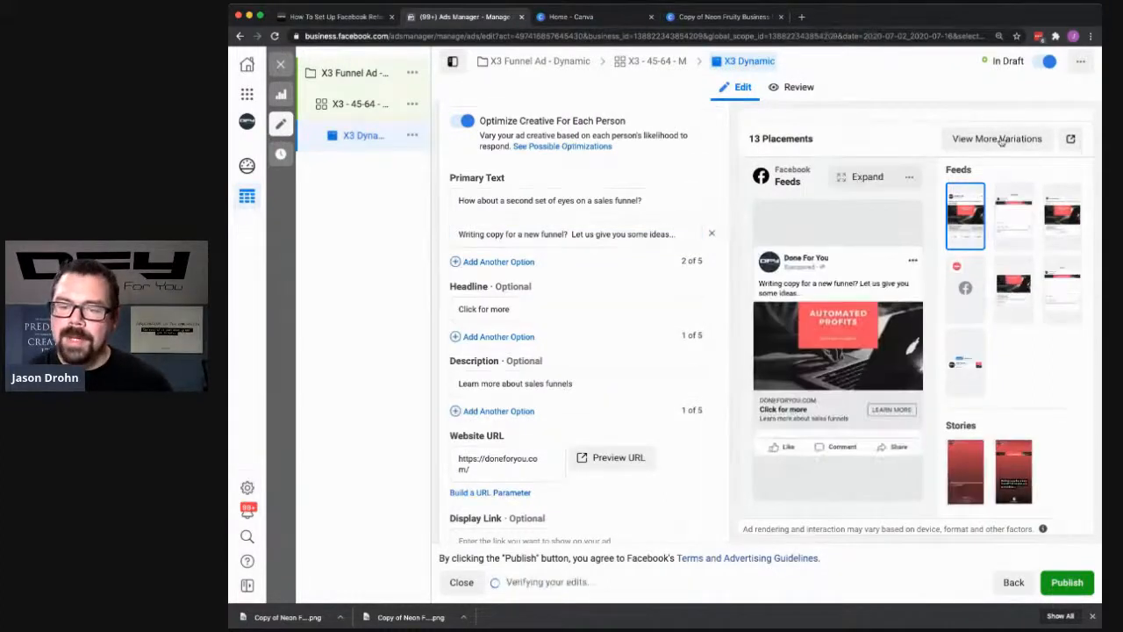
- Preview the ad variations with the "Writing copy for a new funnel?" text and the laptop image, and check the headline choices
{"action": "left_click", "coordinate": [896, 167]}
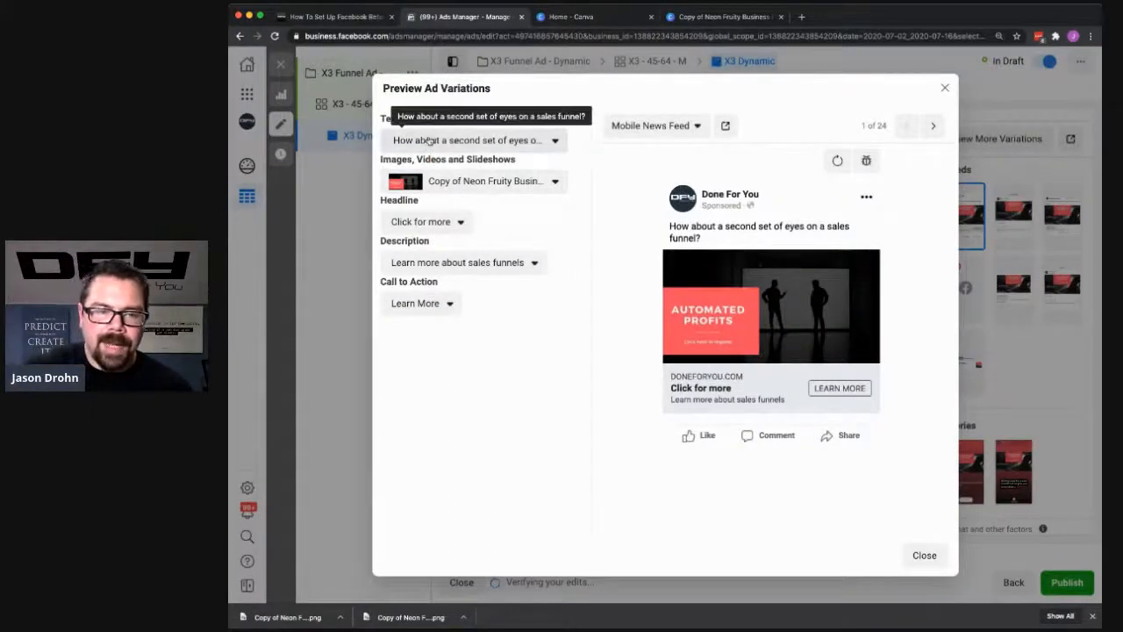
{"action": "left_click", "coordinate": [429, 140]}
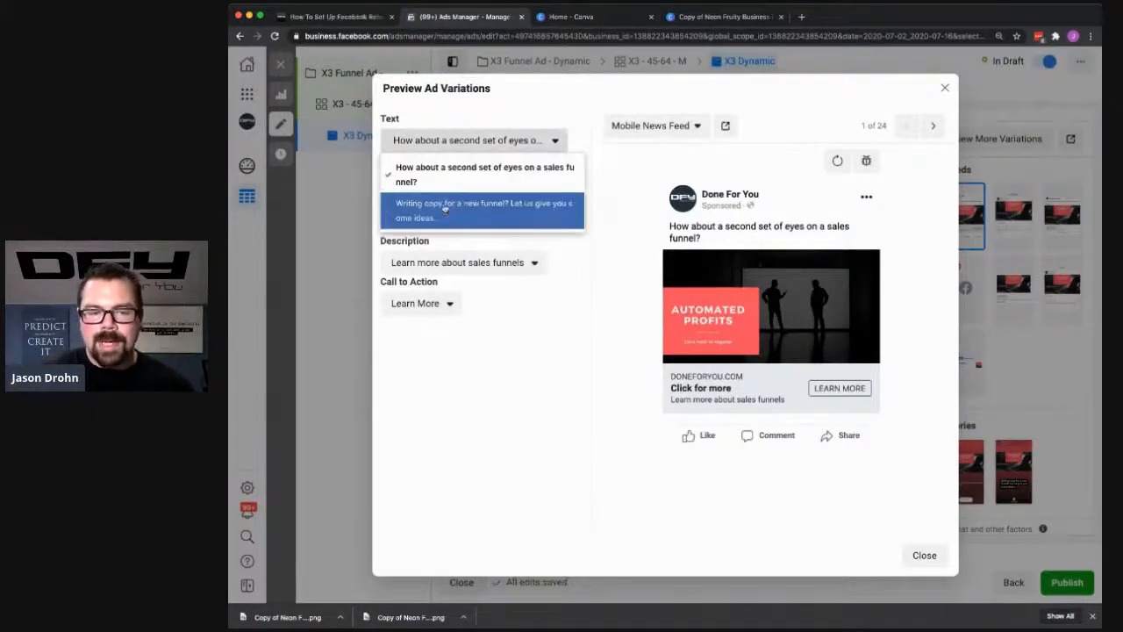
{"action": "left_click", "coordinate": [444, 175]}
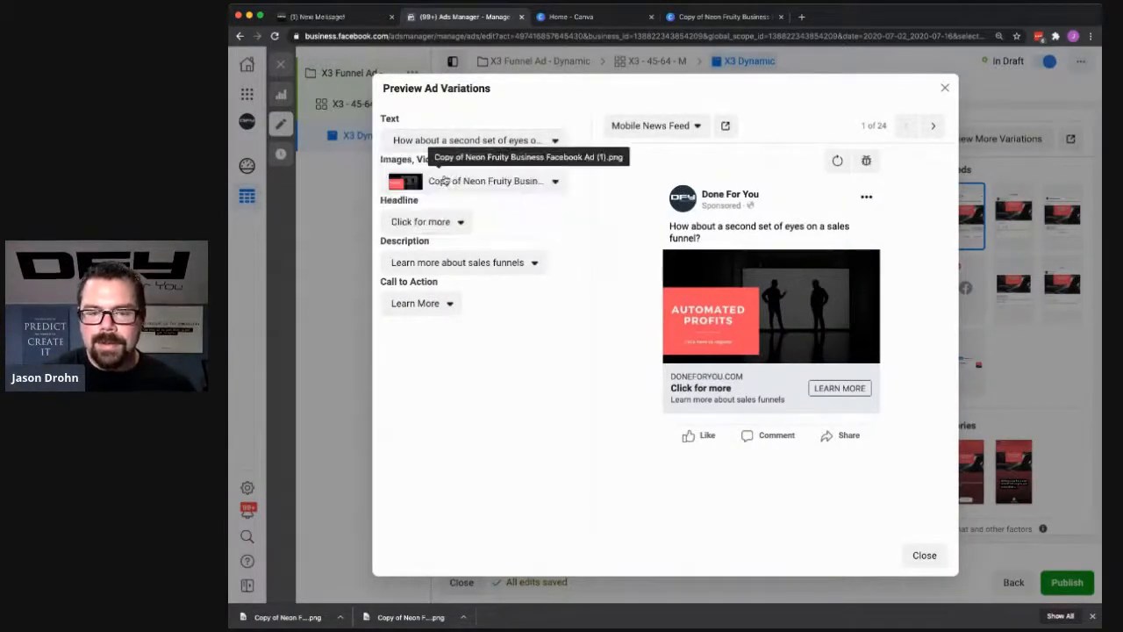
{"action": "left_click", "coordinate": [494, 142]}
{"action": "left_click", "coordinate": [495, 205]}
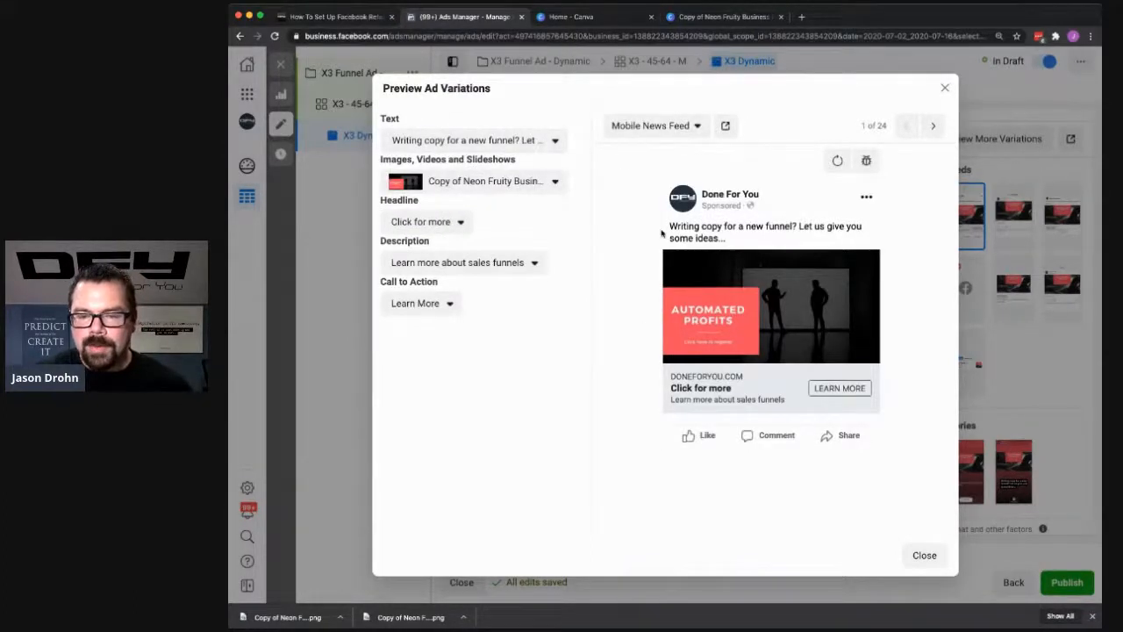
{"action": "left_click", "coordinate": [453, 182]}
{"action": "left_click", "coordinate": [473, 246]}
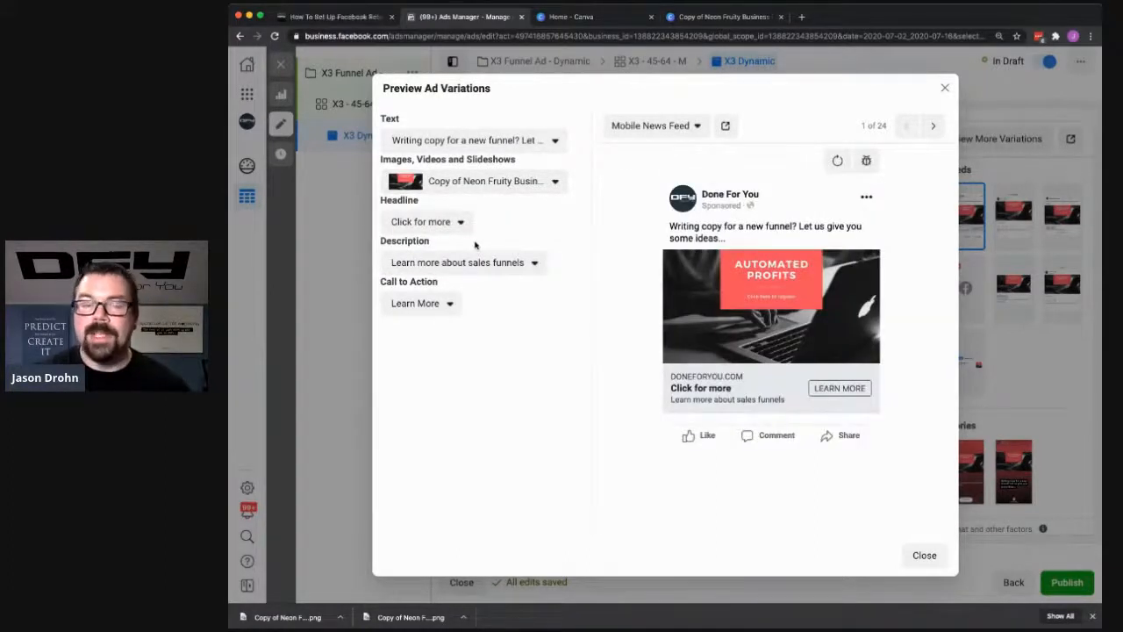
{"action": "left_click", "coordinate": [420, 222]}
{"action": "left_click", "coordinate": [423, 223]}
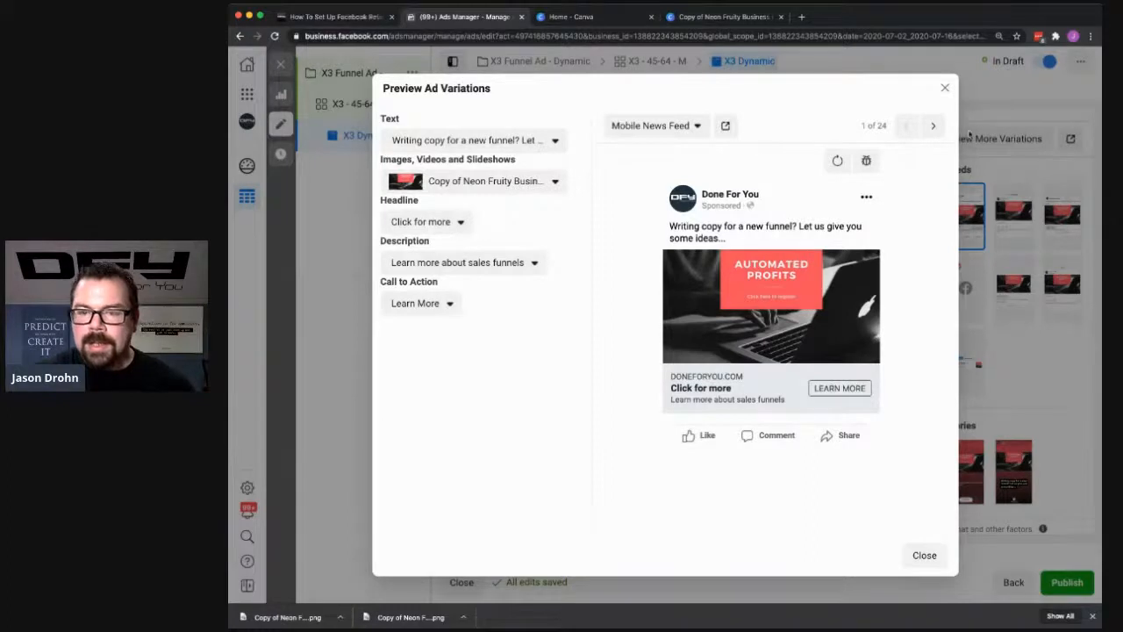
- Page through the variation previews from Desktop News Feed to Facebook Video Feeds, and close the preview
{"action": "left_click", "coordinate": [934, 127]}
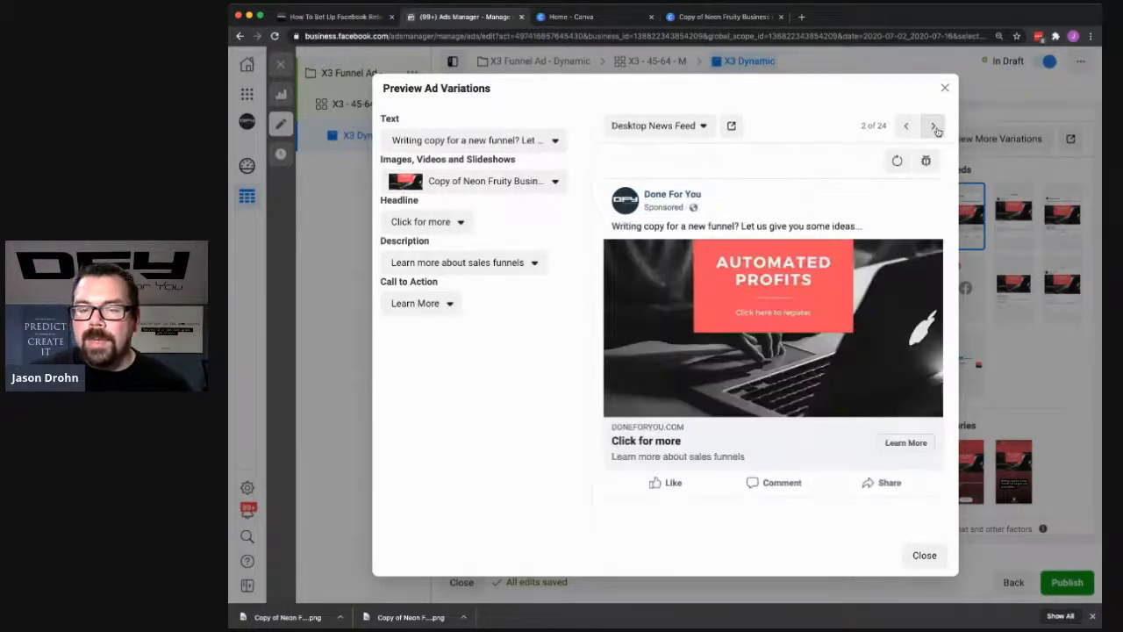
{"action": "left_click", "coordinate": [934, 127]}
{"action": "left_click", "coordinate": [935, 126]}
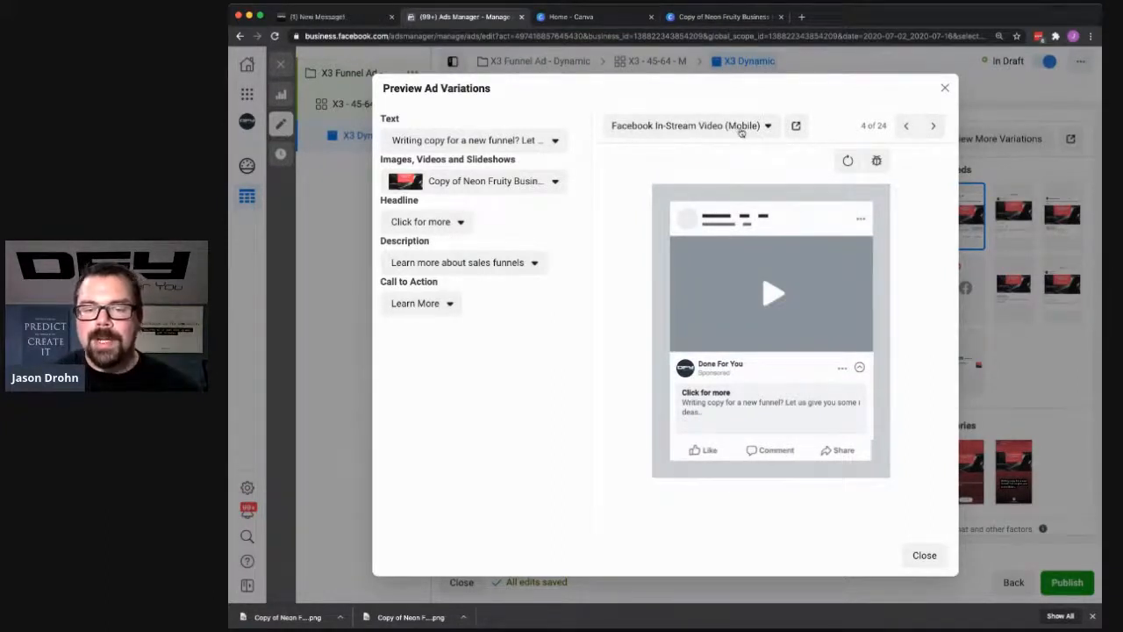
{"action": "left_click", "coordinate": [933, 126]}
{"action": "left_click", "coordinate": [934, 126]}
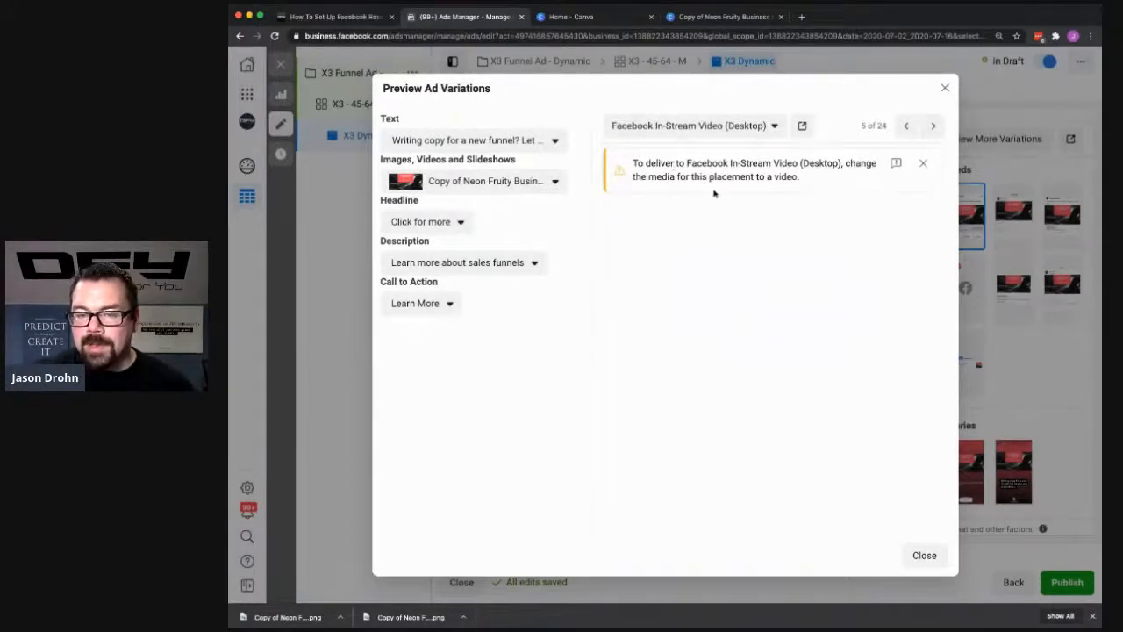
{"action": "left_click", "coordinate": [933, 128]}
{"action": "left_click", "coordinate": [934, 127]}
{"action": "left_click", "coordinate": [933, 127]}
{"action": "left_click", "coordinate": [933, 127]}
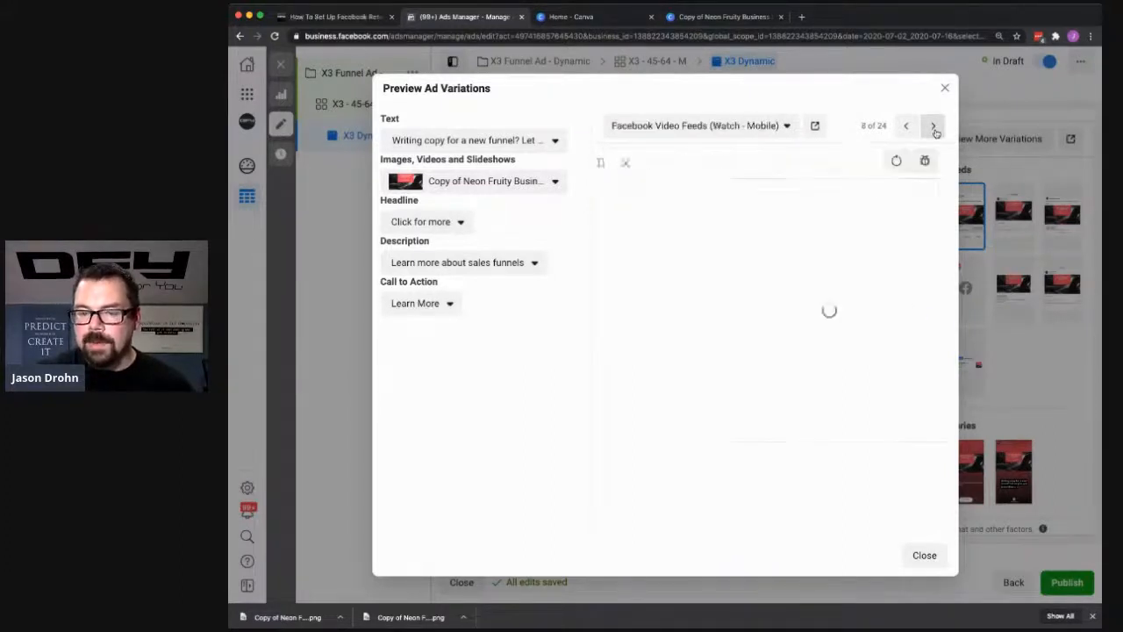
{"action": "left_click", "coordinate": [944, 91]}
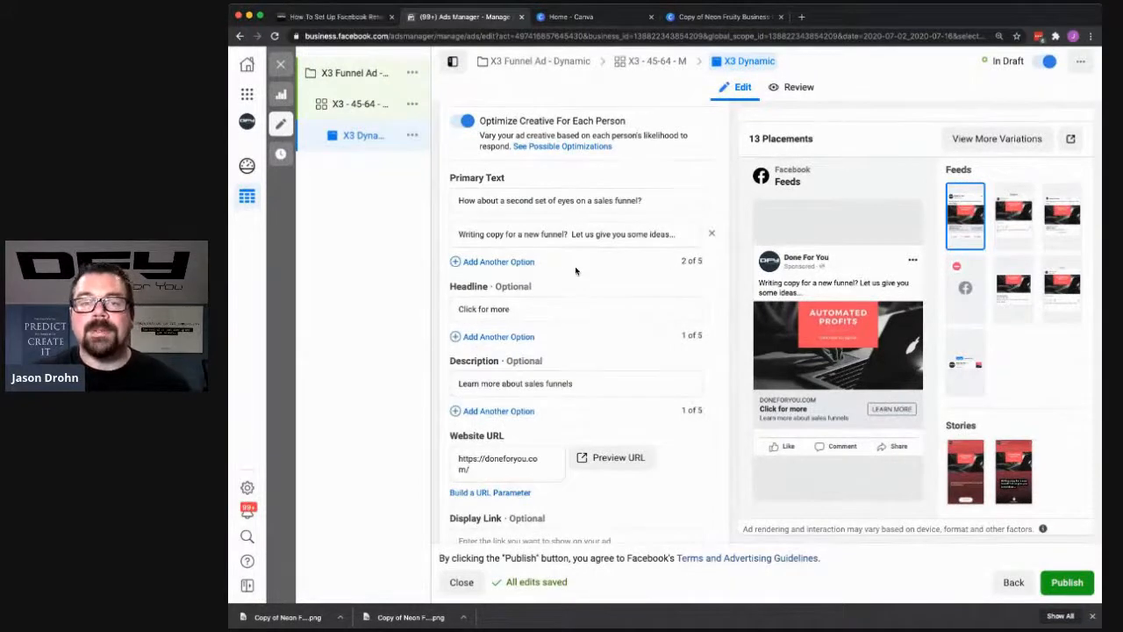
- Close the ad editor, keeping the X3 Dynamic ad as a draft, and switch to the Canva home page
{"action": "scroll", "coordinate": [586, 289], "scroll_direction": "down", "scroll_amount": 4}
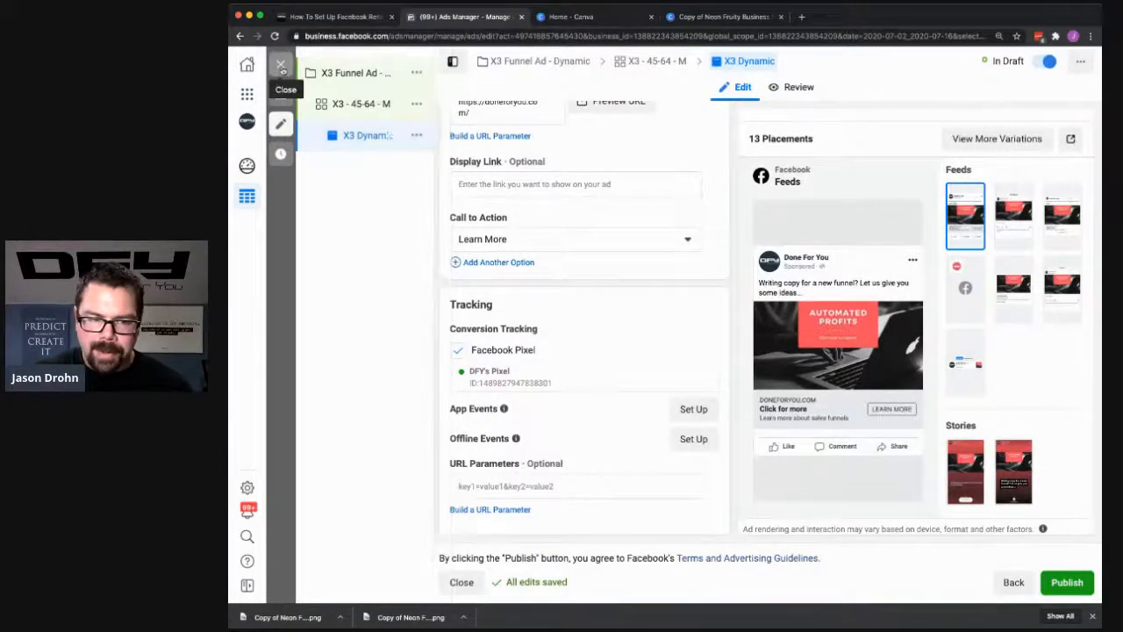
{"action": "left_click", "coordinate": [281, 64]}
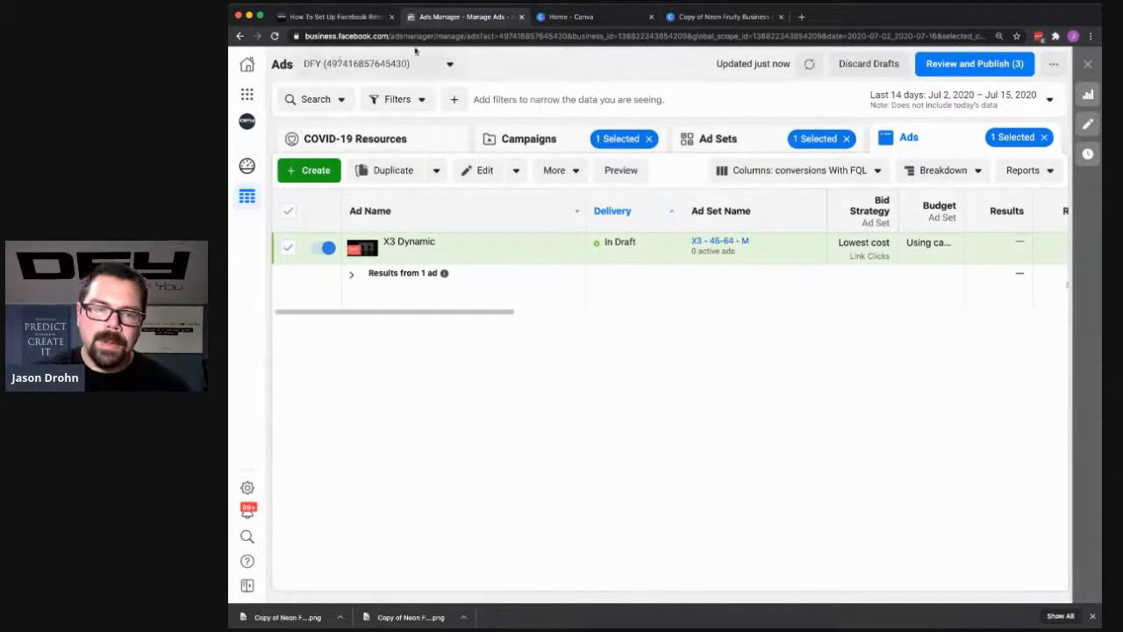
{"action": "left_click", "coordinate": [580, 17]}
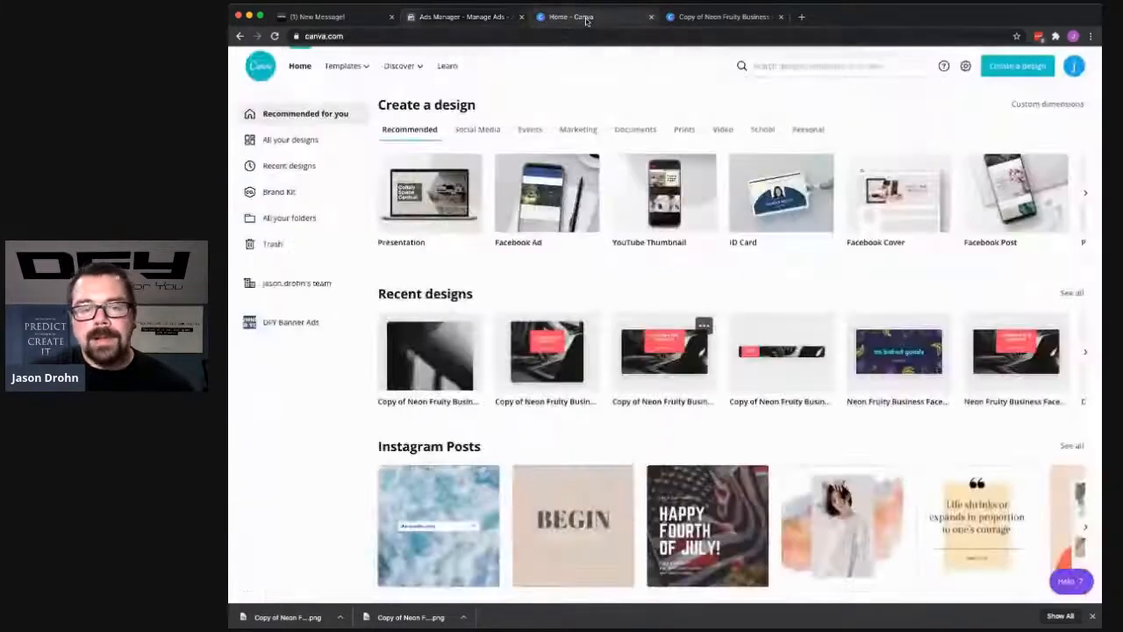